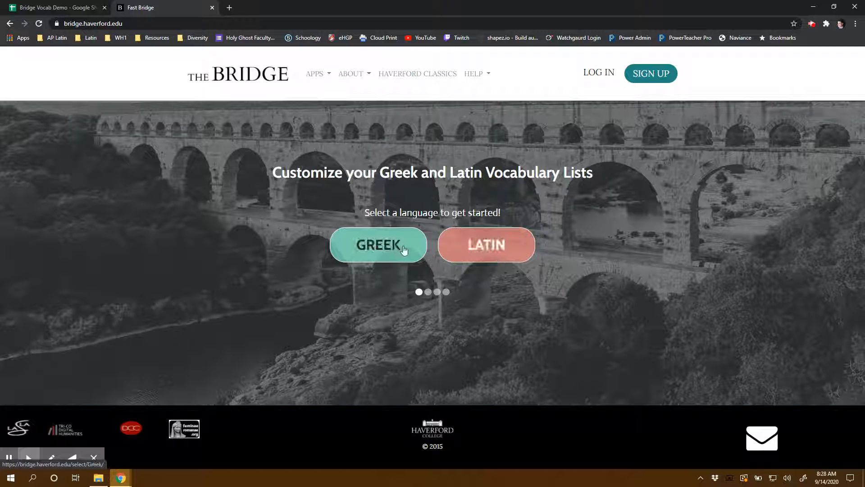
# Choose Latin as the vocabulary list language and open the list of works for adding a text
pyautogui.click(499, 254)
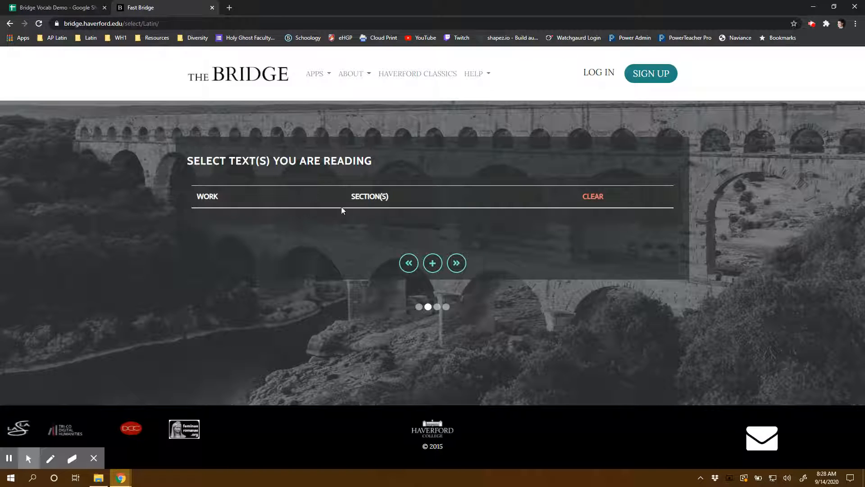
pyautogui.click(433, 264)
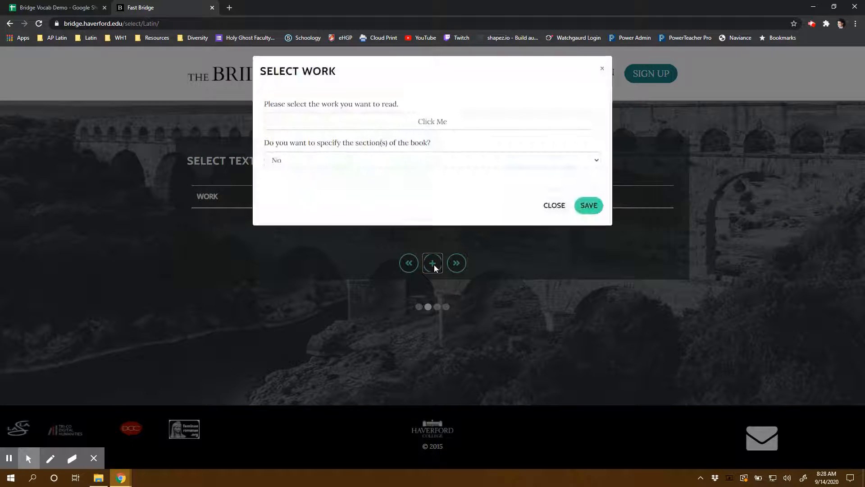
pyautogui.click(458, 125)
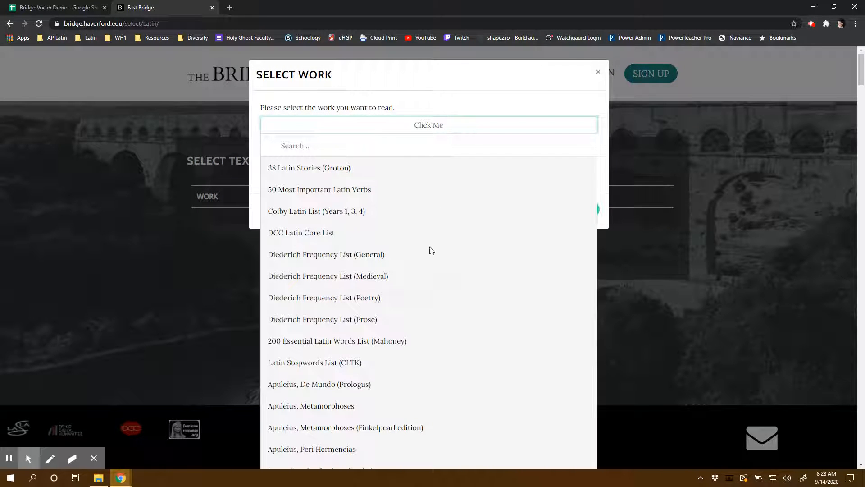
# Look through the available Latin works, including the core lists, Cicero, Seneca, Vergil and the textbook entries
pyautogui.scroll(-8, 404, 231)
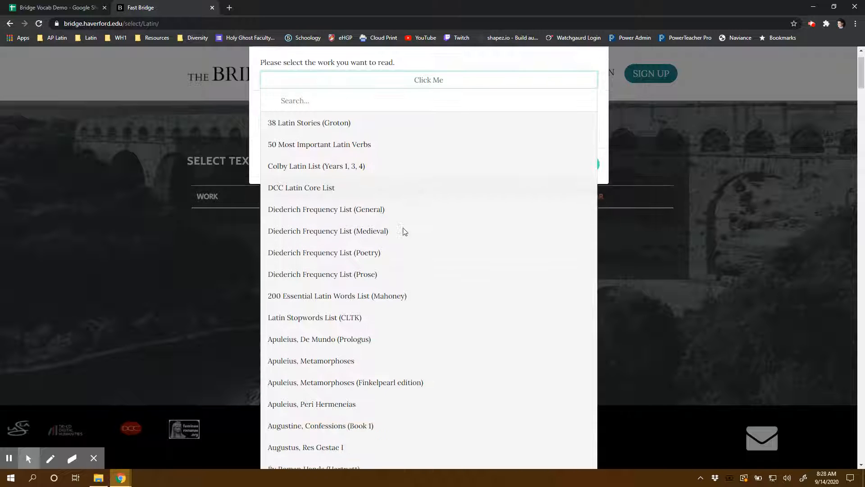
pyautogui.scroll(-16, 405, 232)
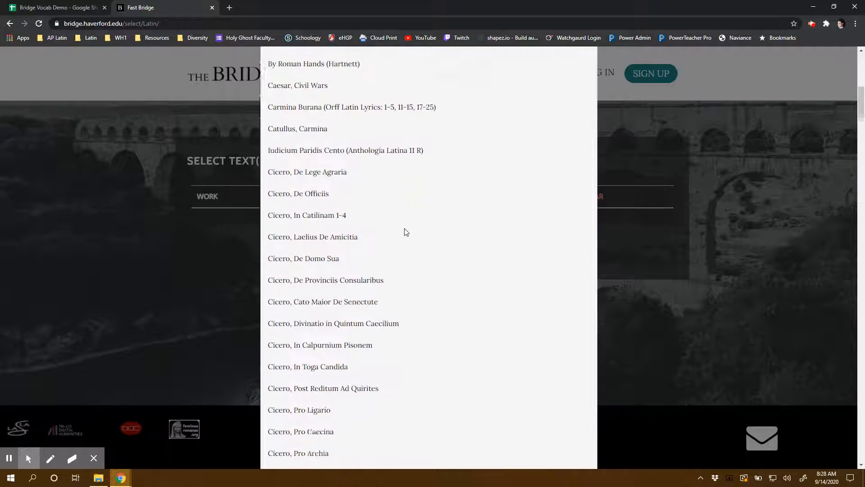
pyautogui.scroll(-20, 406, 232)
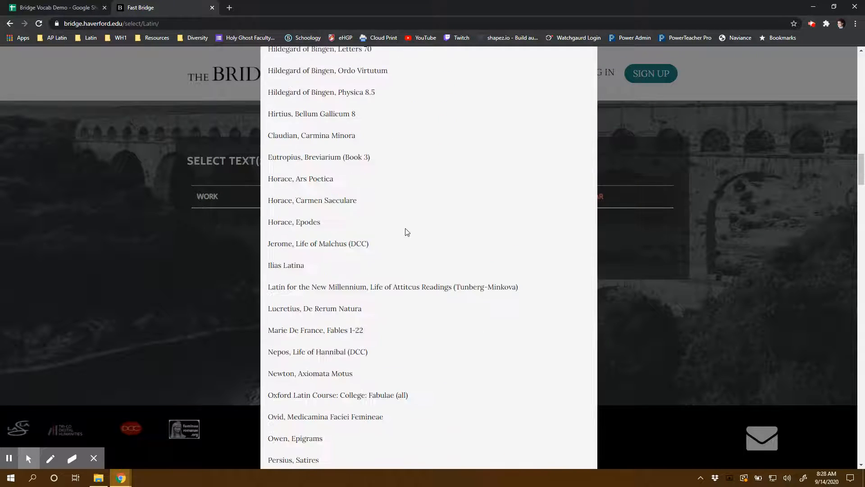
pyautogui.scroll(-20, 407, 232)
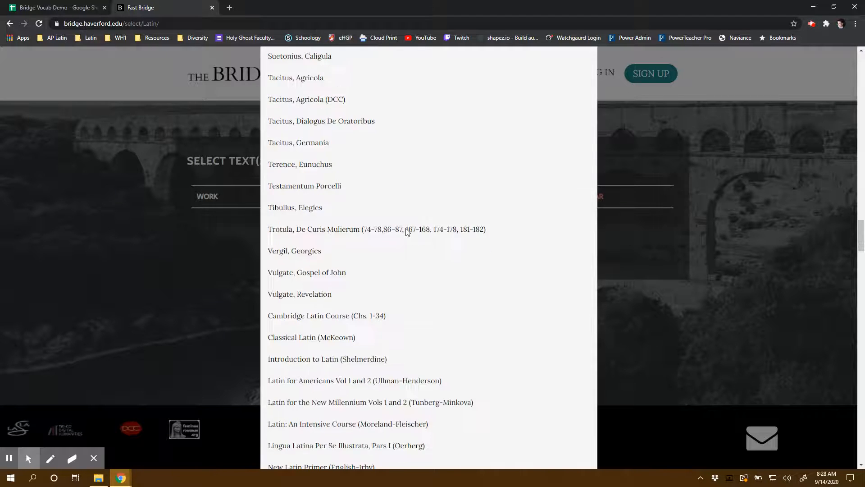
pyautogui.scroll(-20, 408, 231)
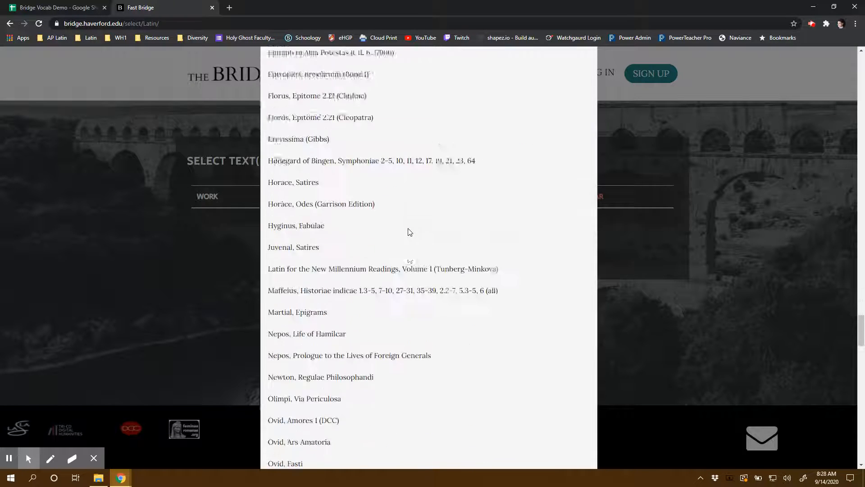
pyautogui.scroll(20, 396, 287)
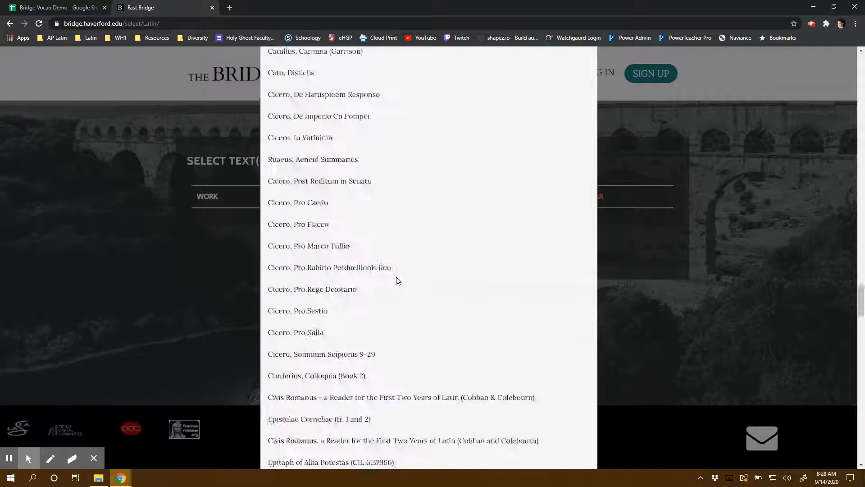
pyautogui.scroll(8, 396, 274)
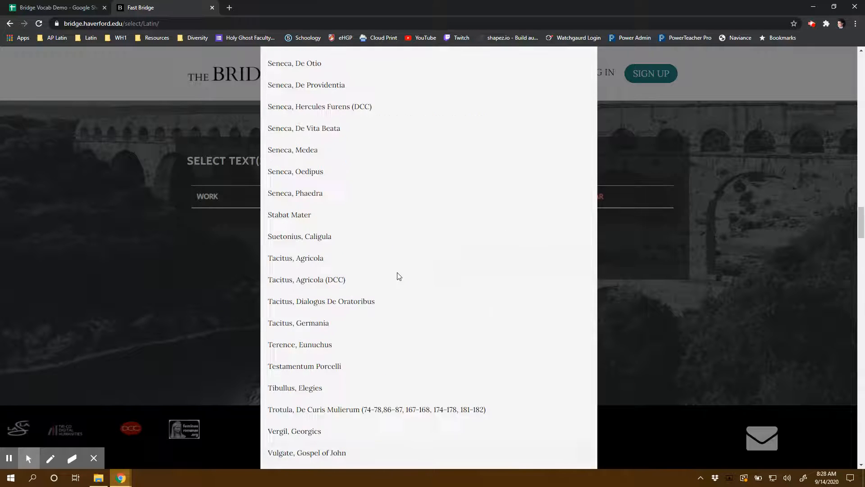
pyautogui.scroll(-5, 396, 273)
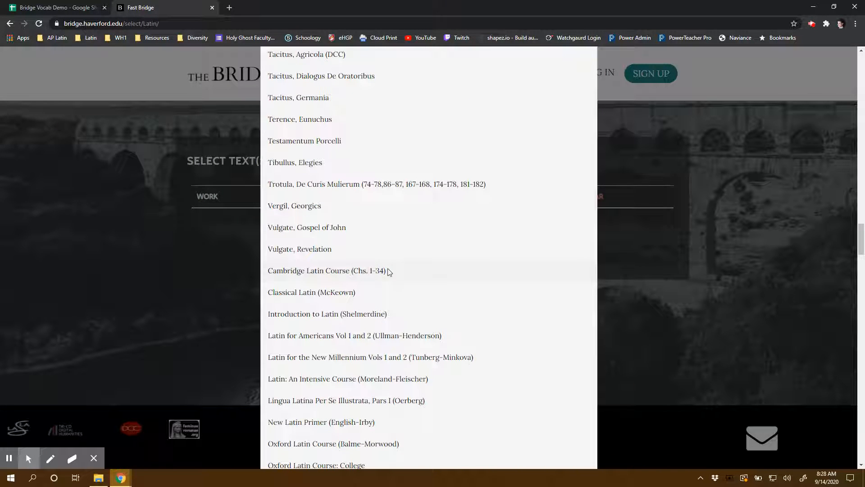
pyautogui.scroll(-20, 383, 268)
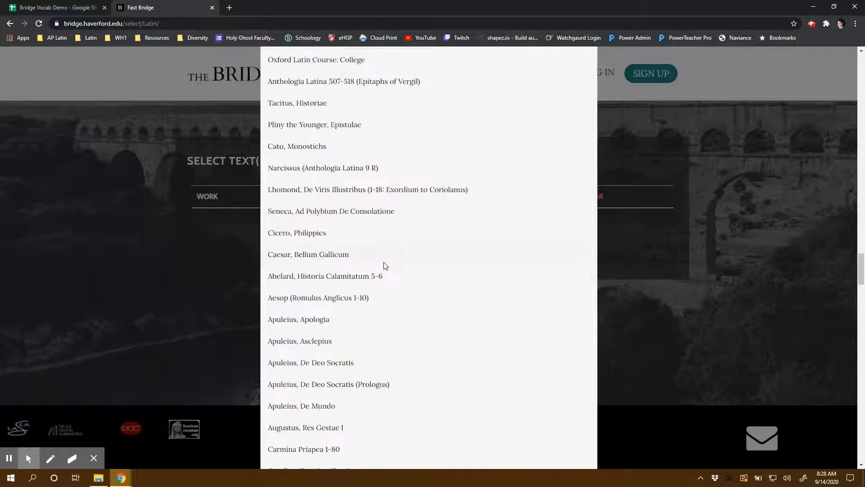
pyautogui.scroll(-15, 386, 265)
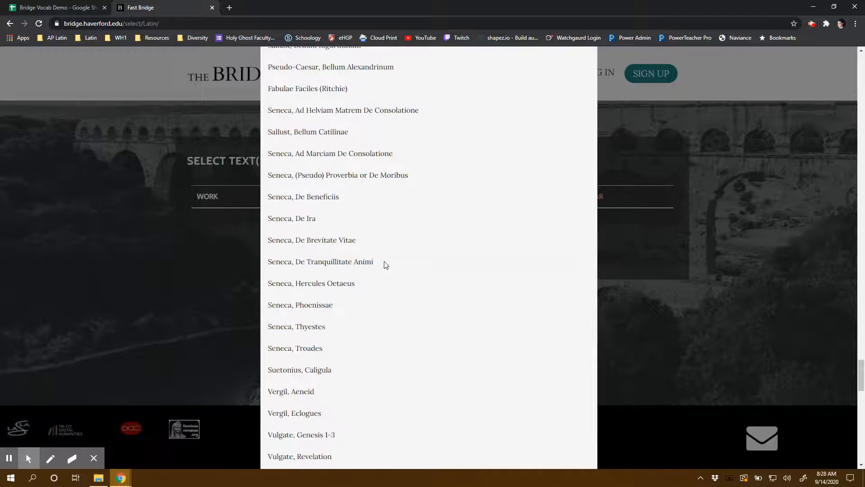
pyautogui.scroll(10, 386, 264)
pyautogui.scroll(15, 386, 264)
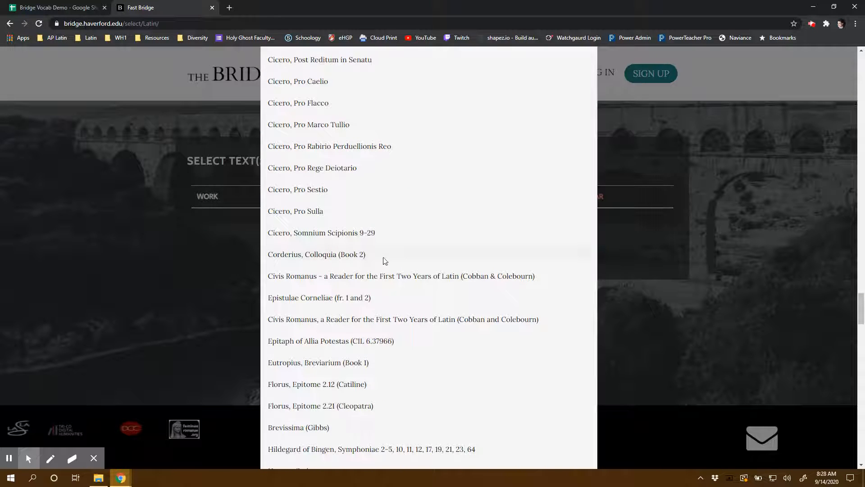
pyautogui.scroll(-20, 384, 260)
pyautogui.scroll(4, 384, 260)
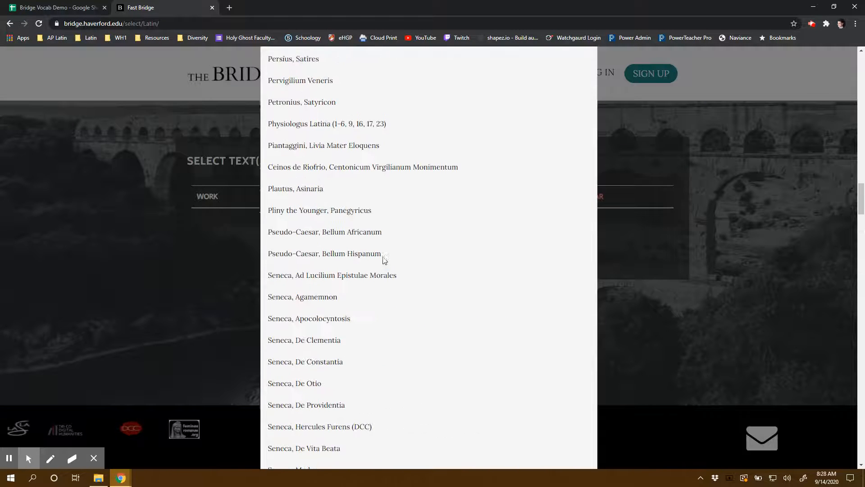
pyautogui.scroll(7, 384, 260)
pyautogui.scroll(15, 406, 270)
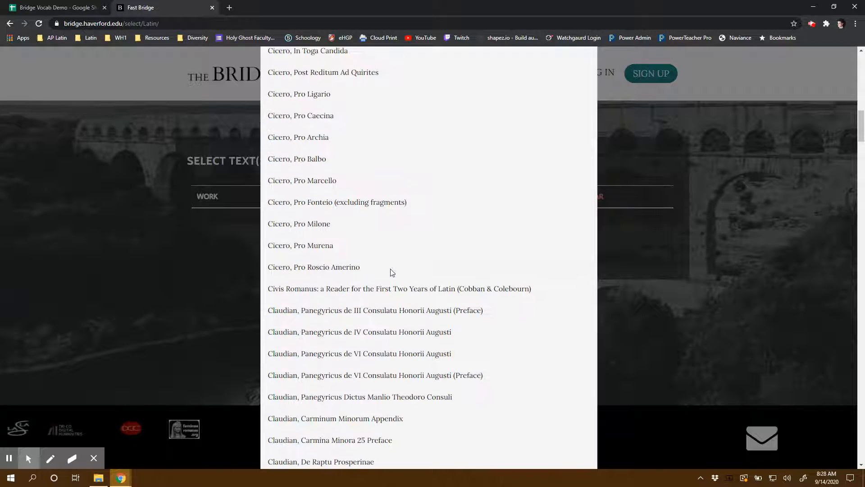
pyautogui.scroll(6, 405, 288)
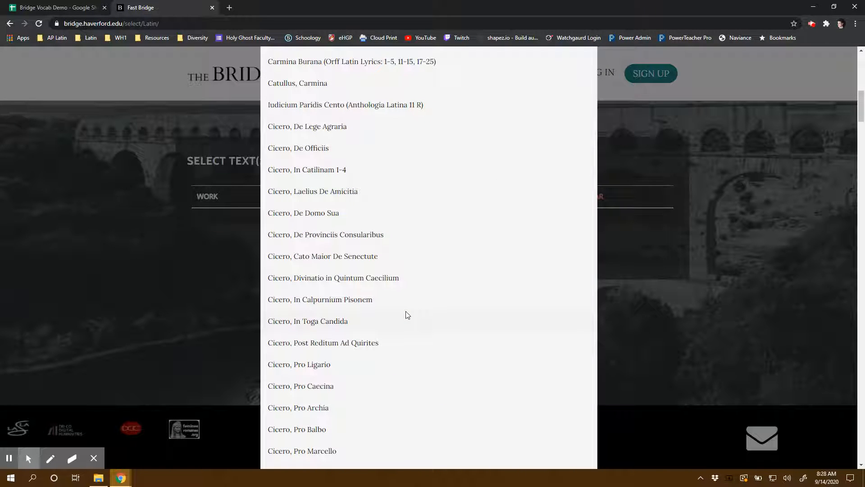
pyautogui.scroll(10, 350, 193)
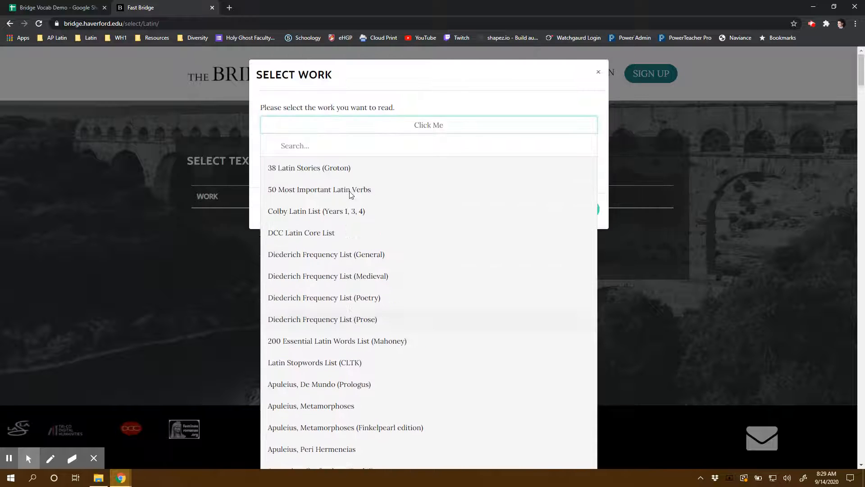
pyautogui.scroll(-6, 392, 234)
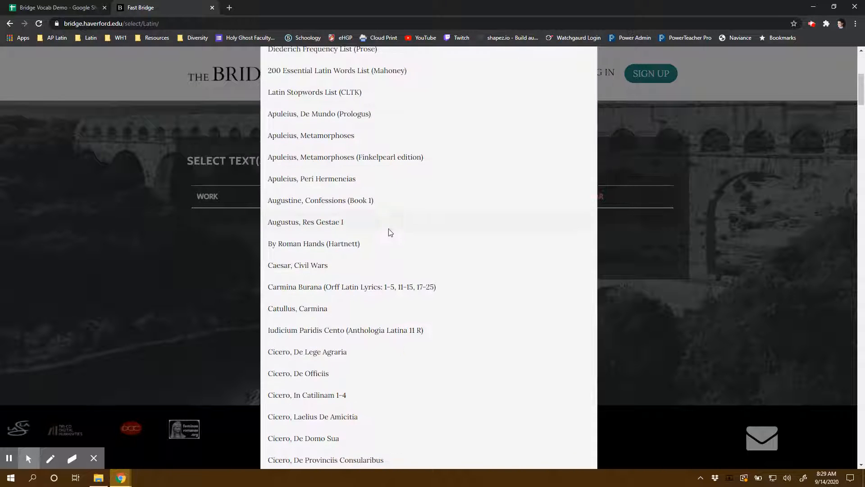
pyautogui.scroll(-8, 391, 231)
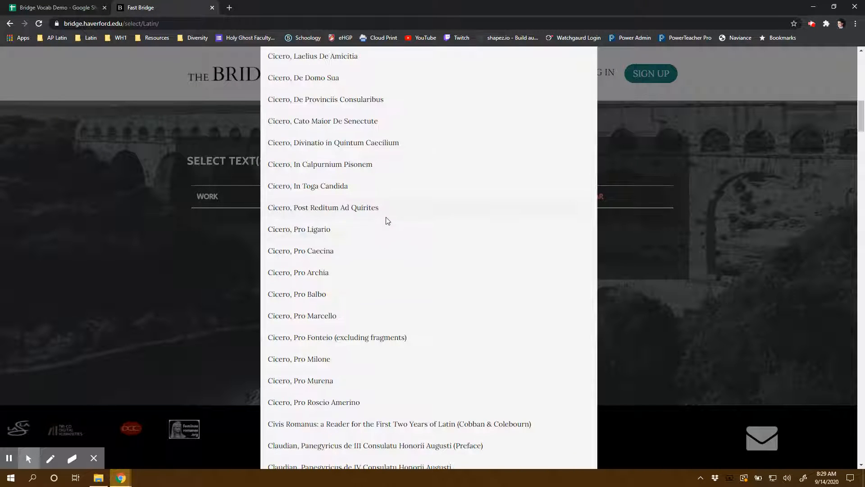
pyautogui.scroll(-10, 385, 217)
pyautogui.scroll(-9, 387, 217)
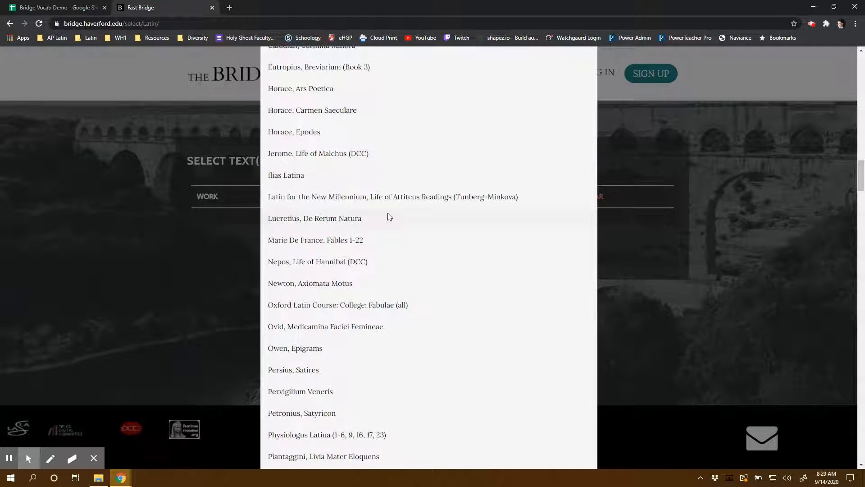
pyautogui.scroll(-8, 389, 216)
pyautogui.scroll(-18, 391, 215)
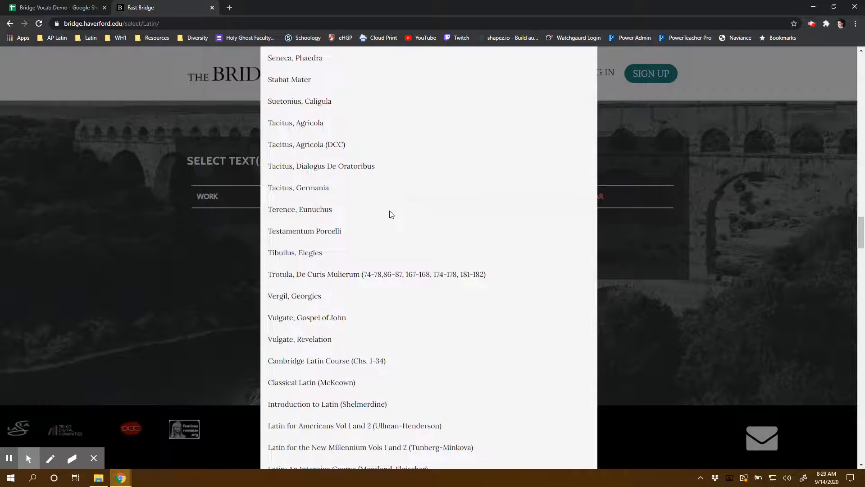
pyautogui.scroll(-20, 391, 213)
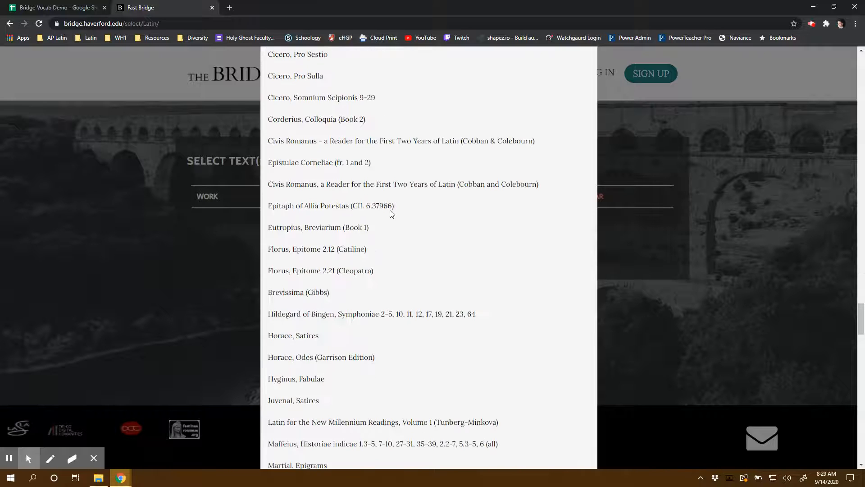
pyautogui.scroll(-8, 391, 214)
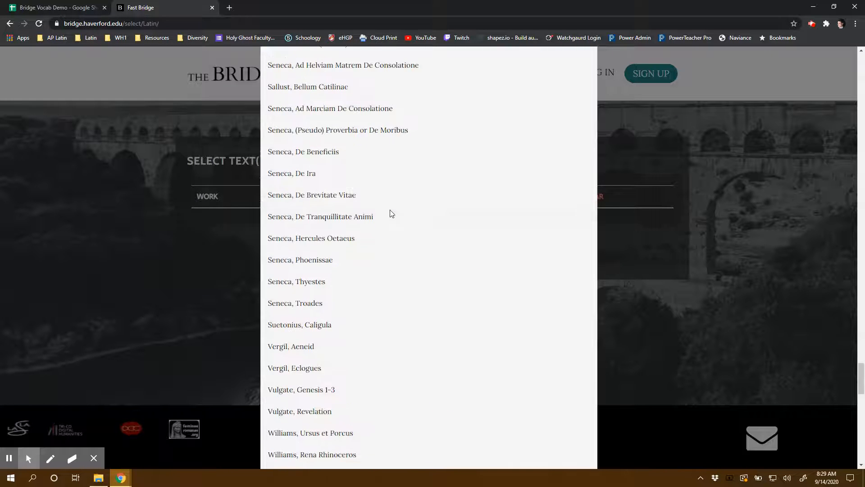
pyautogui.scroll(-18, 391, 213)
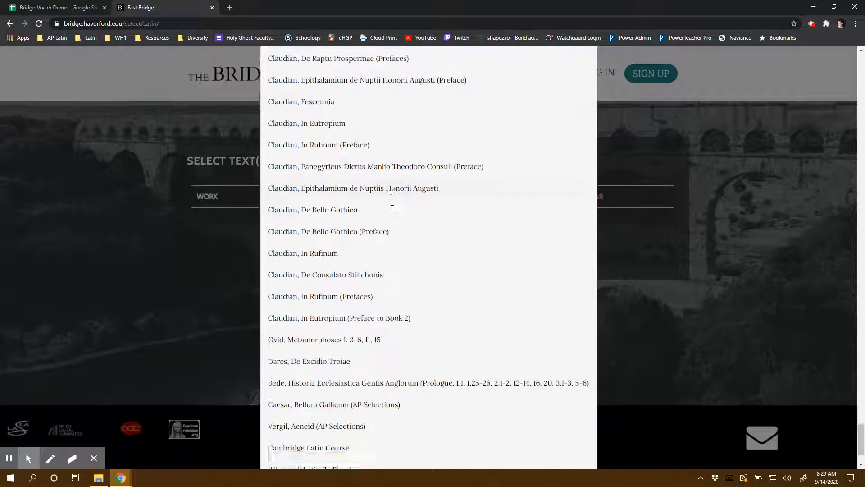
# Add Vergil, Aeneid (Frequency List for AP Selections) as the text being read, without specifying sections
pyautogui.scroll(-2, 392, 209)
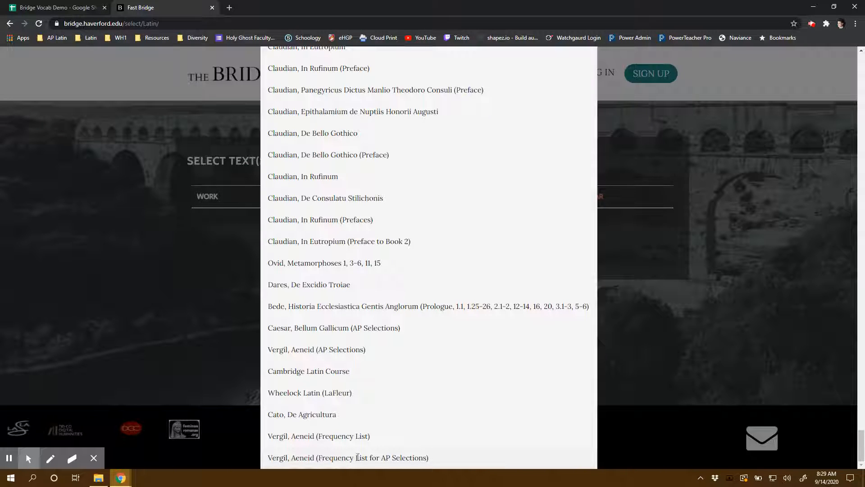
pyautogui.click(411, 458)
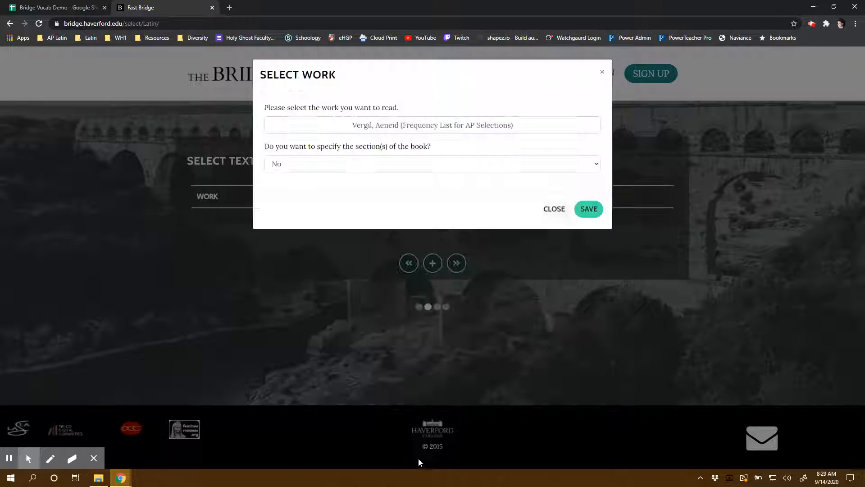
pyautogui.click(378, 170)
pyautogui.click(378, 170)
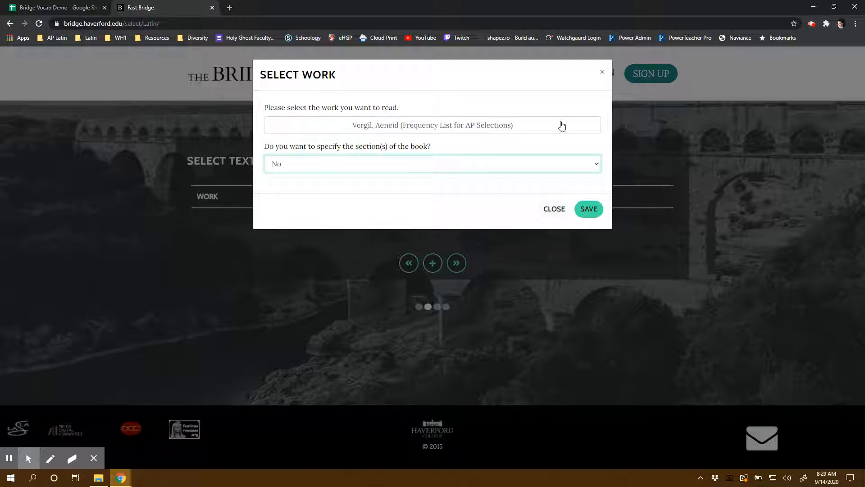
pyautogui.click(591, 211)
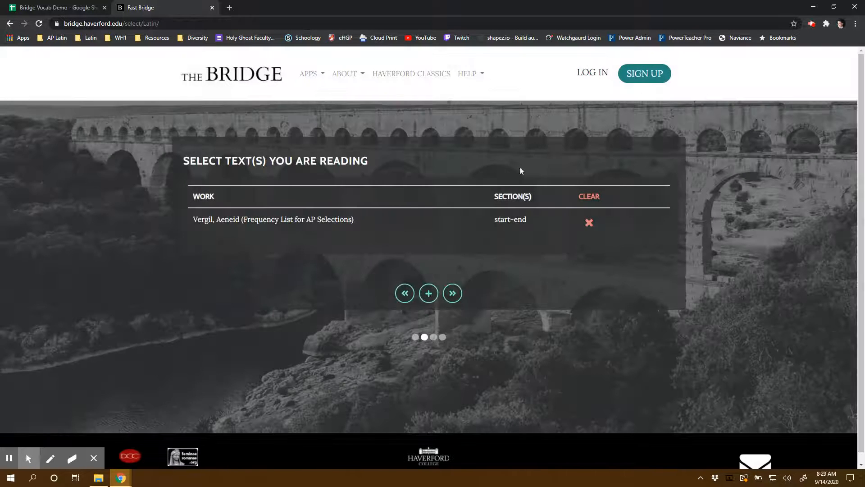
# Generate the vocabulary list for the selected text without customizing it
pyautogui.click(453, 293)
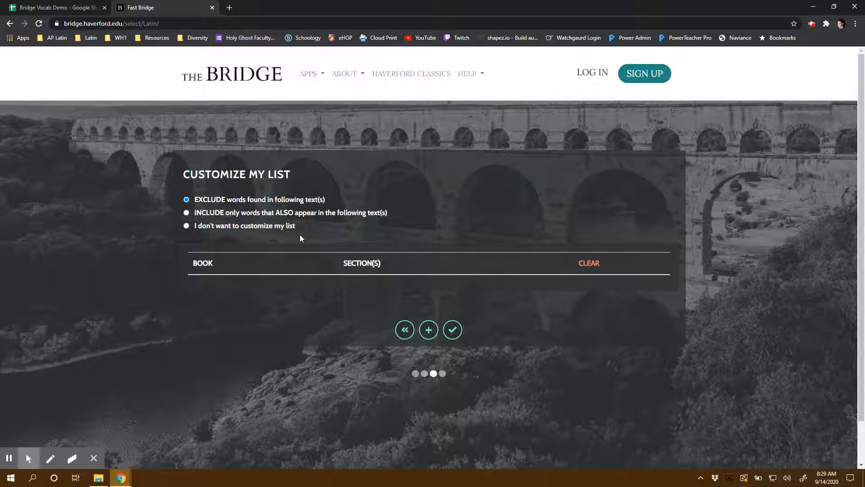
pyautogui.click(256, 226)
pyautogui.click(453, 330)
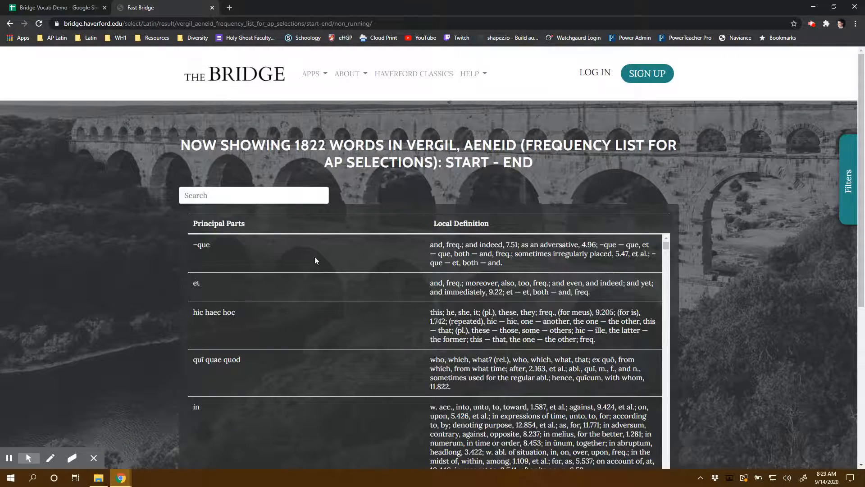
# Examine the generated words and definitions through to the end of the list, and return to the text selection page
pyautogui.scroll(-15, 618, 256)
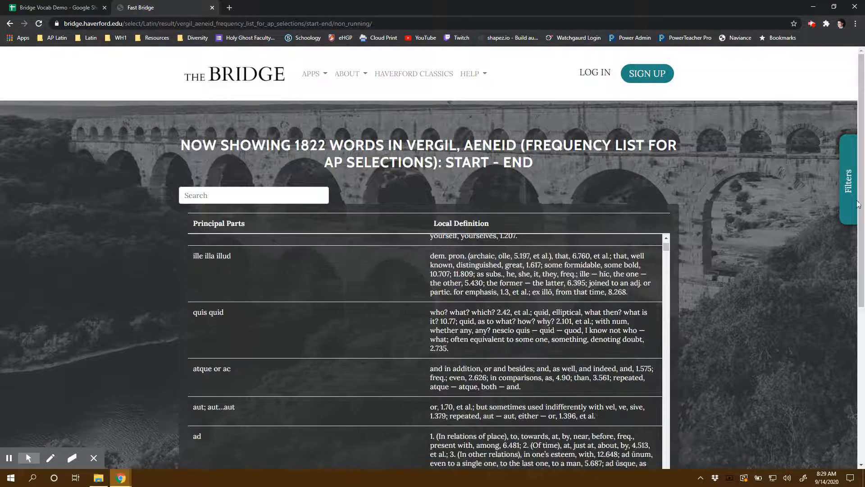
pyautogui.scroll(-5, 748, 276)
pyautogui.scroll(3, 745, 267)
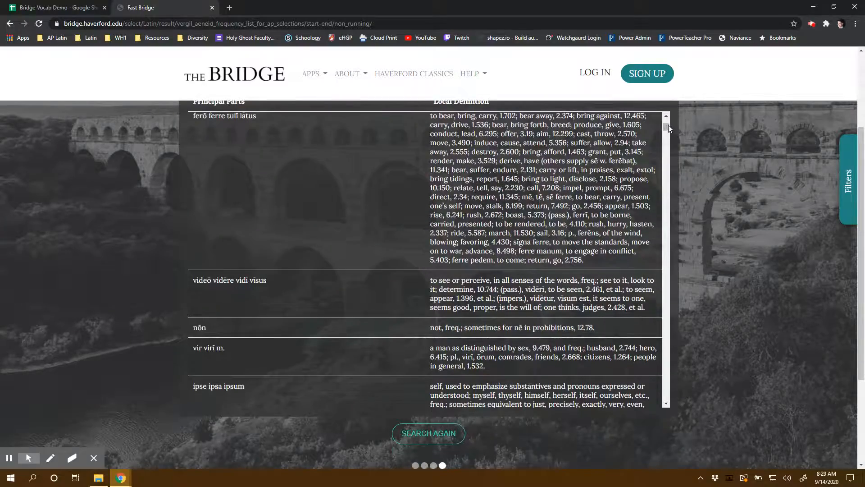
pyautogui.moveTo(669, 129); pyautogui.dragTo(667, 415)
pyautogui.scroll(-3, 667, 414)
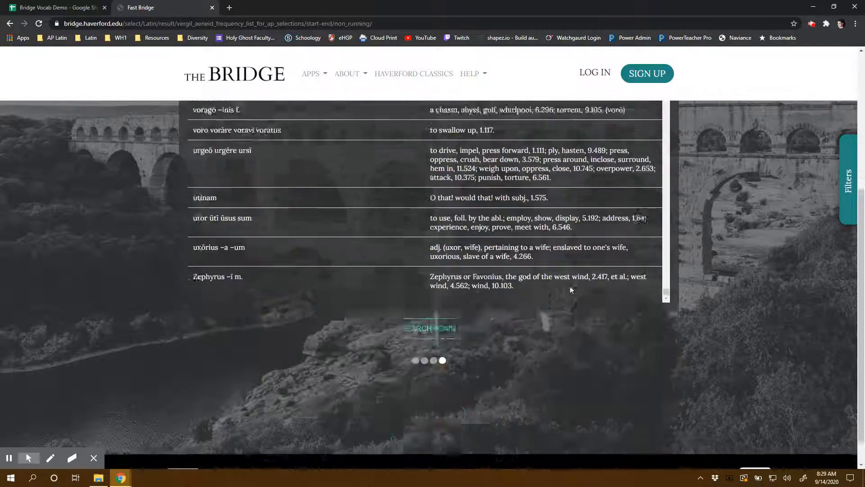
pyautogui.scroll(5, 571, 291)
pyautogui.click(10, 23)
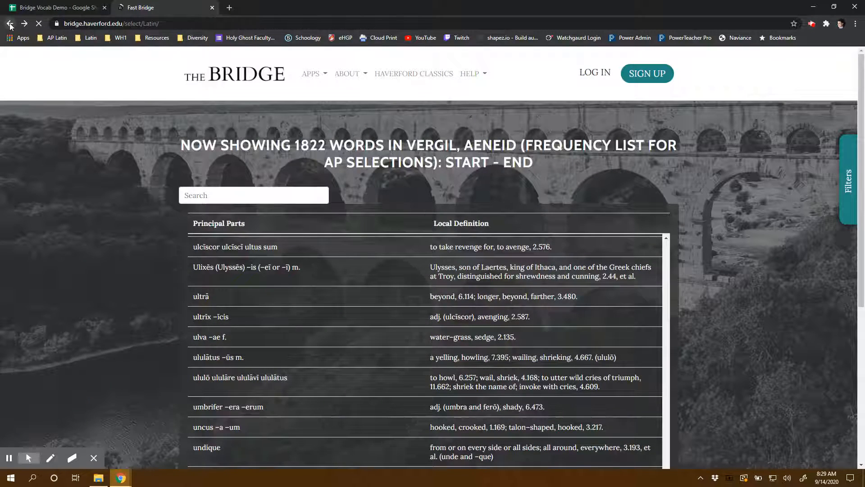
# Restart the list with Latin as the language and begin adding a work to read
pyautogui.click(10, 23)
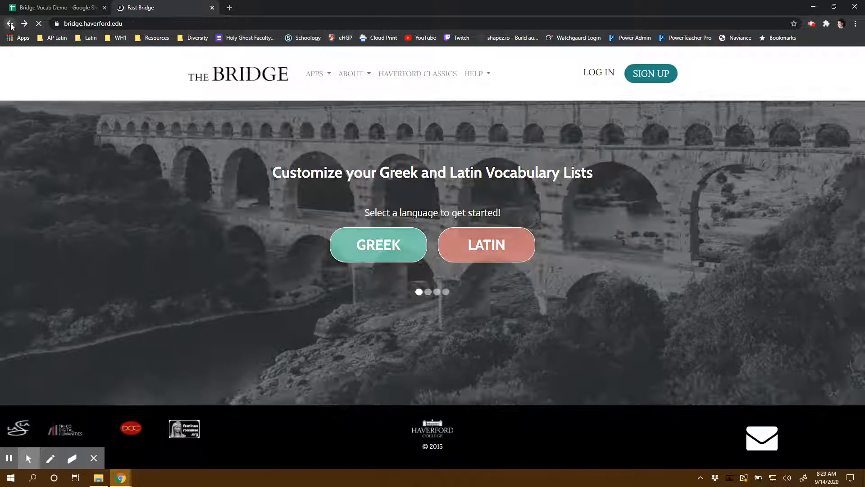
pyautogui.click(521, 246)
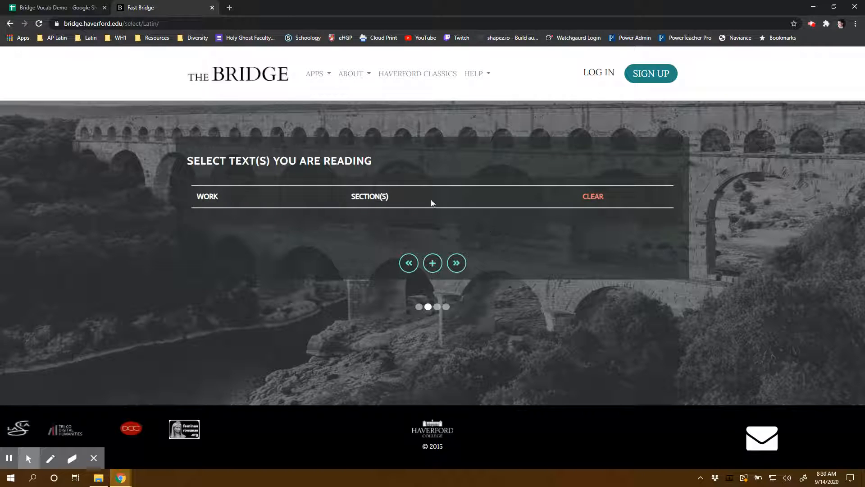
pyautogui.click(433, 263)
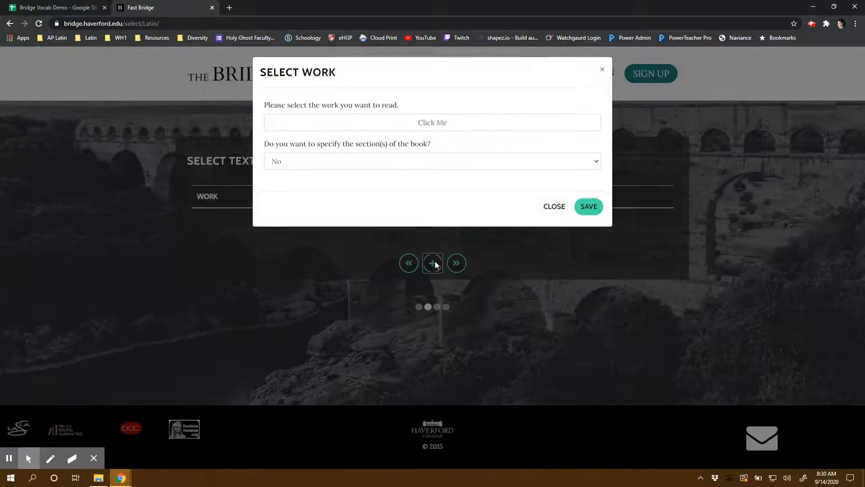
# Choose Vergil, Aeneid from the available Latin works as the text to read
pyautogui.click(470, 163)
pyautogui.click(457, 126)
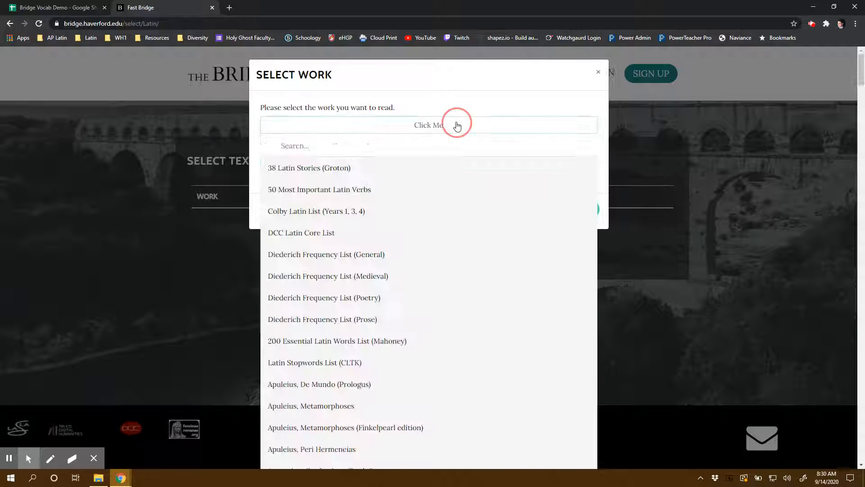
pyautogui.scroll(-20, 434, 321)
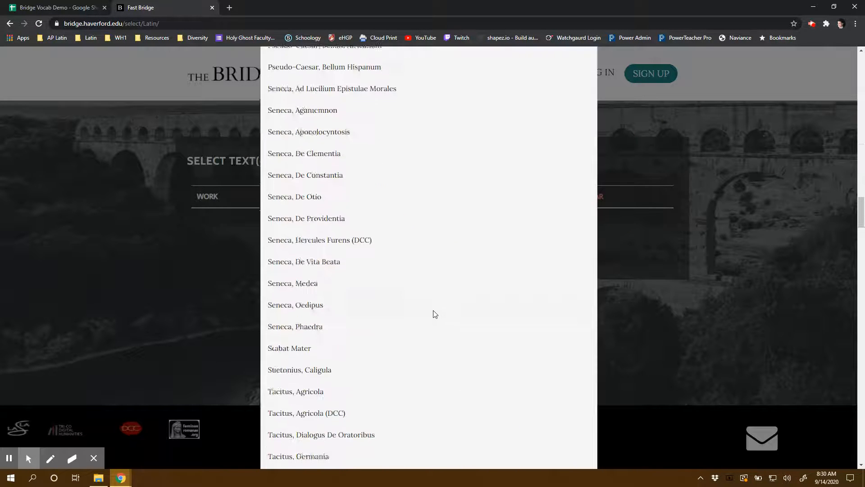
pyautogui.scroll(-20, 435, 315)
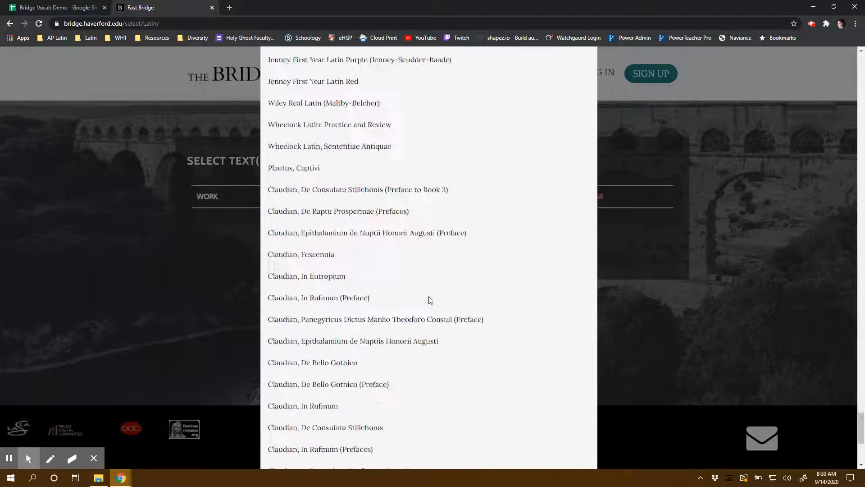
pyautogui.scroll(-5, 430, 299)
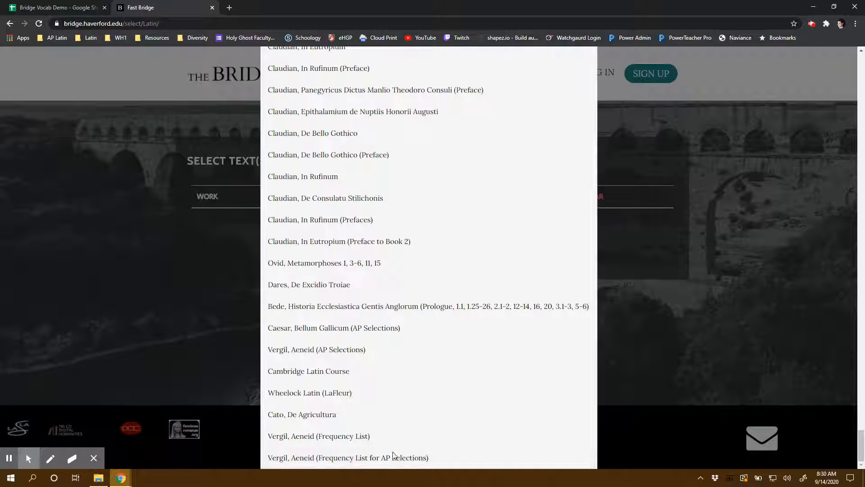
pyautogui.scroll(20, 367, 388)
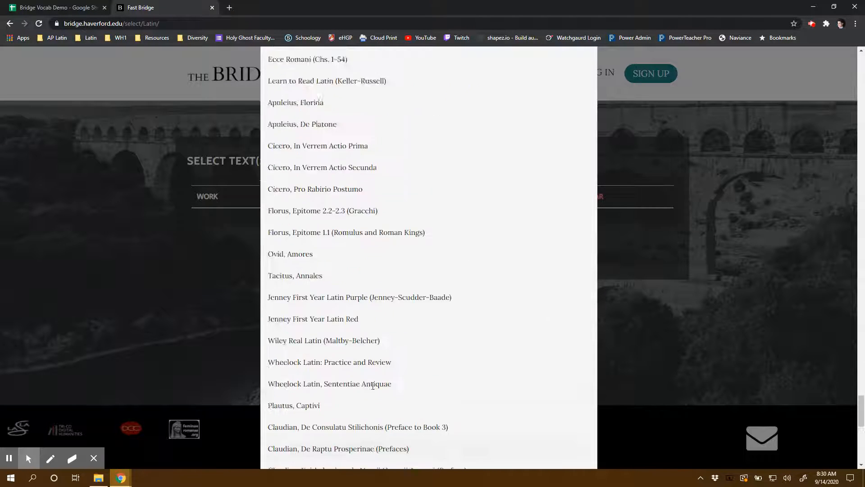
pyautogui.scroll(8, 374, 389)
pyautogui.scroll(-7, 377, 388)
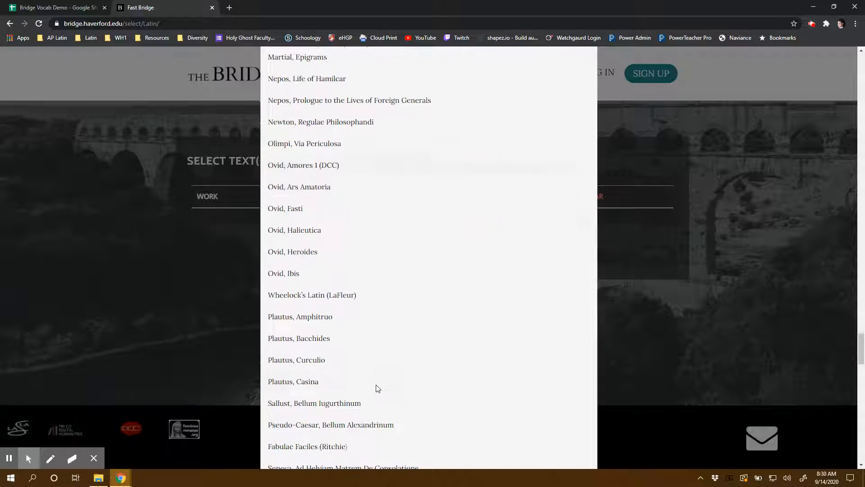
pyautogui.scroll(-9, 378, 387)
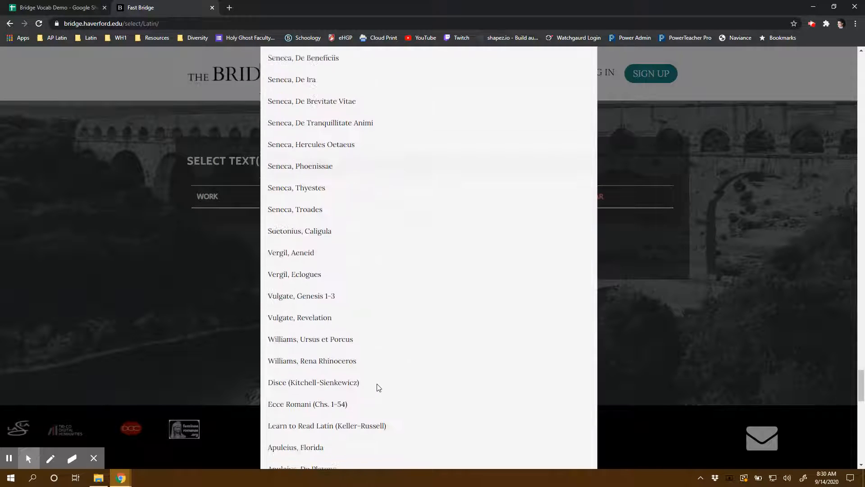
pyautogui.click(316, 253)
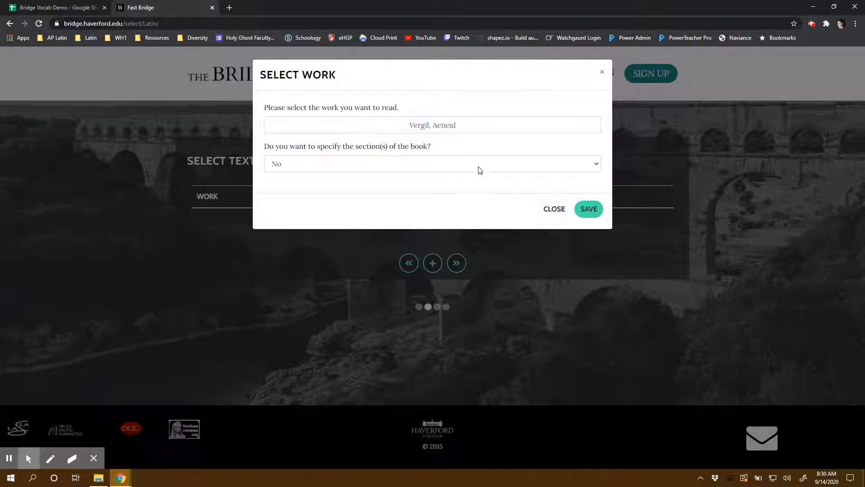
pyautogui.click(449, 127)
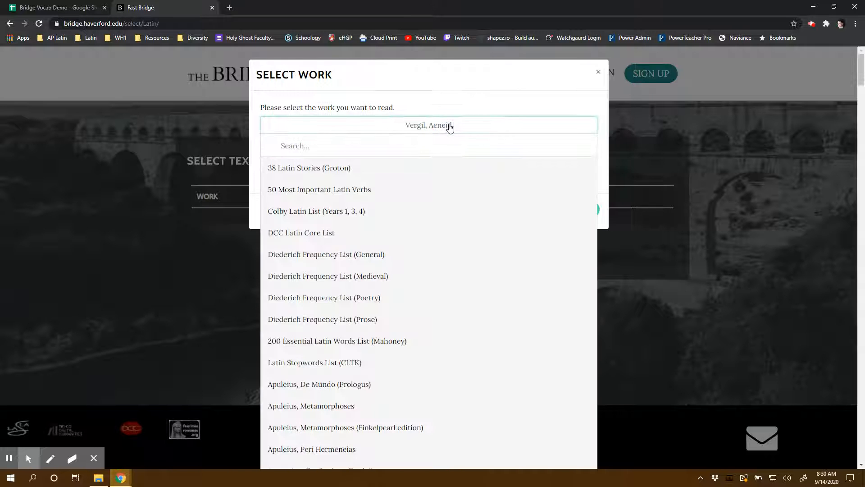
pyautogui.click(449, 128)
# Limit the Aeneid to sections 1.1 through 1.11 and save it as the text being read
pyautogui.click(454, 167)
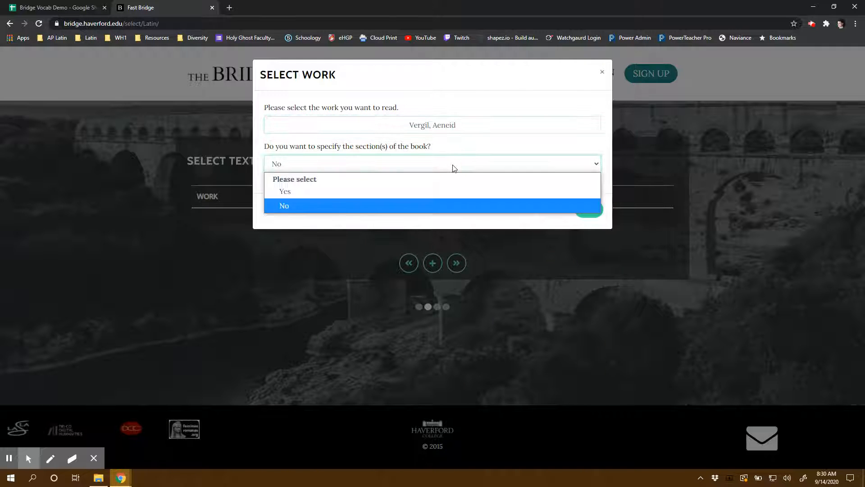
pyautogui.click(404, 190)
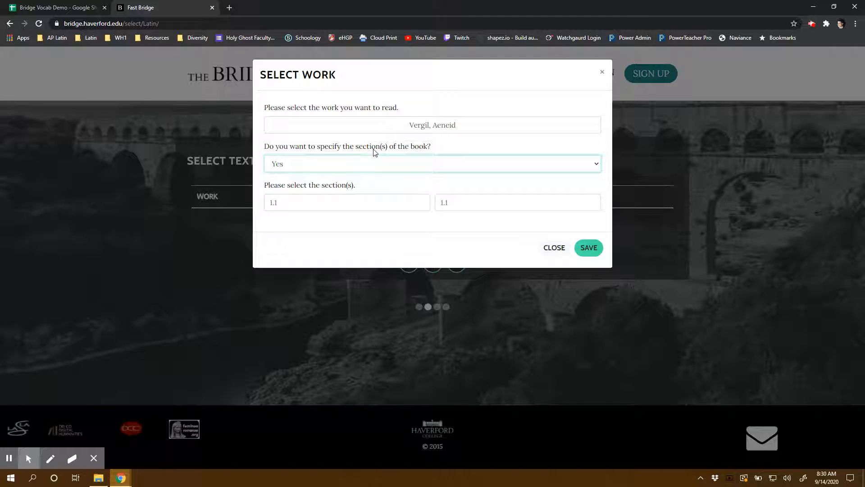
pyautogui.click(358, 201)
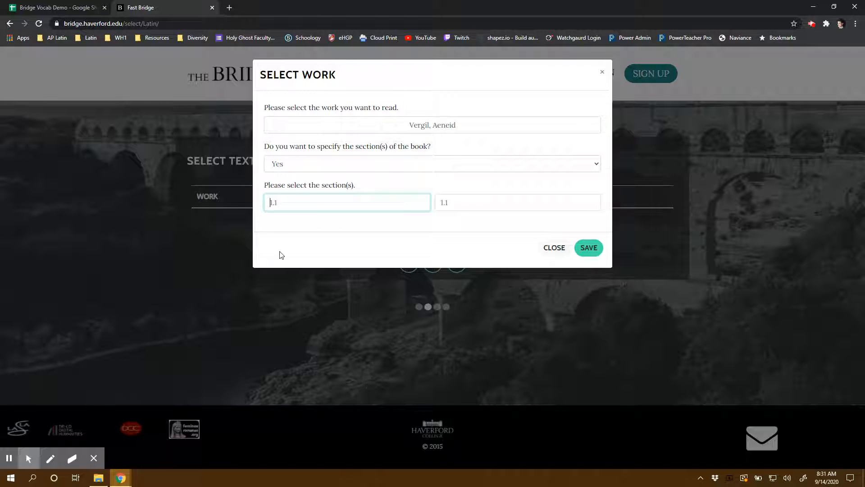
pyautogui.write('1.1')
pyautogui.click(457, 206)
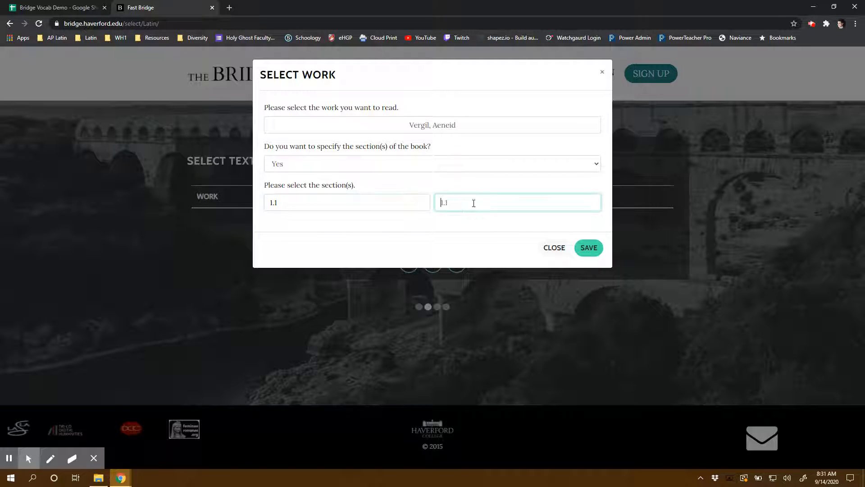
pyautogui.write('1.11')
pyautogui.click(483, 239)
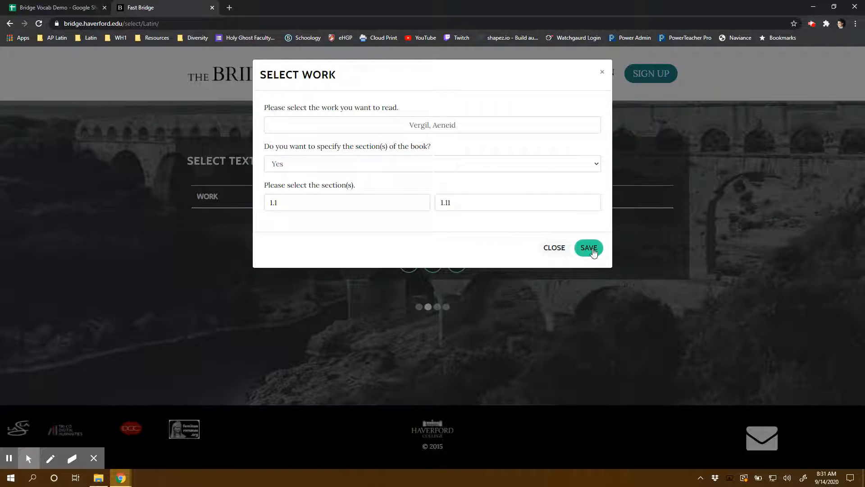
pyautogui.click(593, 250)
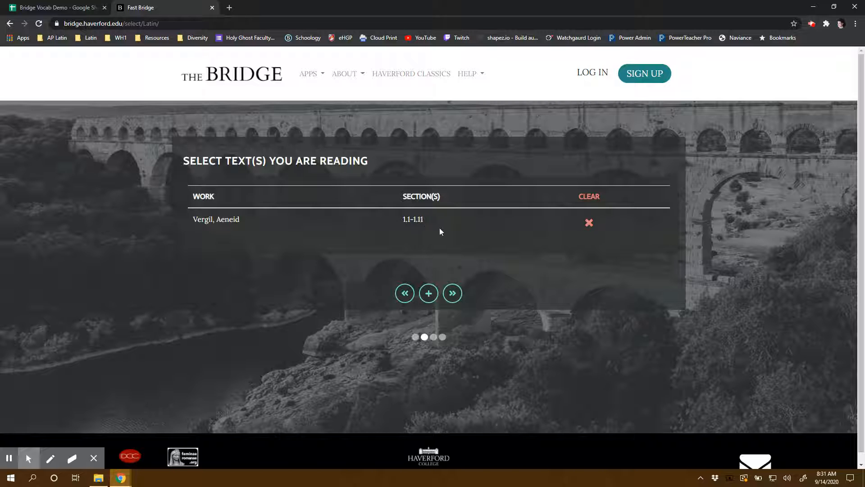
# Generate the vocabulary list for the selected Aeneid sections without customizing it
pyautogui.click(455, 295)
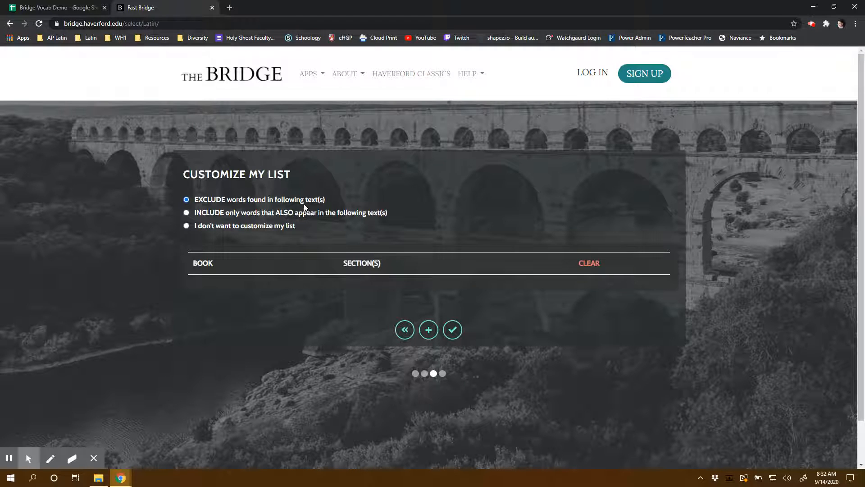
pyautogui.click(249, 215)
pyautogui.click(263, 228)
pyautogui.click(453, 331)
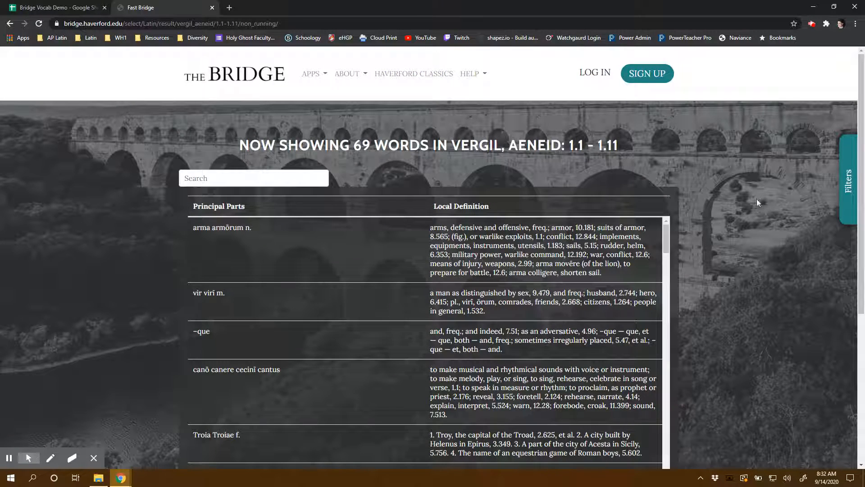
# Examine the words and definitions generated for Aeneid 1.1 to 1.11 through to the end of the list
pyautogui.scroll(-1, 750, 237)
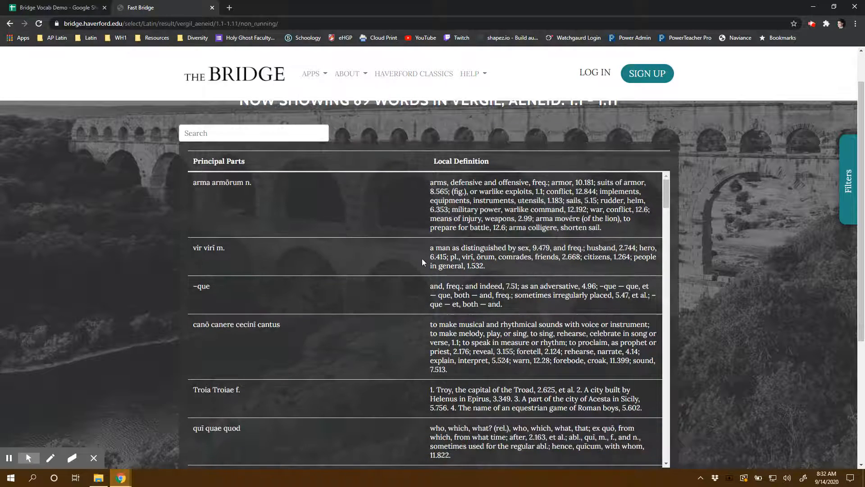
pyautogui.scroll(-1, 423, 258)
pyautogui.scroll(-15, 423, 258)
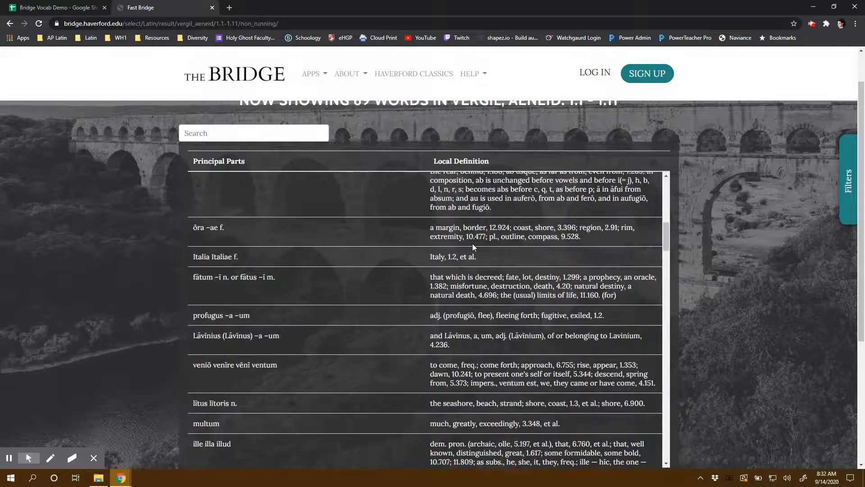
pyautogui.scroll(-20, 472, 245)
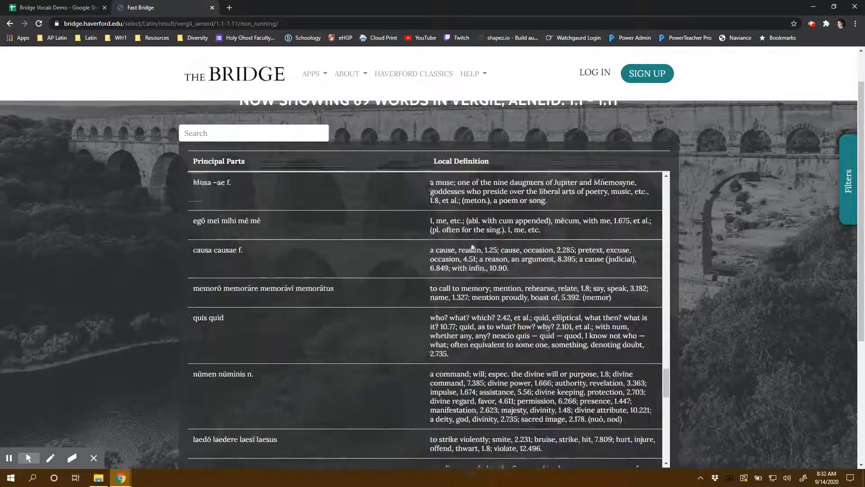
pyautogui.scroll(-5, 472, 243)
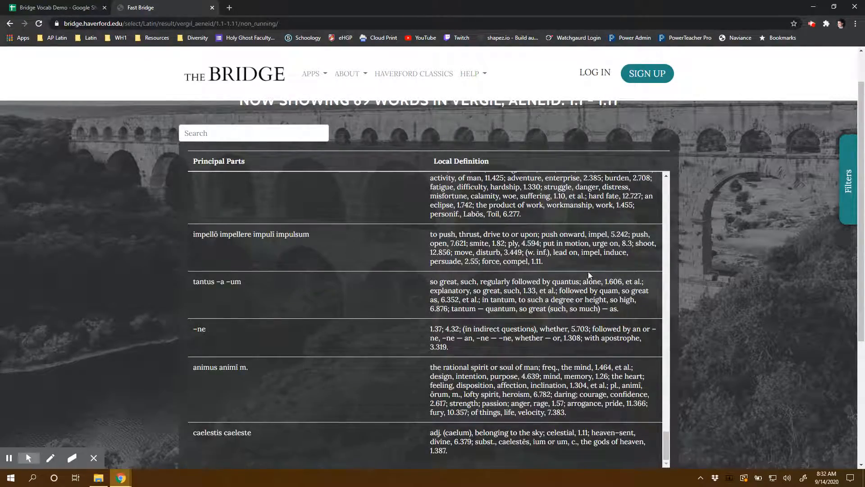
pyautogui.scroll(-3, 590, 272)
pyautogui.scroll(5, 547, 277)
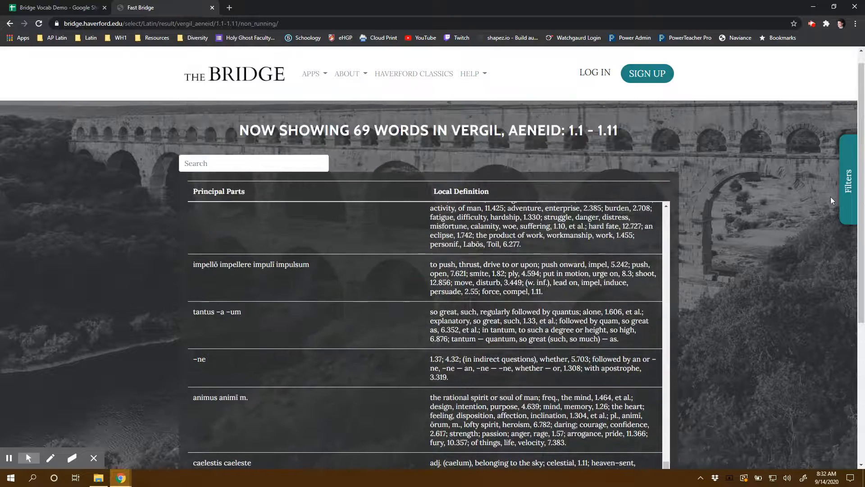
# Open the filters for refining the vocabulary list
pyautogui.click(845, 189)
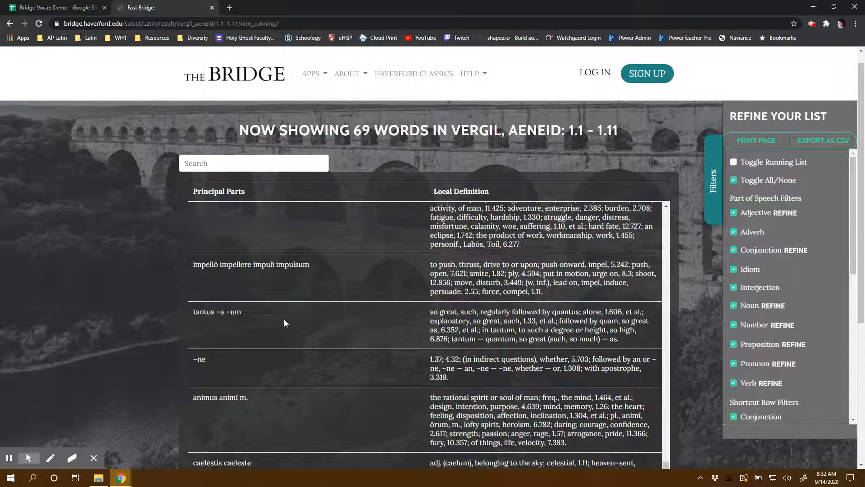
pyautogui.scroll(-10, 284, 319)
pyautogui.scroll(6, 282, 319)
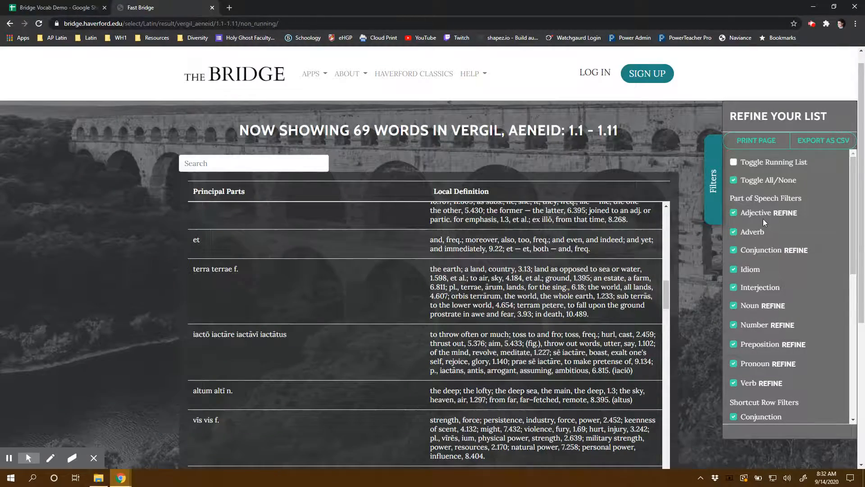
# Try the running list option on the vocabulary list, comparing it on and off, and leave it off
pyautogui.click(735, 162)
pyautogui.scroll(5, 419, 288)
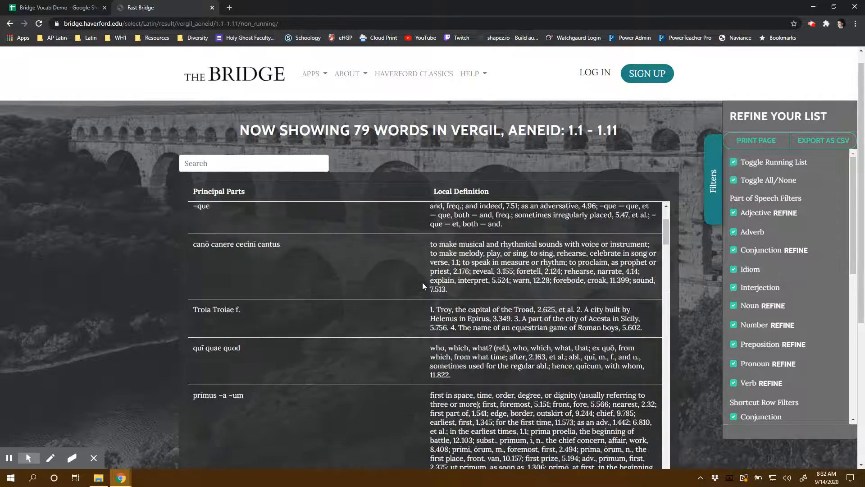
pyautogui.scroll(3, 423, 282)
pyautogui.click(735, 162)
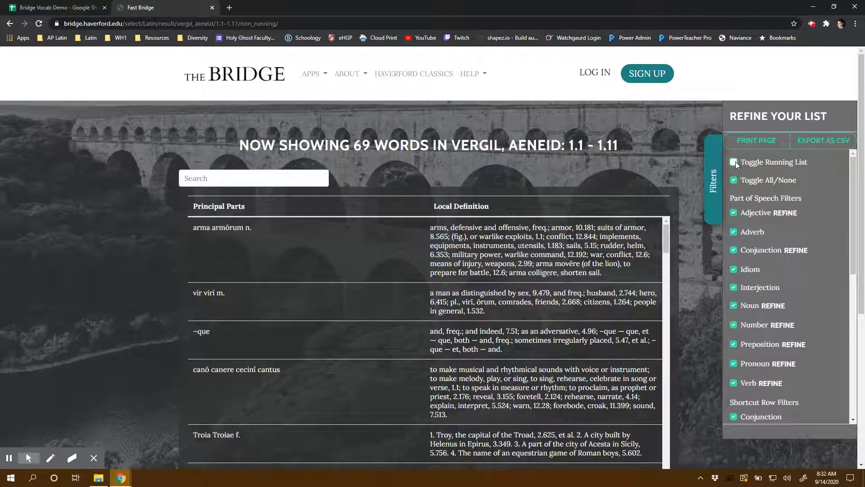
pyautogui.click(734, 161)
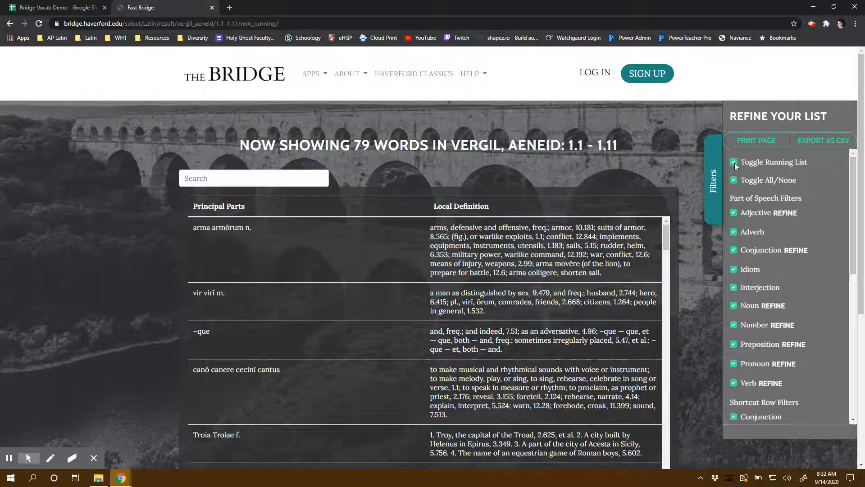
pyautogui.click(734, 161)
pyautogui.click(734, 162)
pyautogui.click(739, 161)
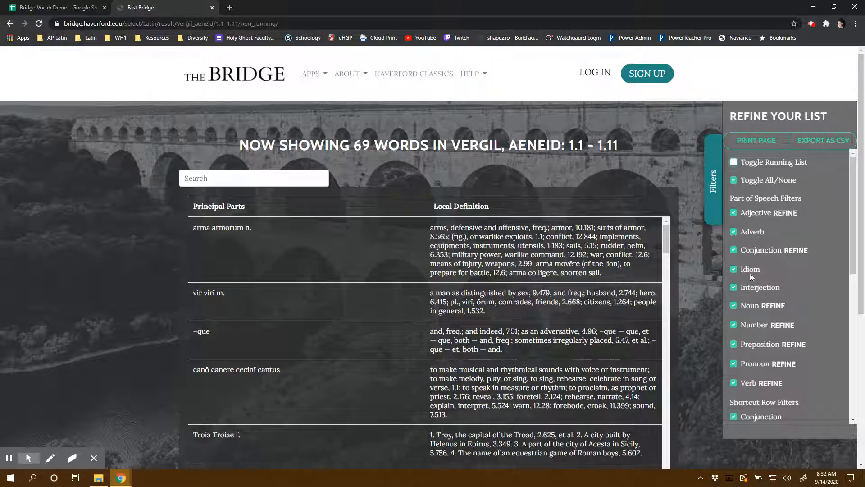
# Try filtering pronouns out of the vocabulary list, and include them again
pyautogui.scroll(-1, 515, 277)
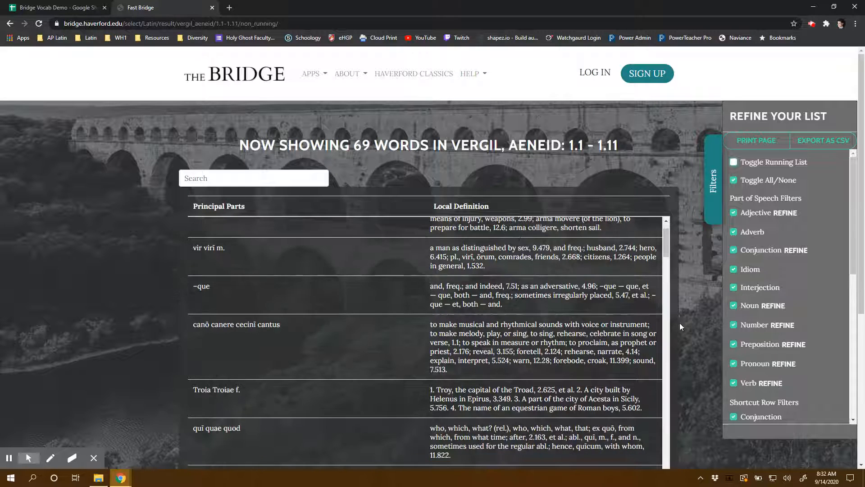
pyautogui.click(733, 364)
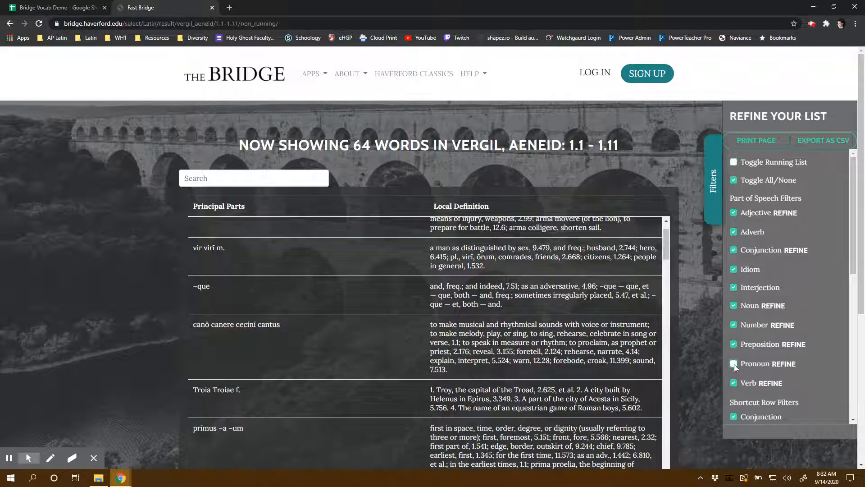
pyautogui.click(733, 364)
# Look through the word entries and the remaining part-of-speech and shortcut filters
pyautogui.scroll(-1, 377, 291)
pyautogui.scroll(-3, 377, 289)
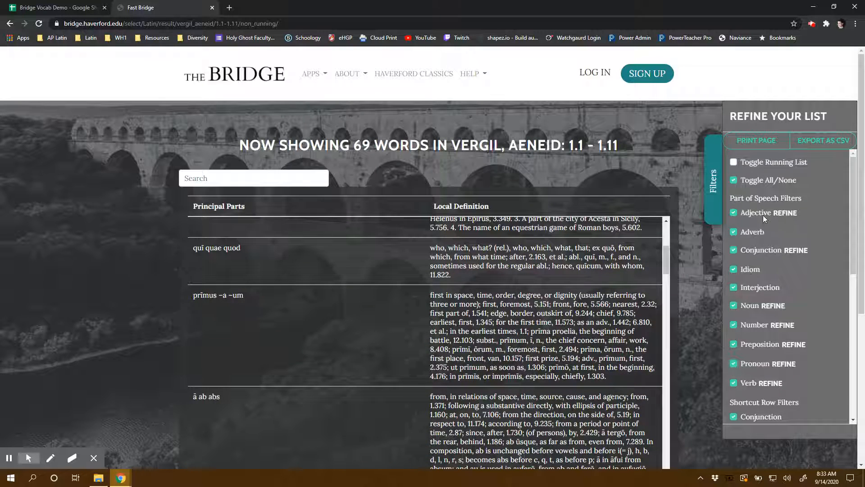
pyautogui.scroll(-1, 763, 215)
pyautogui.scroll(-1, 561, 316)
pyautogui.scroll(-2, 700, 317)
pyautogui.scroll(3, 586, 293)
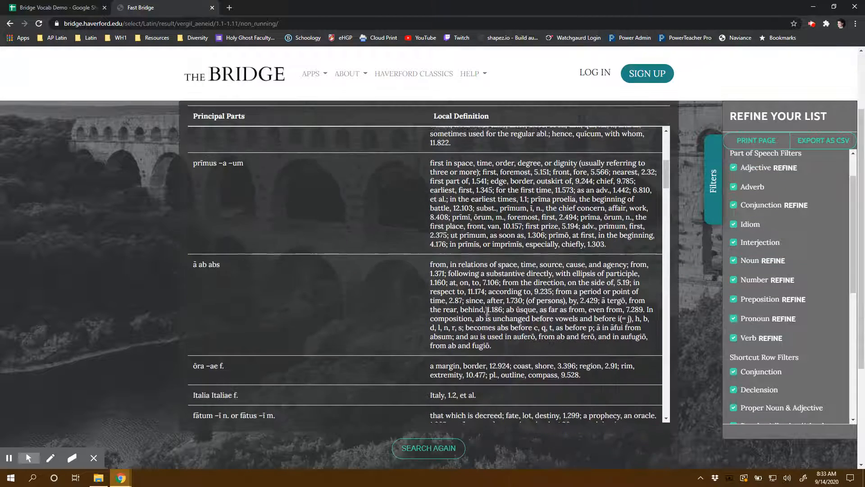
# Try excluding pronouns from the list once more, and include them again
pyautogui.scroll(3, 778, 300)
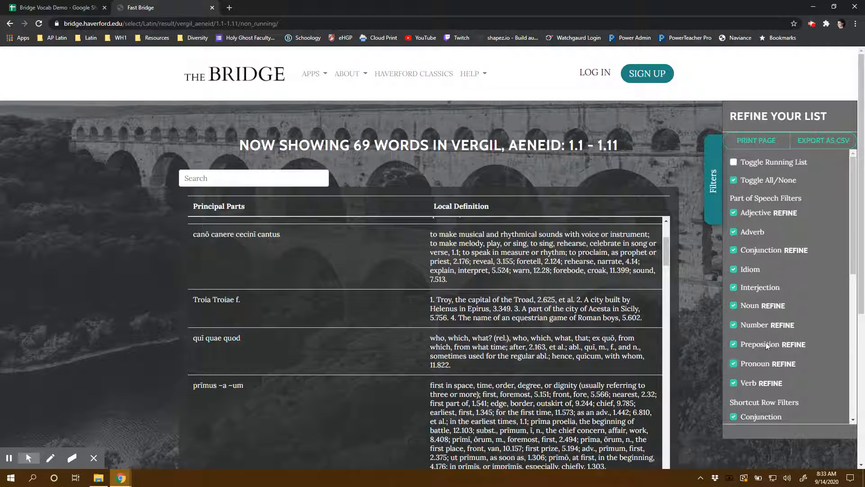
pyautogui.click(733, 365)
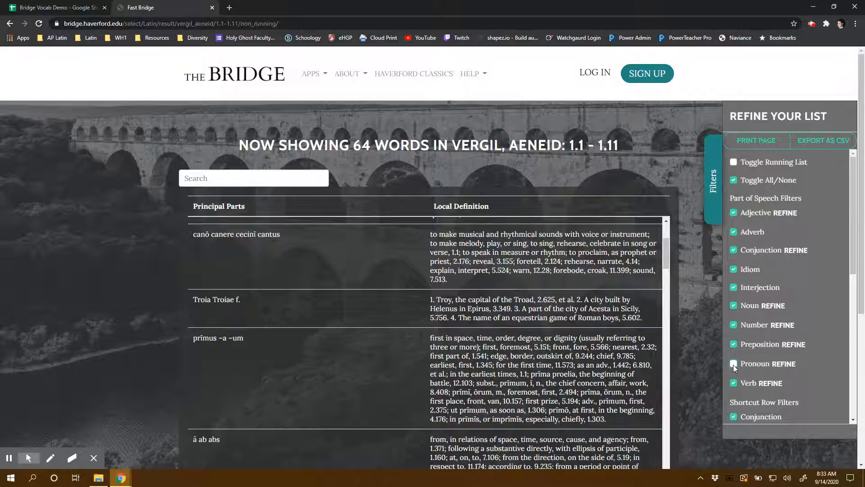
pyautogui.click(734, 364)
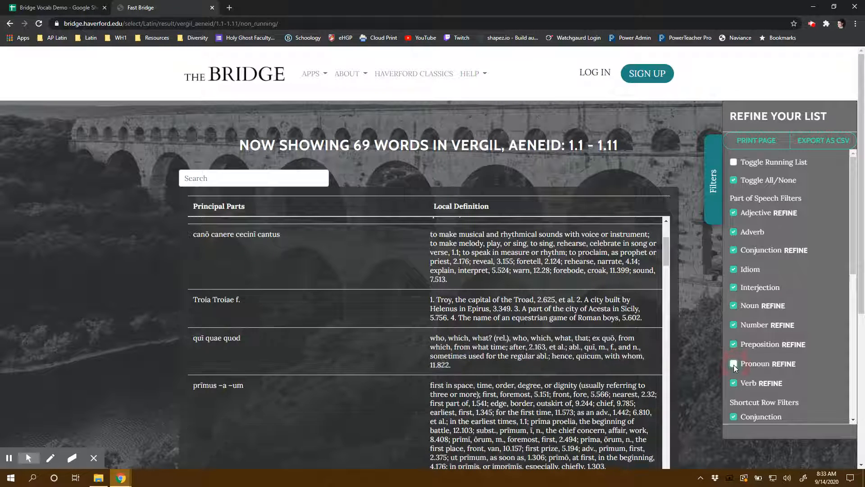
# Check the refine options available under the pronoun and preposition filters, and collapse them again
pyautogui.click(786, 369)
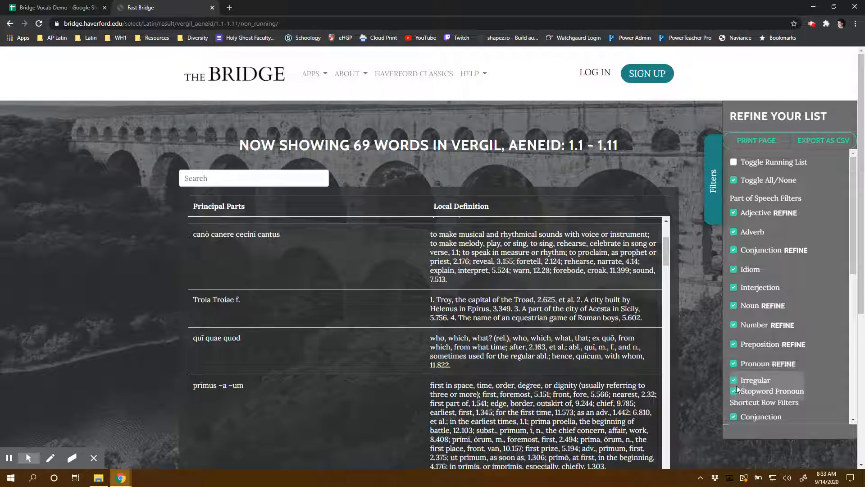
pyautogui.click(787, 364)
pyautogui.click(793, 346)
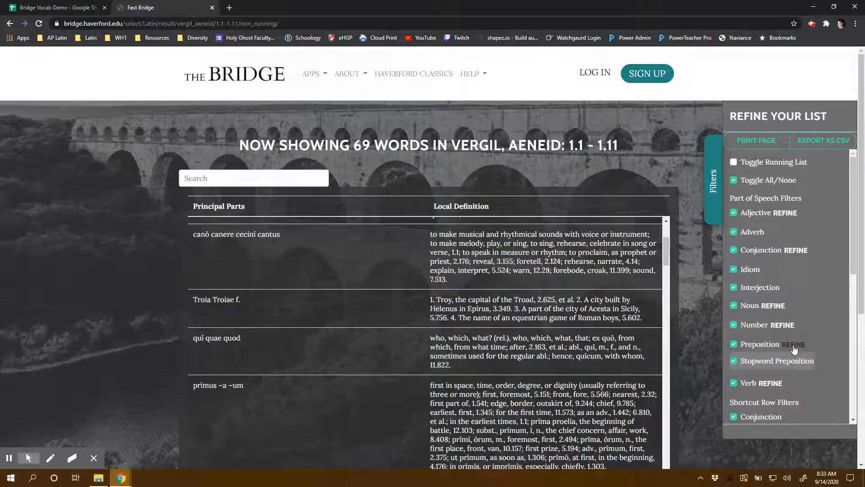
pyautogui.click(794, 346)
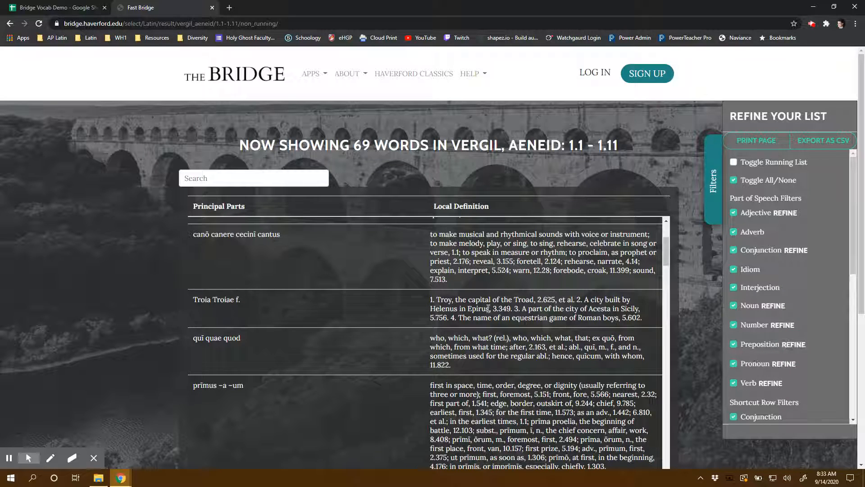
# Exclude prepositions, pronouns, idioms and interjections from the vocabulary list
pyautogui.scroll(-12, 488, 308)
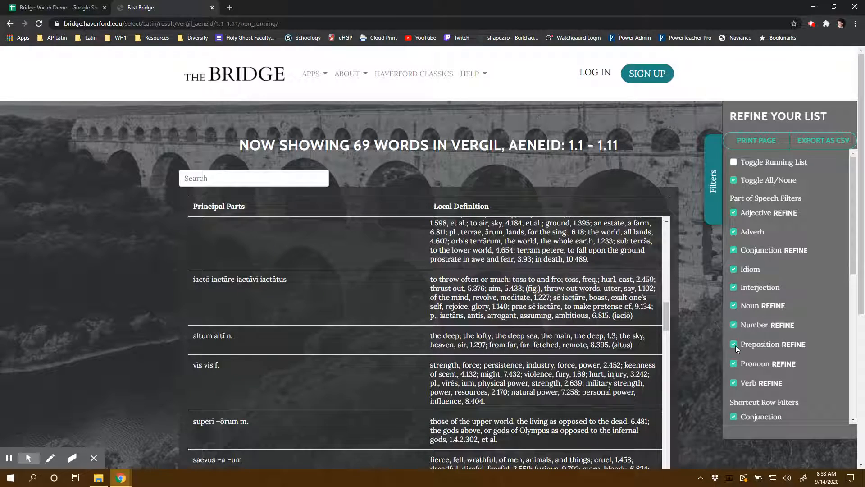
pyautogui.click(733, 344)
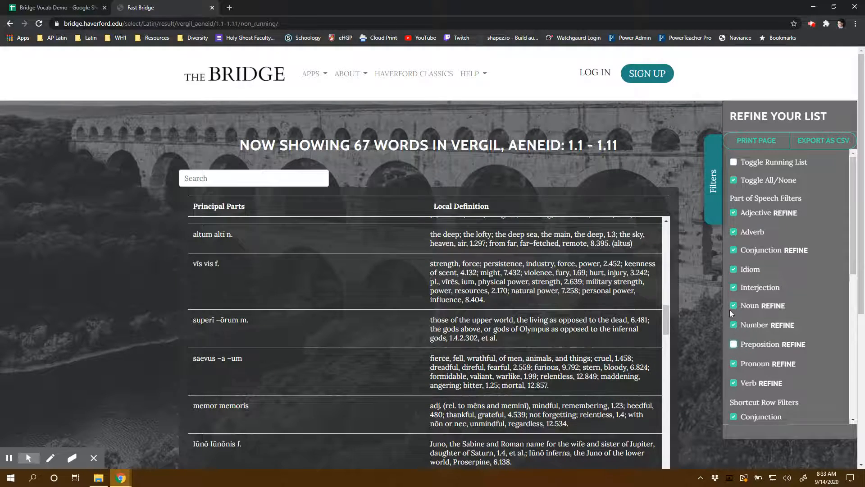
pyautogui.click(734, 364)
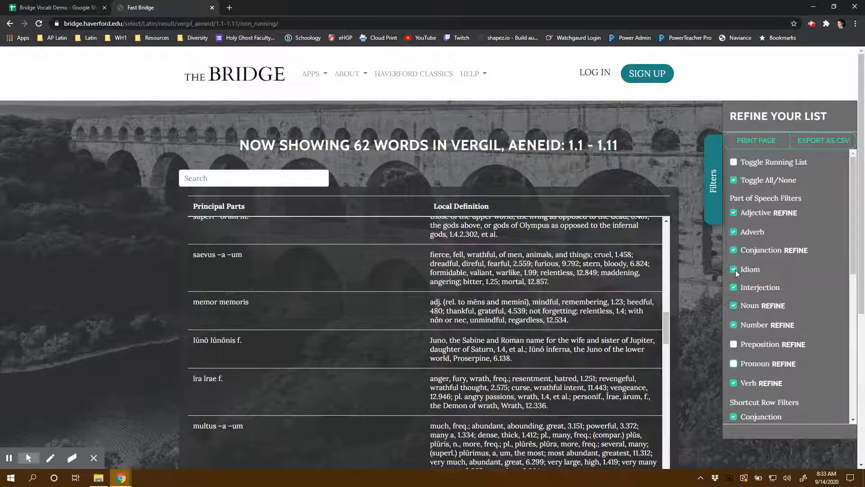
pyautogui.click(735, 269)
pyautogui.scroll(-5, 418, 327)
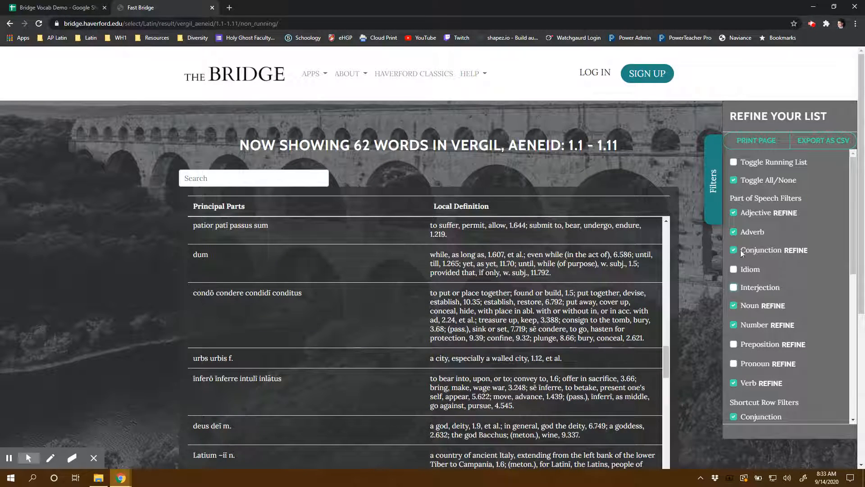
# Try excluding numbers from the vocabulary list, comparing it with and without them, and include them again
pyautogui.scroll(-5, 279, 302)
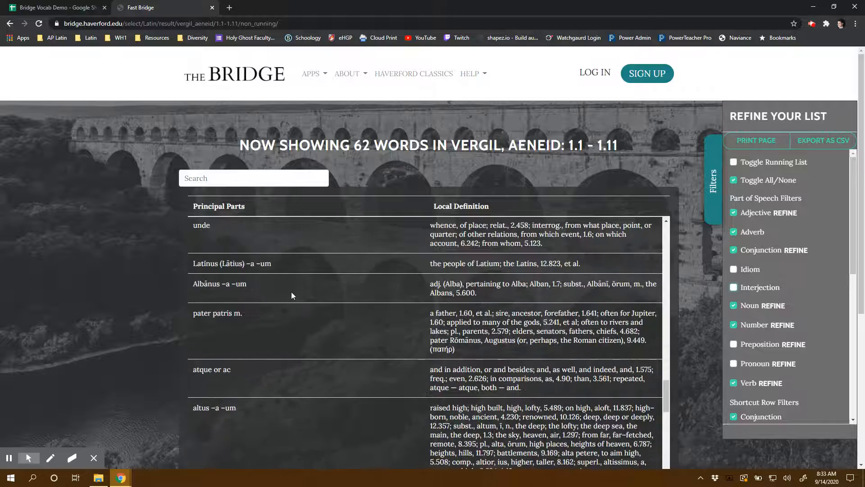
pyautogui.scroll(-5, 440, 282)
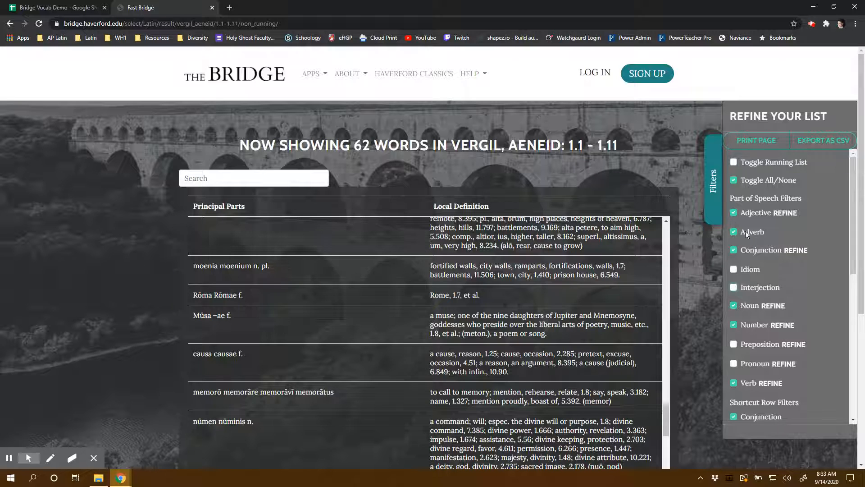
pyautogui.scroll(-2, 748, 232)
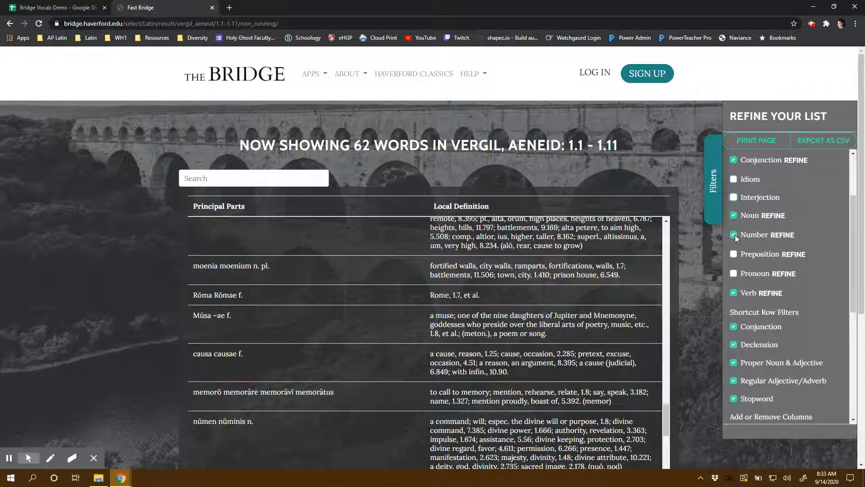
pyautogui.click(735, 234)
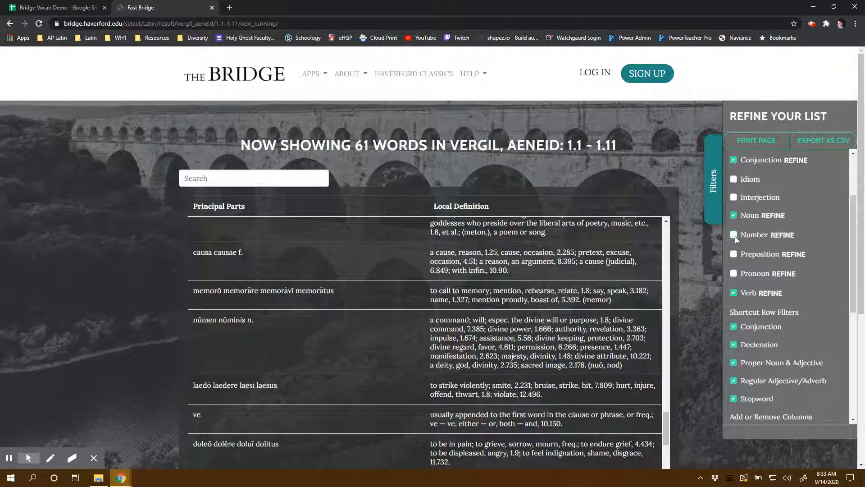
pyautogui.click(734, 234)
pyautogui.click(734, 234)
pyautogui.click(734, 234)
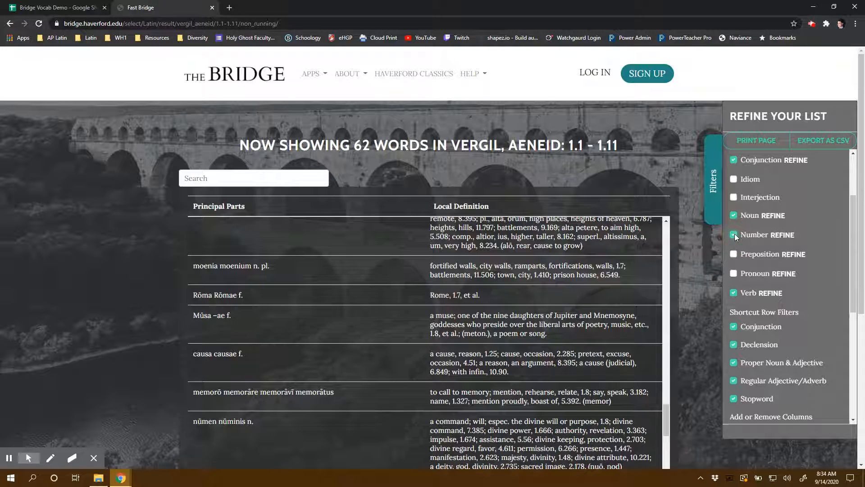
# Look through the shortcut row filters and the columns that can be added or removed
pyautogui.scroll(-1, 761, 269)
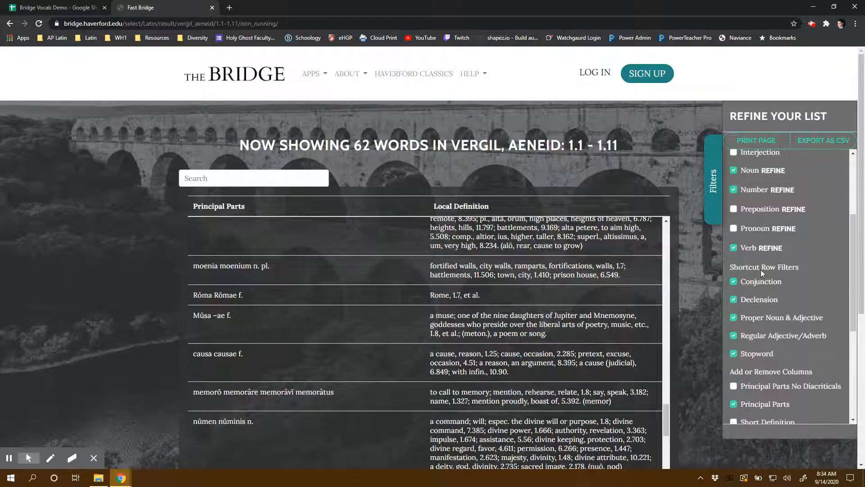
pyautogui.scroll(-1, 760, 270)
pyautogui.scroll(-2, 780, 238)
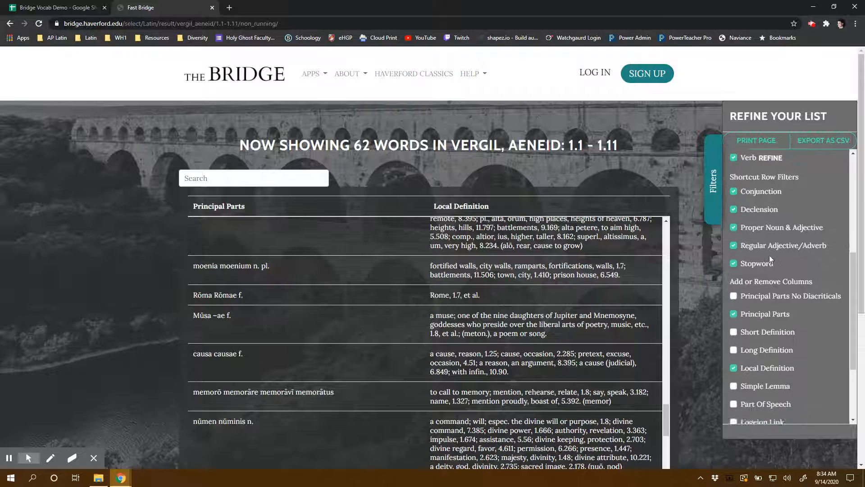
pyautogui.scroll(-2, 769, 323)
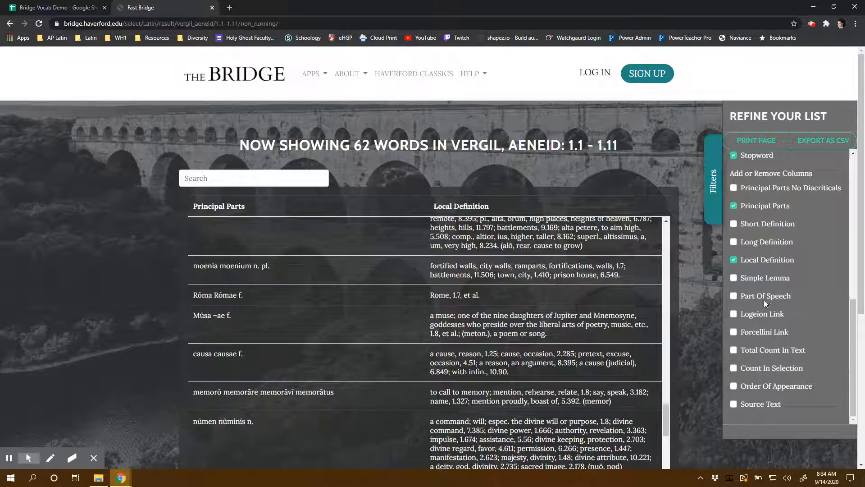
pyautogui.scroll(6, 740, 366)
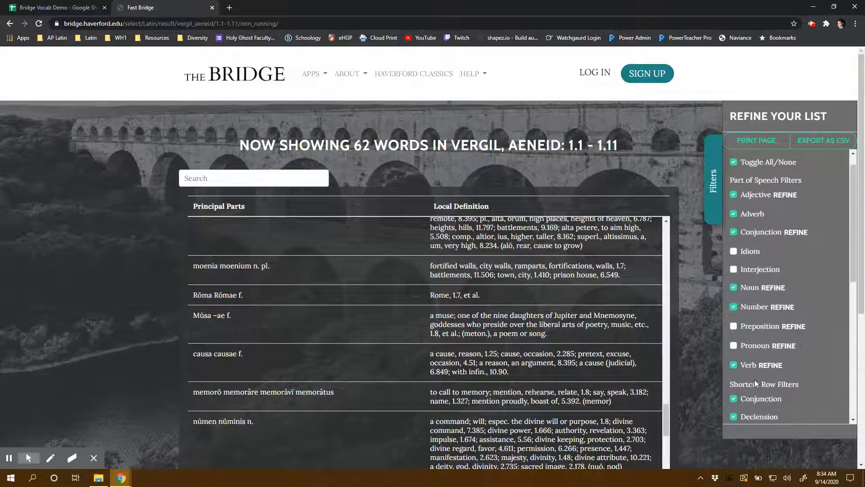
pyautogui.scroll(-5, 757, 381)
pyautogui.scroll(-2, 759, 381)
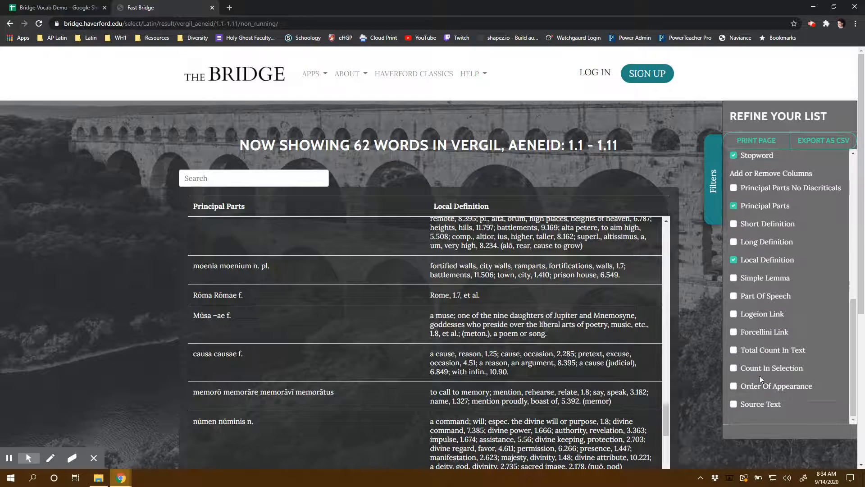
# Try the Short Definition column with and without the Local Definition column, and return to Local Definition only
pyautogui.click(735, 223)
pyautogui.click(733, 260)
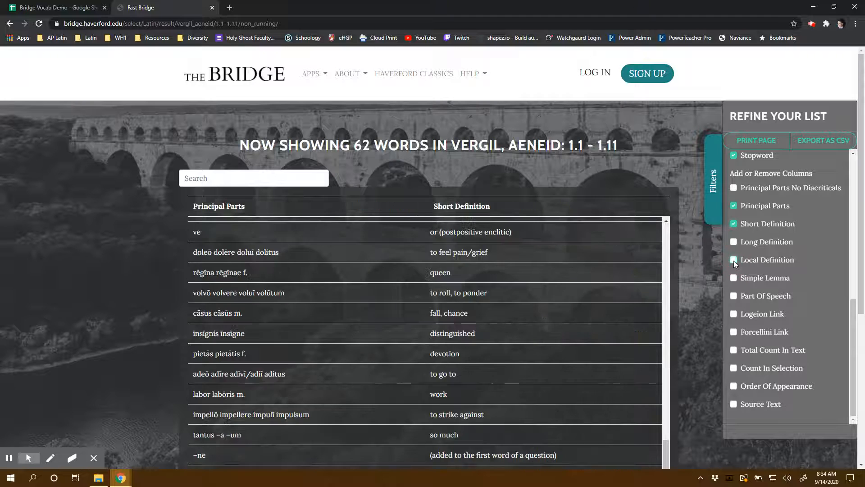
pyautogui.click(733, 260)
pyautogui.click(734, 260)
pyautogui.click(734, 260)
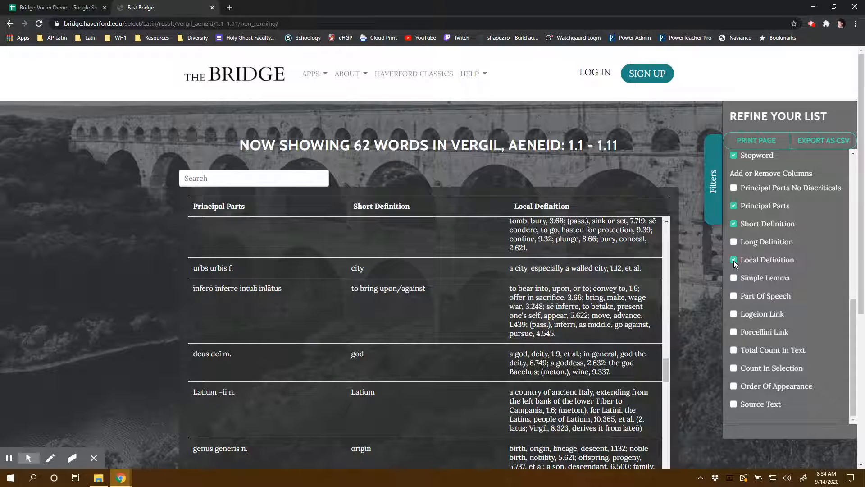
pyautogui.click(733, 224)
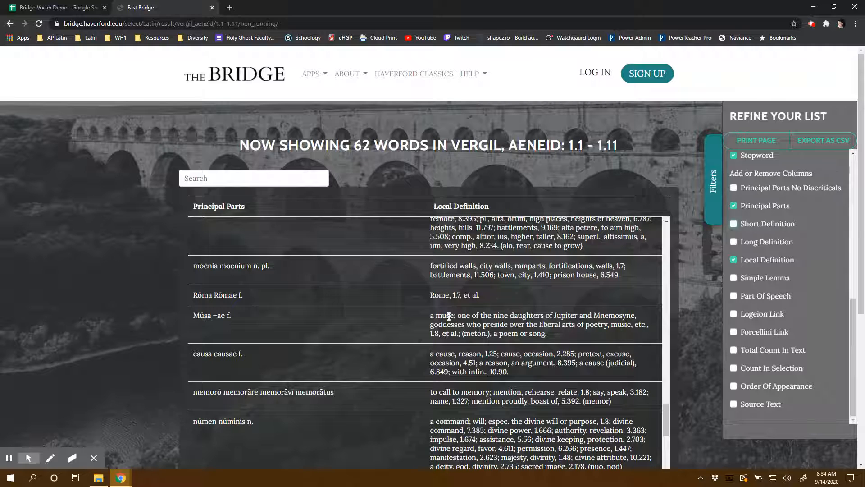
# Add the Long Definition column and compare it with the local definition in the memor memoris entry
pyautogui.click(735, 242)
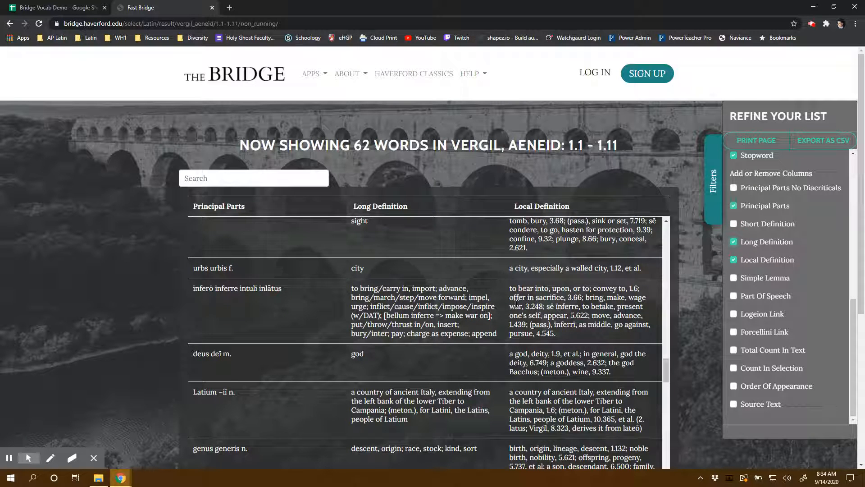
pyautogui.scroll(10, 462, 311)
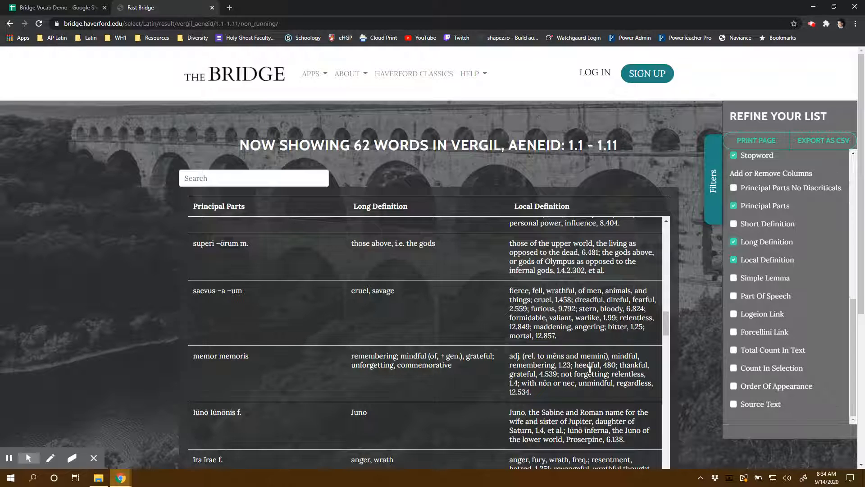
pyautogui.click(564, 363)
pyautogui.doubleClick(554, 373)
# Try hiding the Long Definition and Local Definition columns in turn, and leave both displayed
pyautogui.click(733, 242)
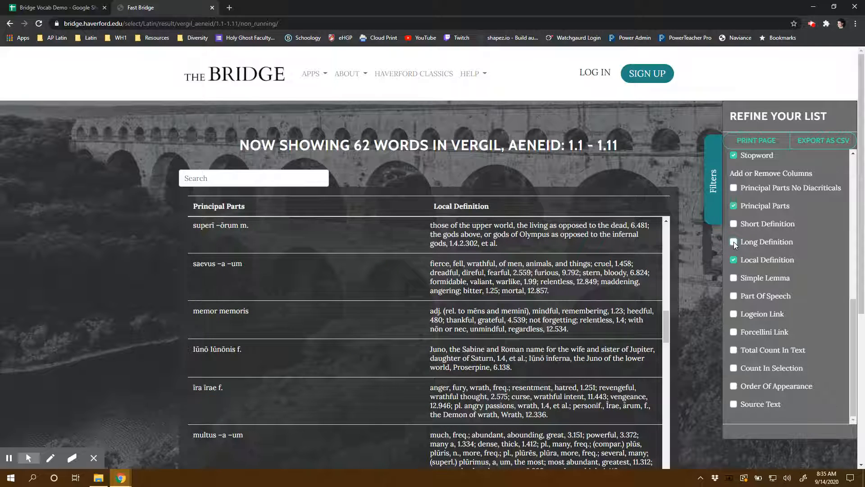
pyautogui.click(733, 242)
pyautogui.click(734, 259)
pyautogui.click(733, 260)
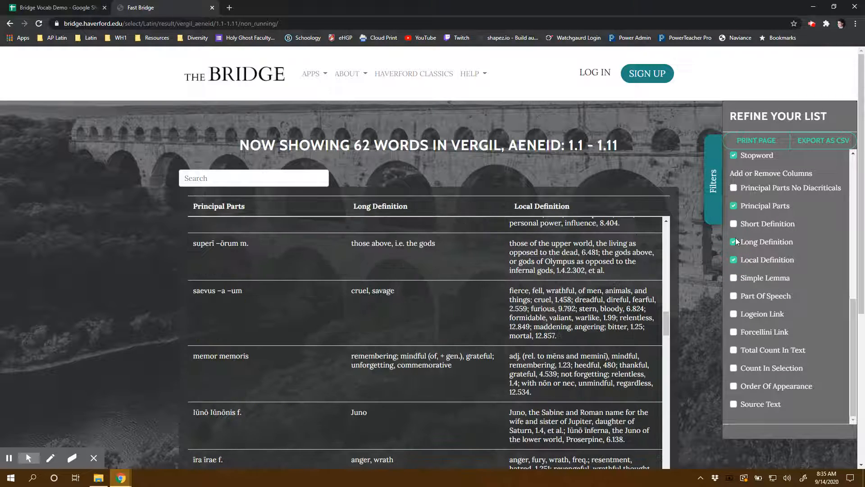
pyautogui.click(733, 242)
pyautogui.click(733, 242)
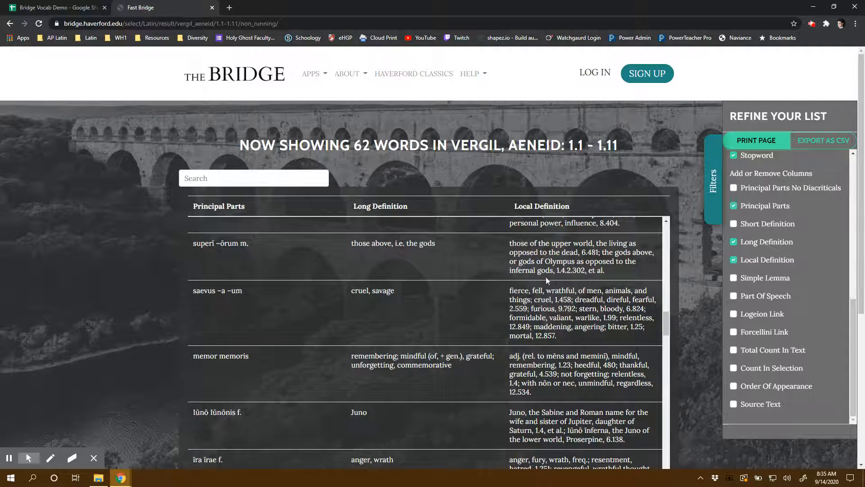
# Export the refined vocabulary list as a CSV file
pyautogui.scroll(-15, 547, 280)
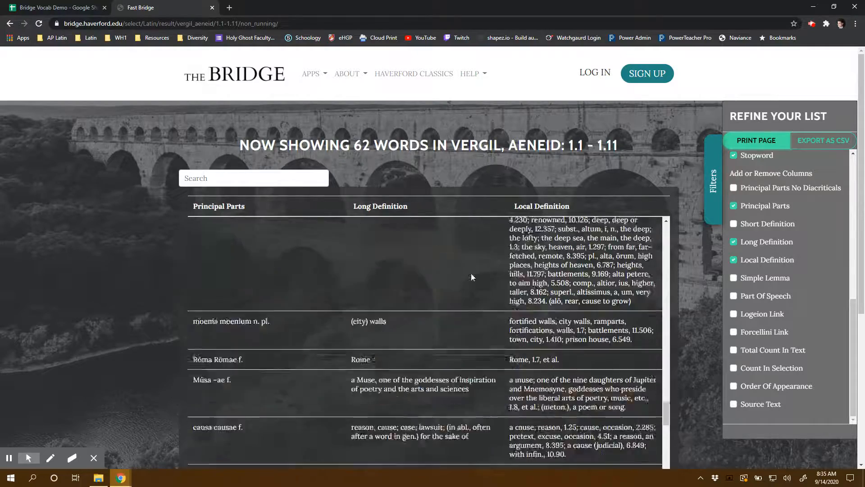
pyautogui.scroll(15, 471, 273)
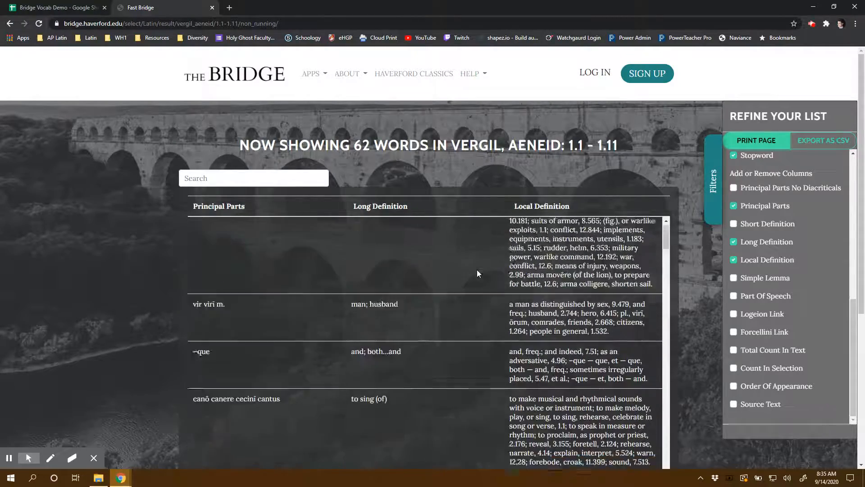
pyautogui.scroll(1, 477, 273)
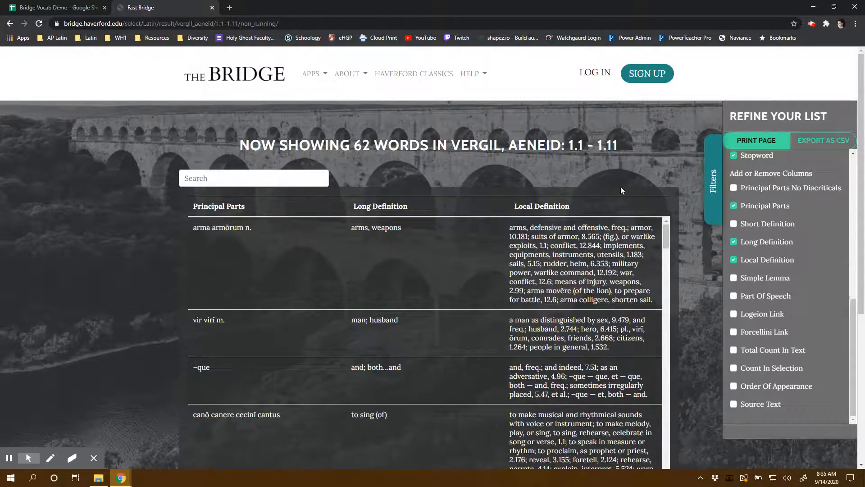
pyautogui.click(830, 143)
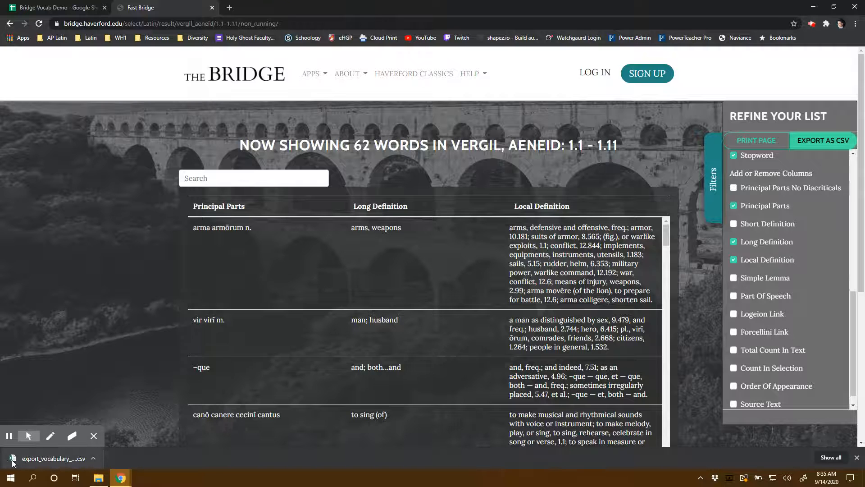
# Open the exported vocabulary CSV file in Excel and maximize its window
pyautogui.click(94, 457)
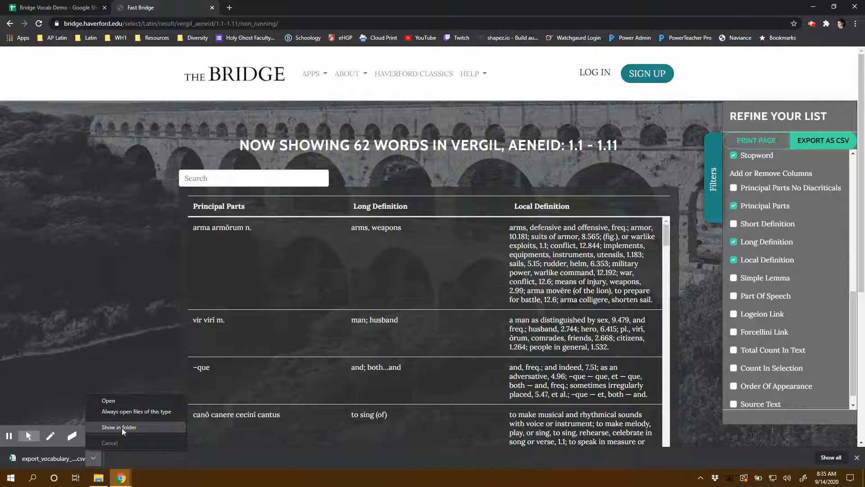
pyautogui.click(113, 400)
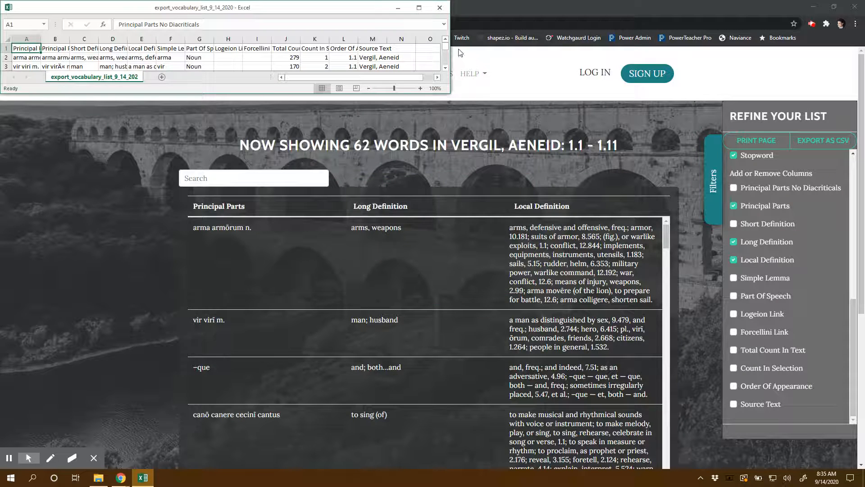
pyautogui.click(418, 7)
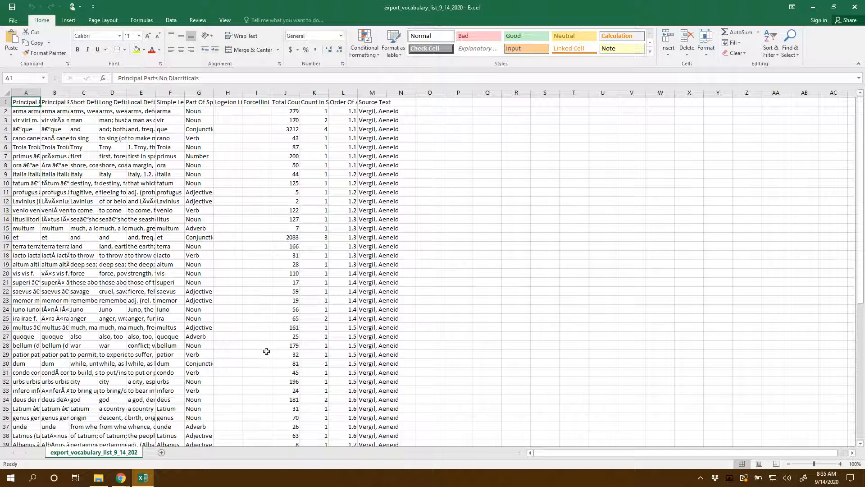
# Auto-fit the widths of columns A to D, from Principal Parts No Diacriticals to Long Definition, and review their headers
pyautogui.doubleClick(40, 92)
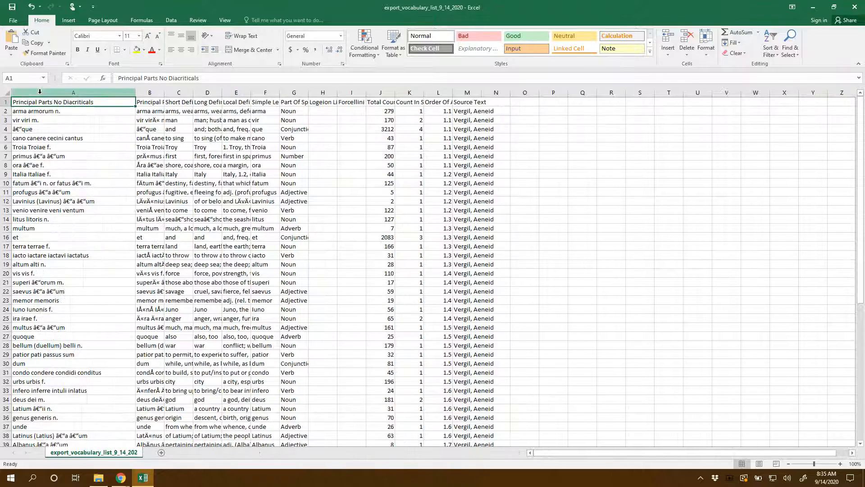
pyautogui.doubleClick(164, 91)
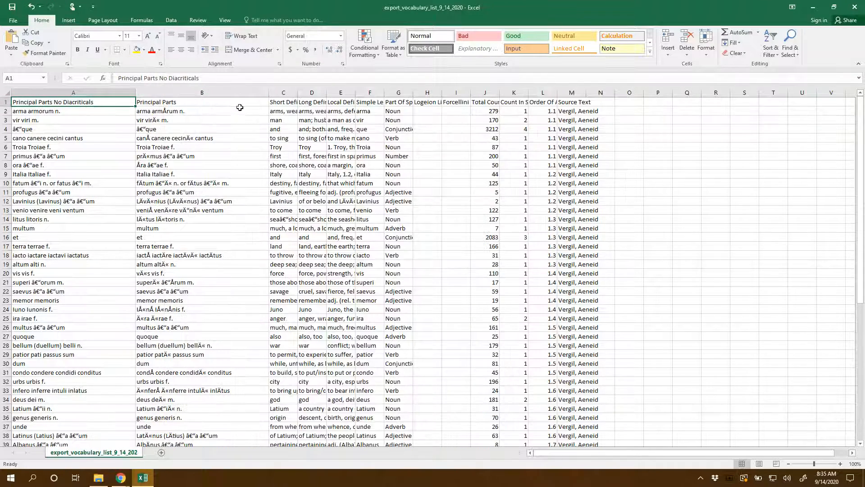
pyautogui.doubleClick(295, 94)
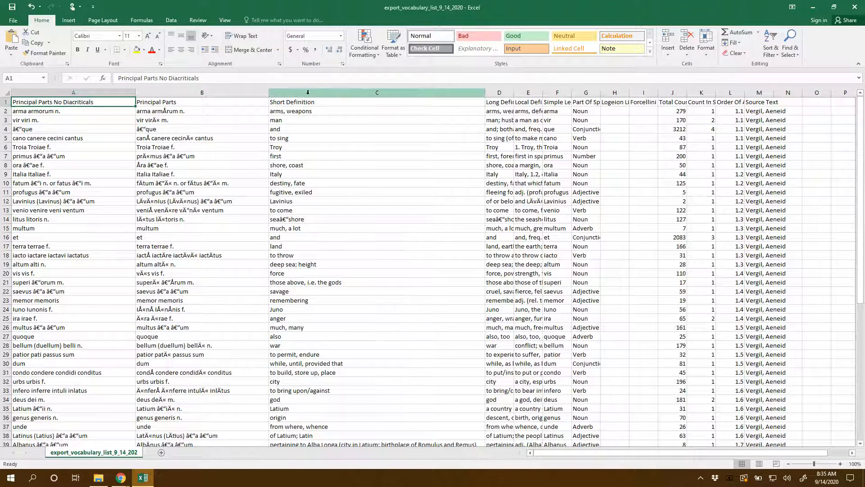
pyautogui.doubleClick(513, 93)
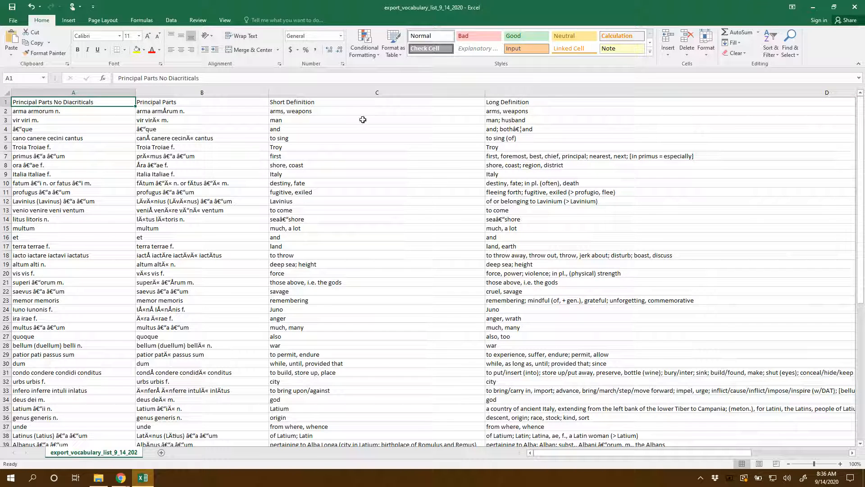
pyautogui.moveTo(45, 102); pyautogui.dragTo(330, 102)
pyautogui.click(380, 102)
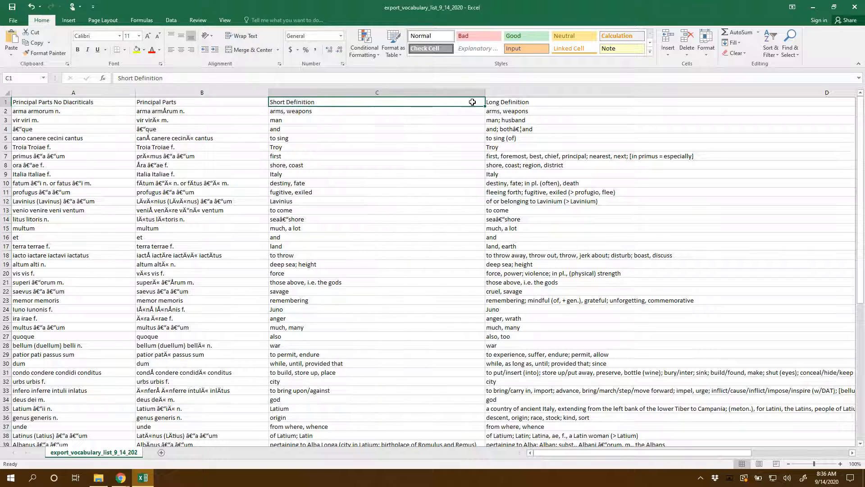
pyautogui.click(492, 103)
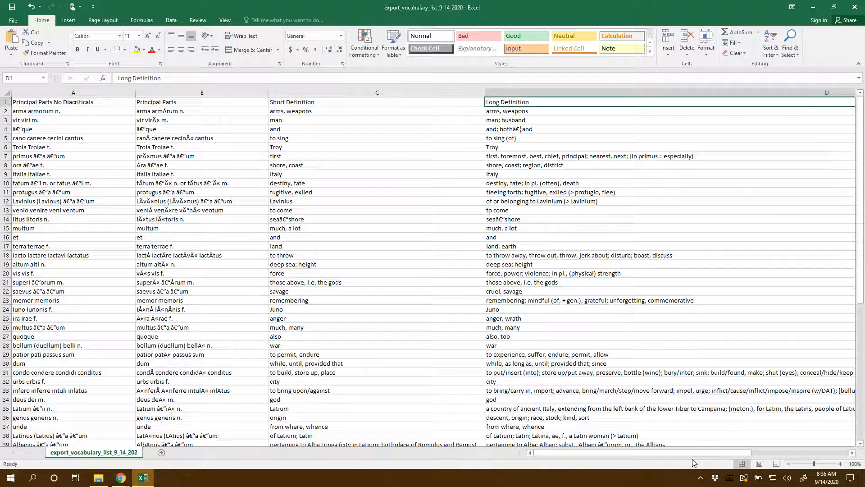
pyautogui.moveTo(676, 453); pyautogui.dragTo(597, 450)
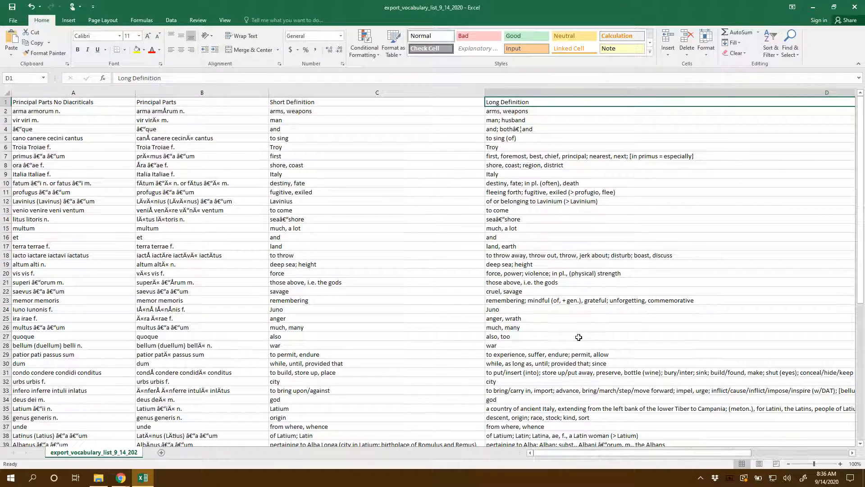
# Return to cell A1 and undo the four column width changes
pyautogui.hotkey('ctrl', 'Home')
pyautogui.hotkey('ctrl', 'z')
pyautogui.hotkey('ctrl', 'z')
pyautogui.hotkey('ctrl', 'z')
pyautogui.hotkey('ctrl', 'z')
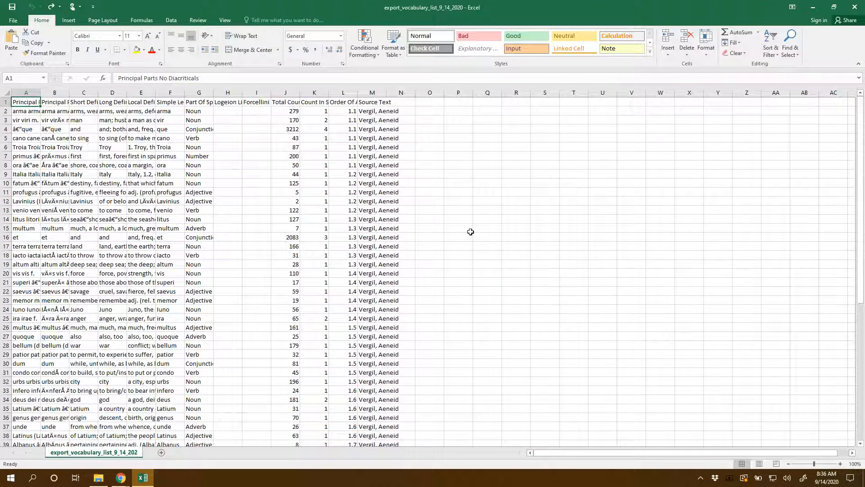
# Clear the contents of the Source Text column
pyautogui.click(369, 92)
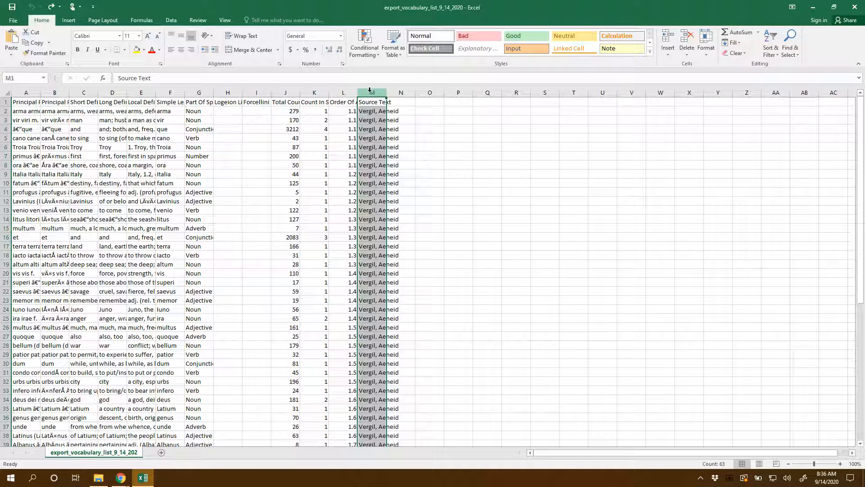
pyautogui.press('Delete')
pyautogui.click(430, 173)
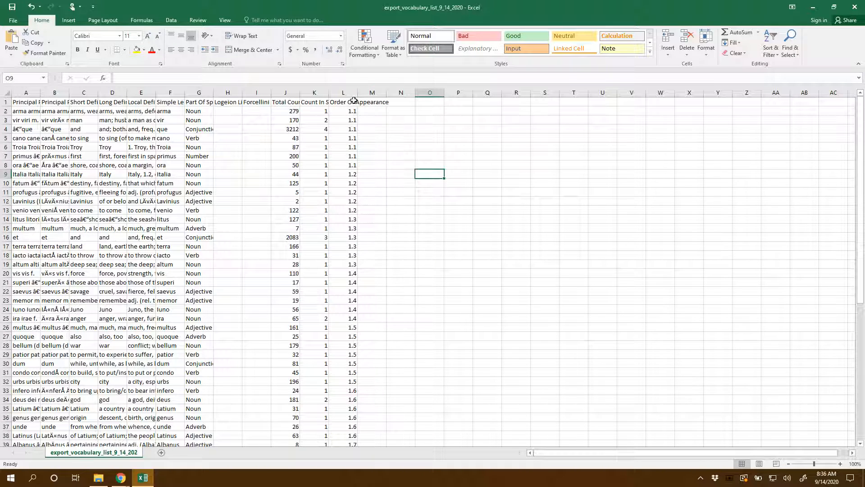
# Examine the Order Of Appearance values down to the end of the list and the group of words from line 1.1
pyautogui.scroll(-6, 360, 242)
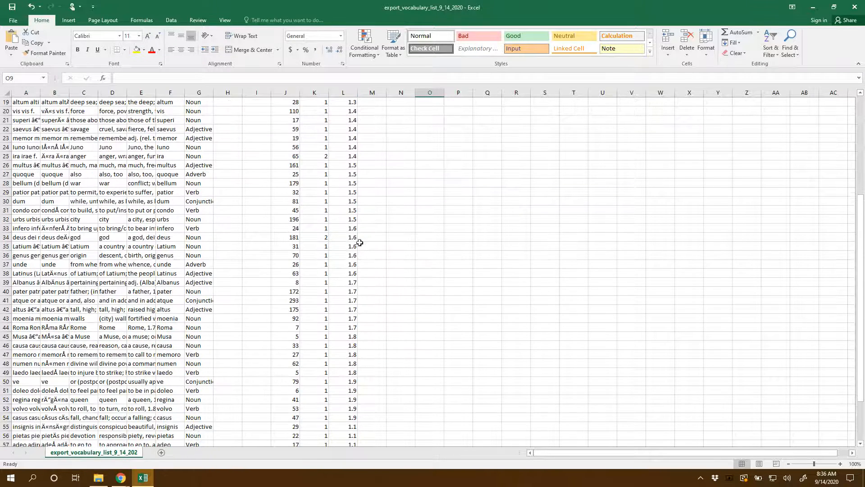
pyautogui.scroll(-7, 359, 242)
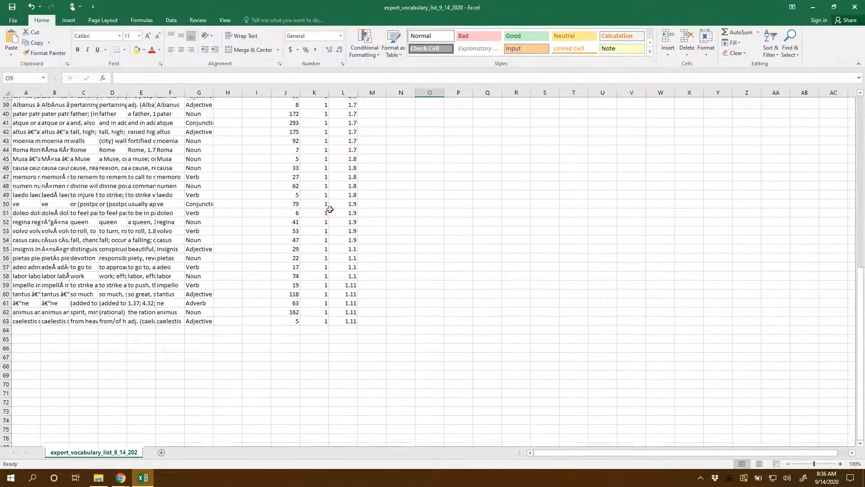
pyautogui.scroll(13, 330, 209)
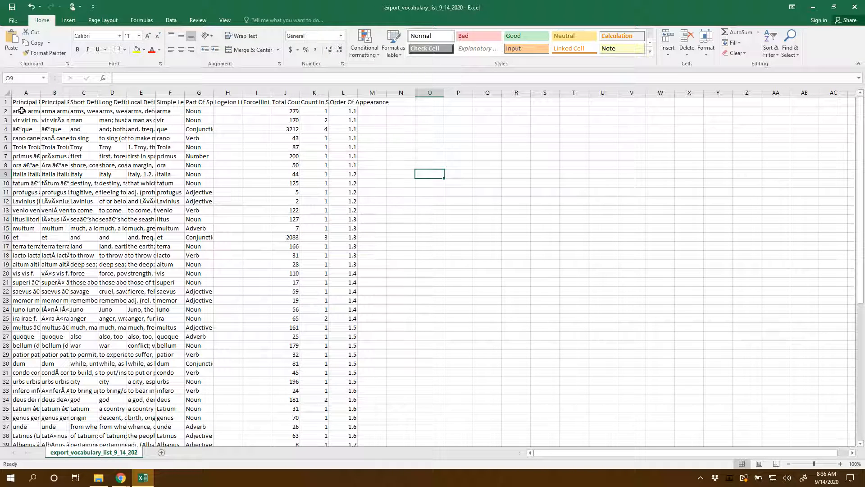
pyautogui.moveTo(22, 111); pyautogui.dragTo(330, 169)
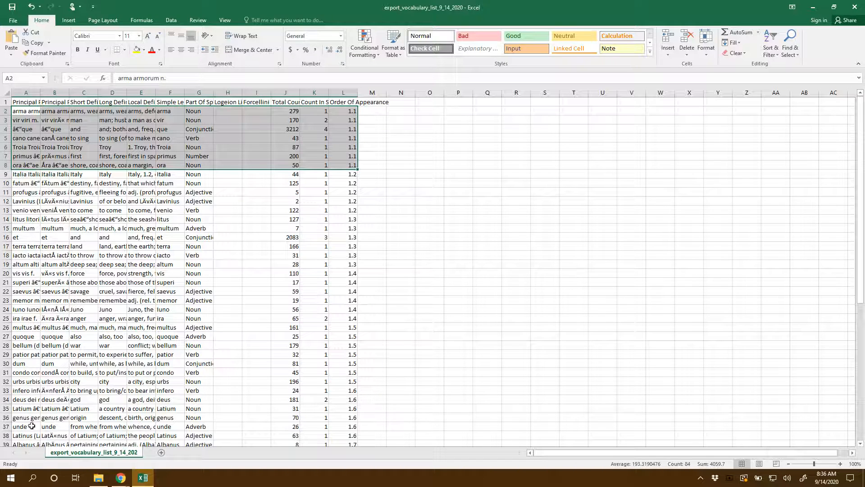
pyautogui.click(365, 129)
pyautogui.click(317, 112)
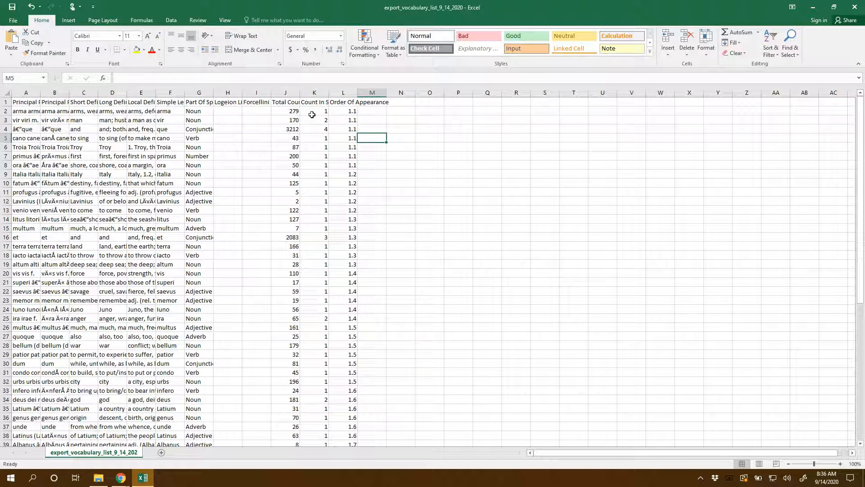
# Clear the contents of the Count In Selection column
pyautogui.click(320, 92)
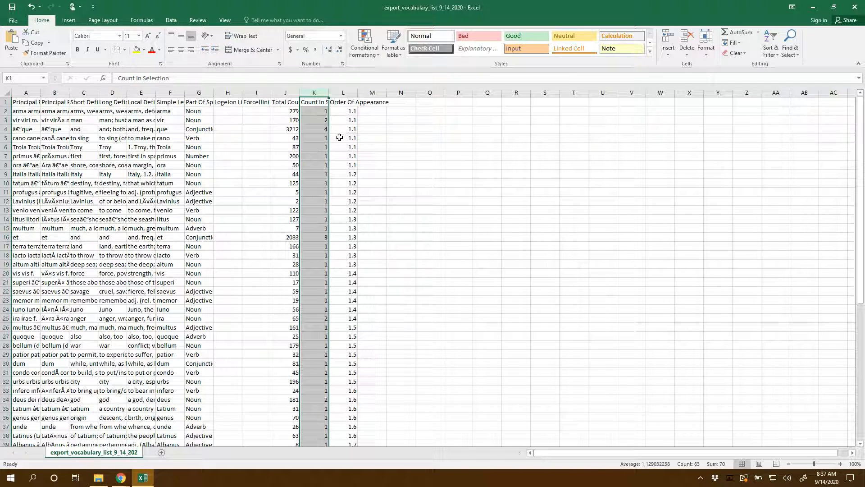
pyautogui.press('Delete')
pyautogui.click(433, 138)
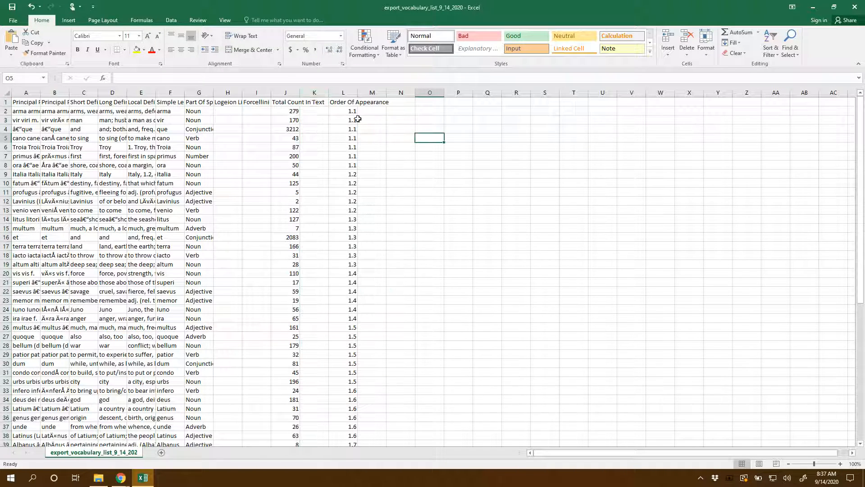
# Check the total count of the que entry in row 4 and clear the Total Count In Text column
pyautogui.click(287, 92)
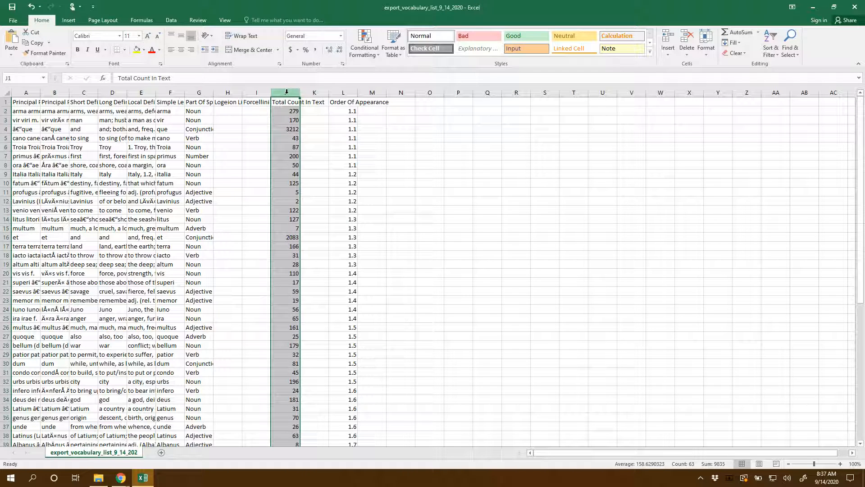
pyautogui.click(288, 129)
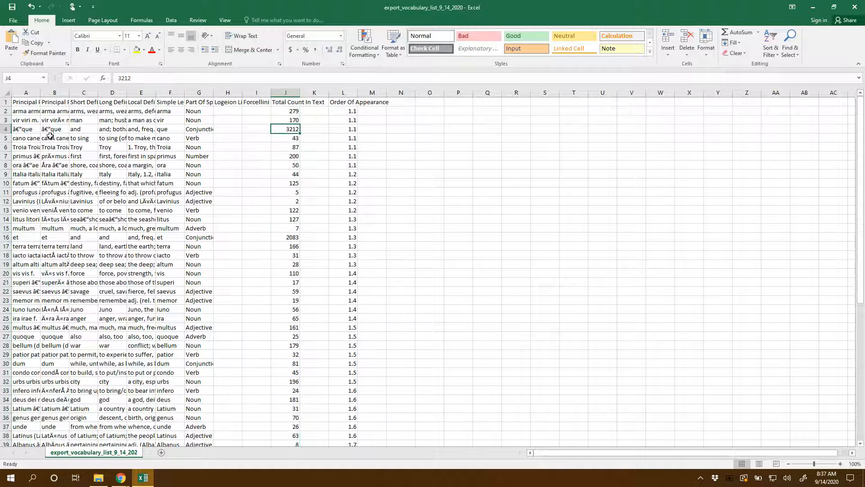
pyautogui.click(37, 129)
pyautogui.click(296, 129)
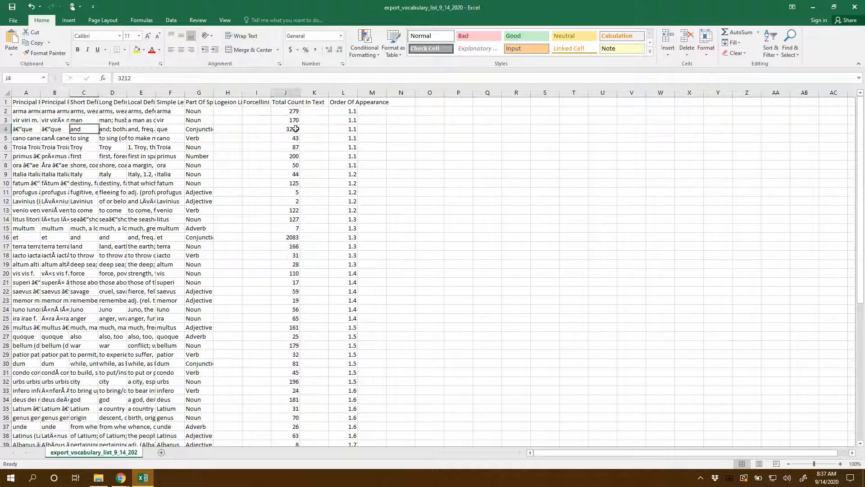
pyautogui.click(286, 92)
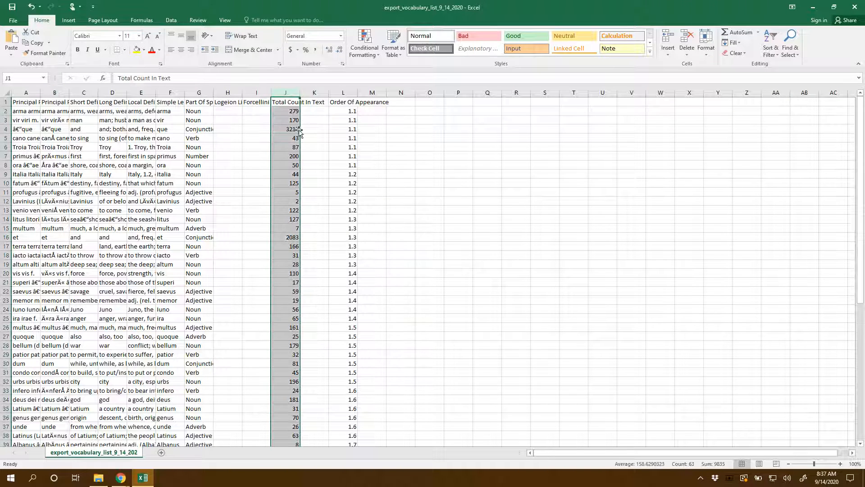
pyautogui.press('Delete')
pyautogui.click(314, 130)
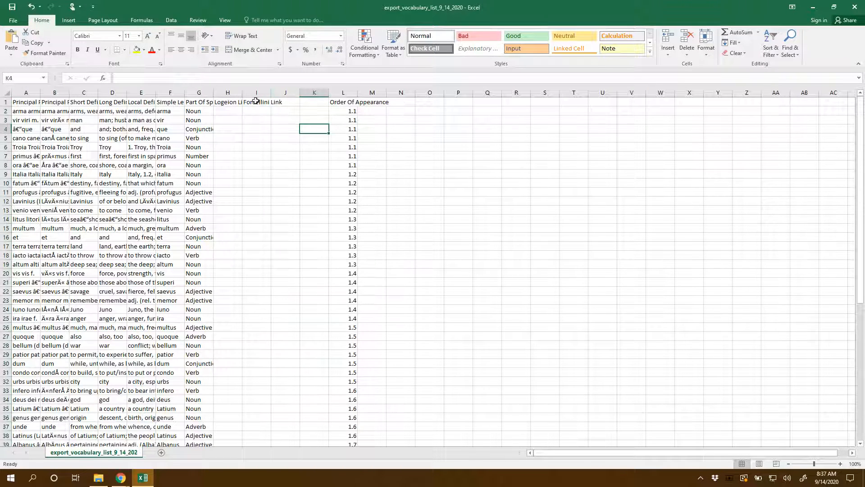
# Clear the contents of the Logeion Link and Forcellini Link columns
pyautogui.click(257, 92)
pyautogui.moveTo(227, 92); pyautogui.dragTo(257, 92)
pyautogui.press('Delete')
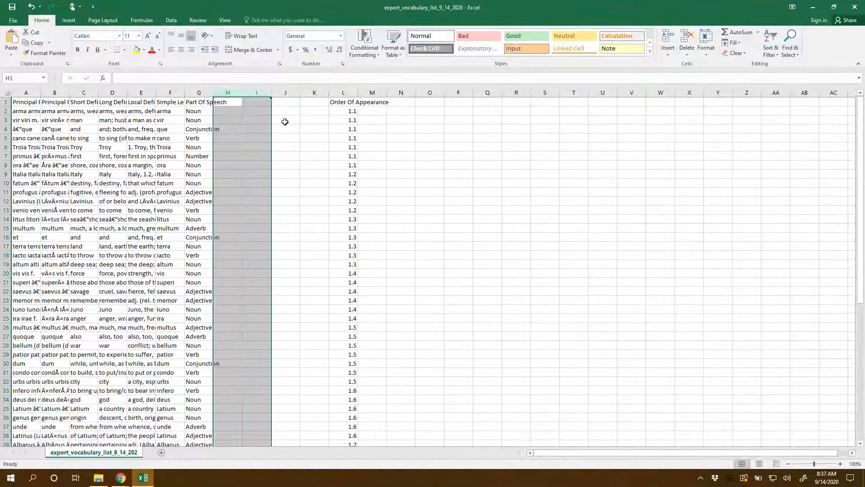
pyautogui.click(266, 138)
# Auto-fit the widths of the Part Of Speech and Simple Lemma columns
pyautogui.doubleClick(213, 92)
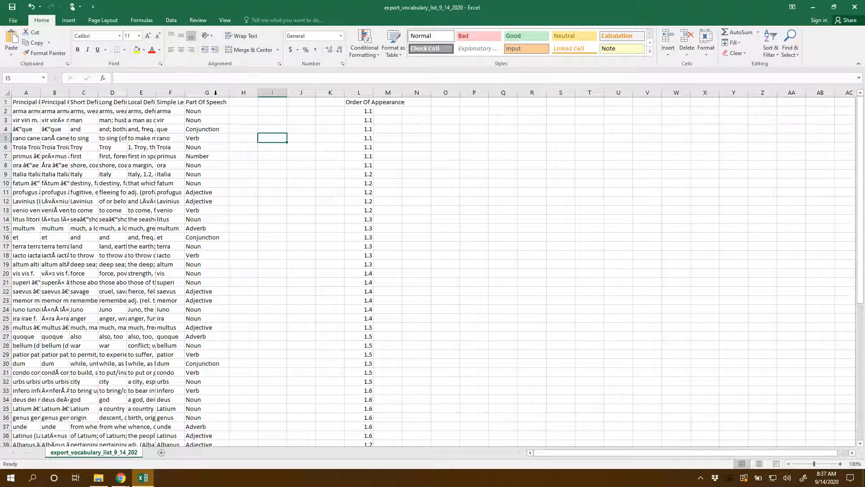
pyautogui.click(365, 92)
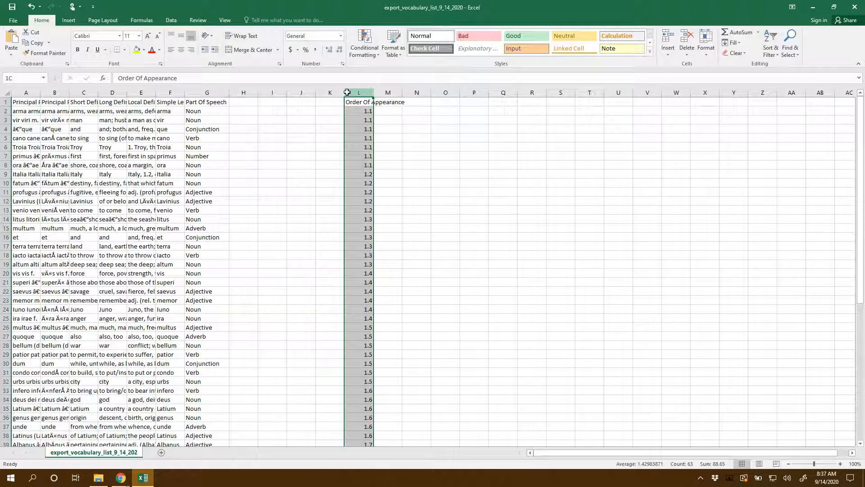
pyautogui.moveTo(347, 91)
pyautogui.mouseDown()
pyautogui.moveTo(256, 92)
pyautogui.moveTo(356, 92)
pyautogui.mouseUp()
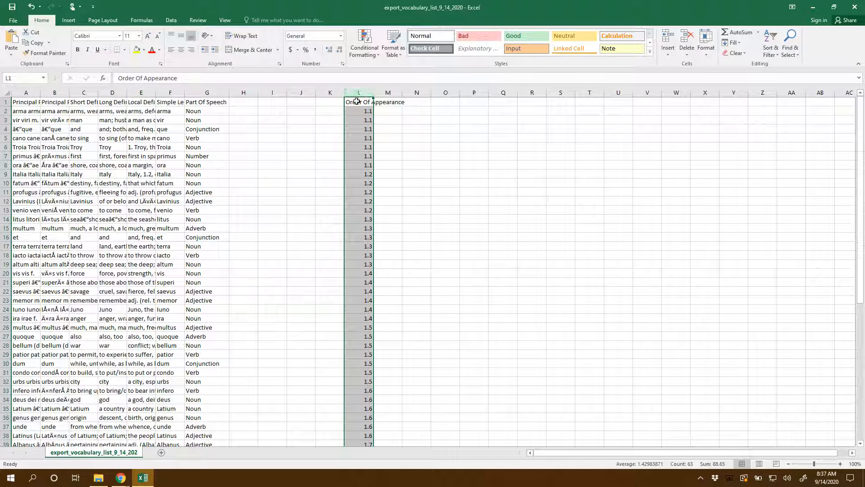
pyautogui.click(301, 120)
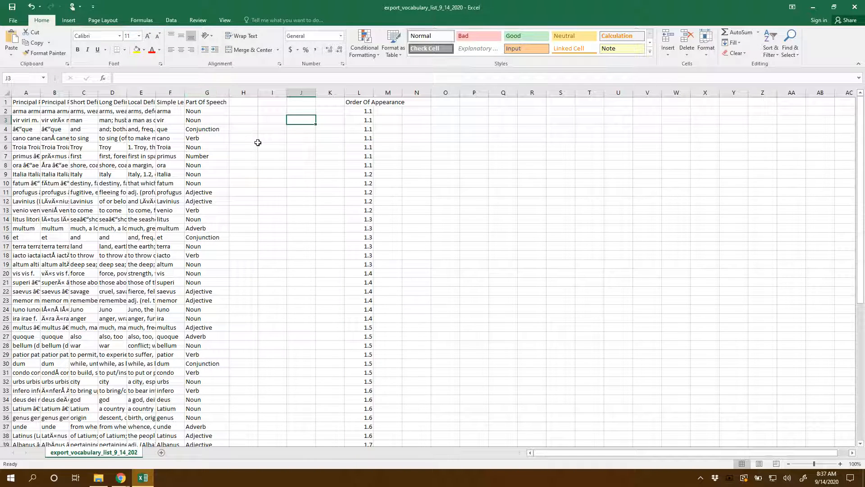
pyautogui.click(217, 93)
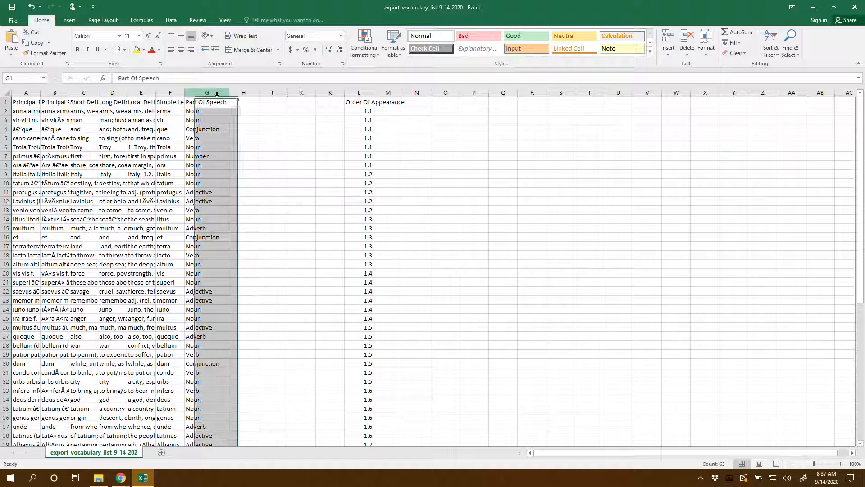
pyautogui.rightClick(219, 94)
pyautogui.press('Escape')
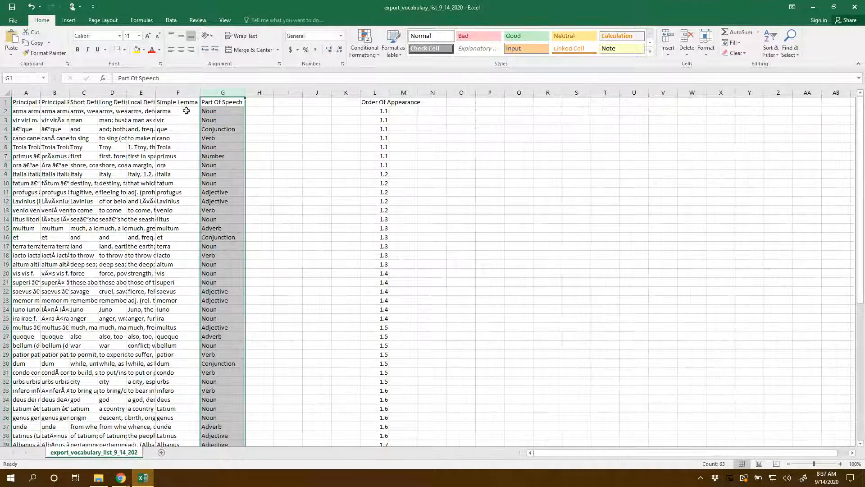
# Auto-fit the Local Definition column and review it alongside the Short Definition and Long Definition columns
pyautogui.doubleClick(155, 93)
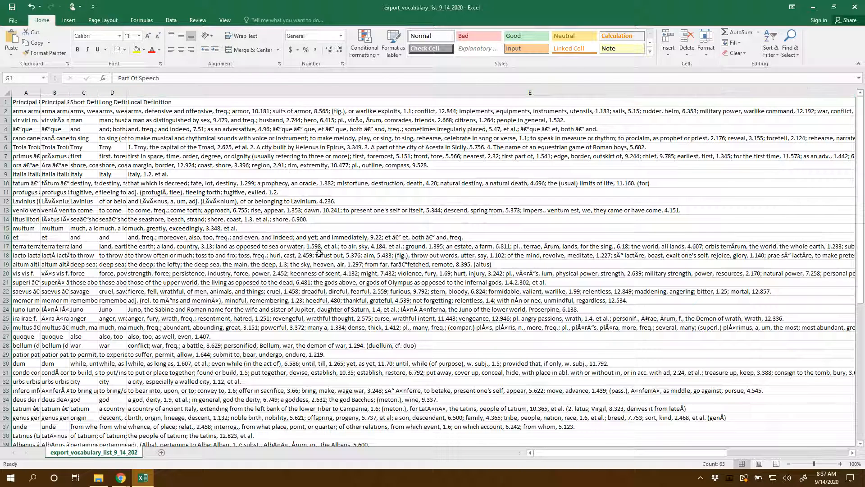
pyautogui.click(108, 102)
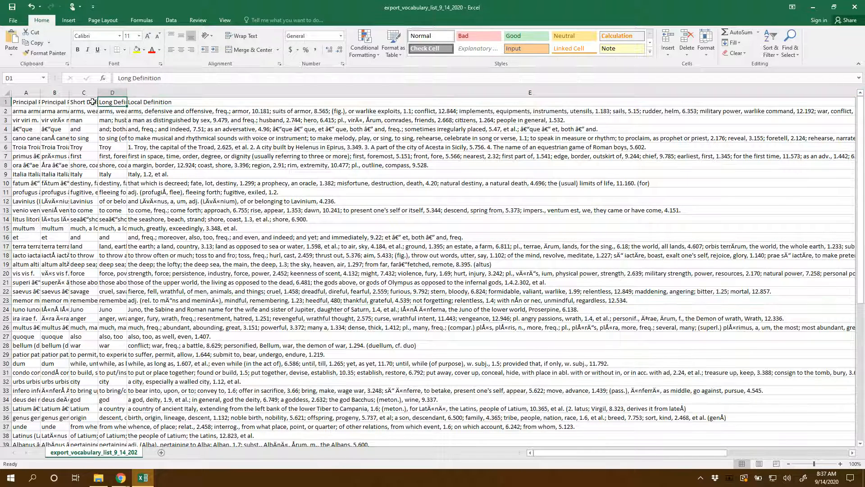
pyautogui.click(91, 102)
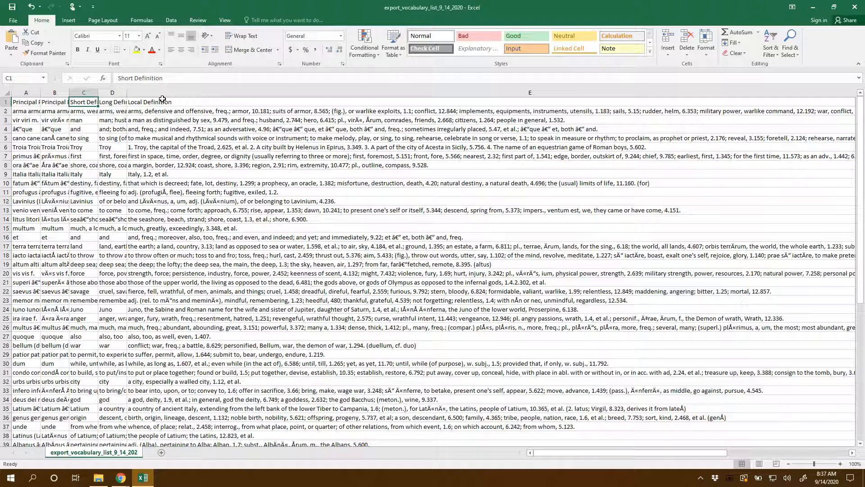
pyautogui.click(156, 94)
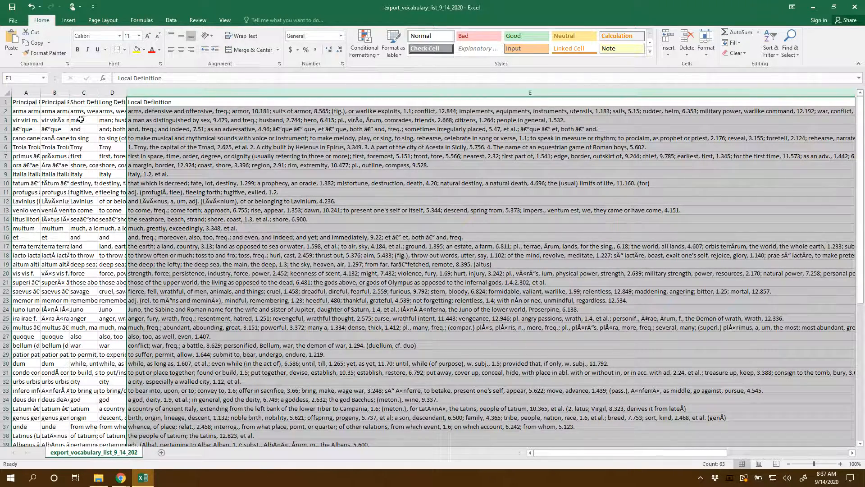
pyautogui.click(161, 120)
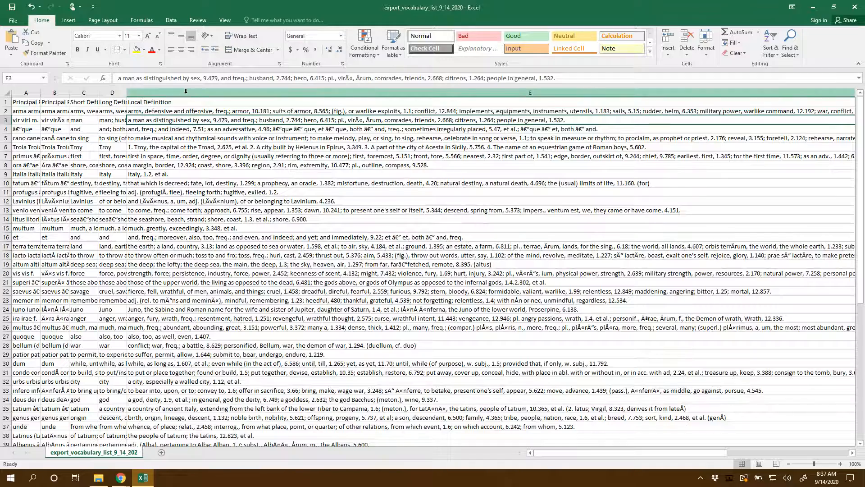
pyautogui.click(226, 92)
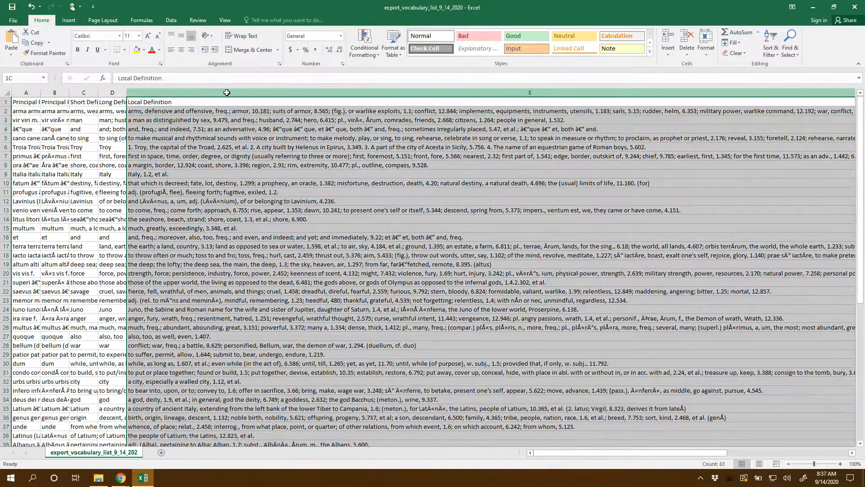
# Auto-fit the widths of the Long Definition and Short Definition columns
pyautogui.doubleClick(128, 93)
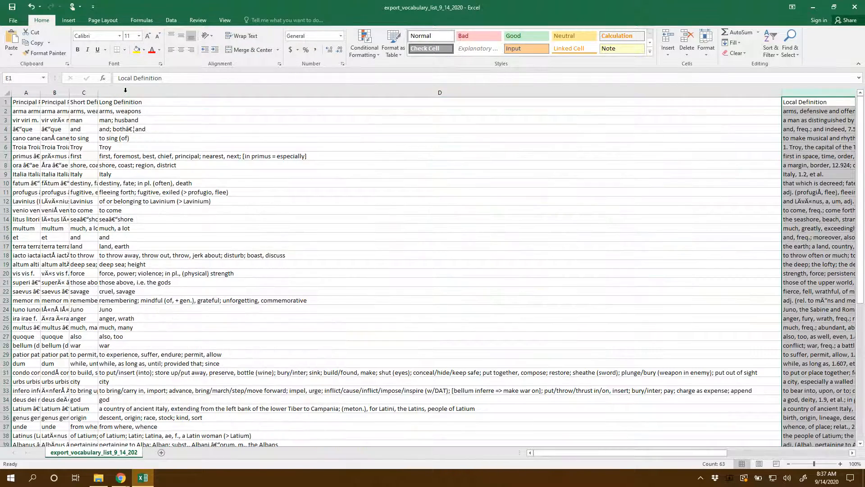
pyautogui.doubleClick(101, 93)
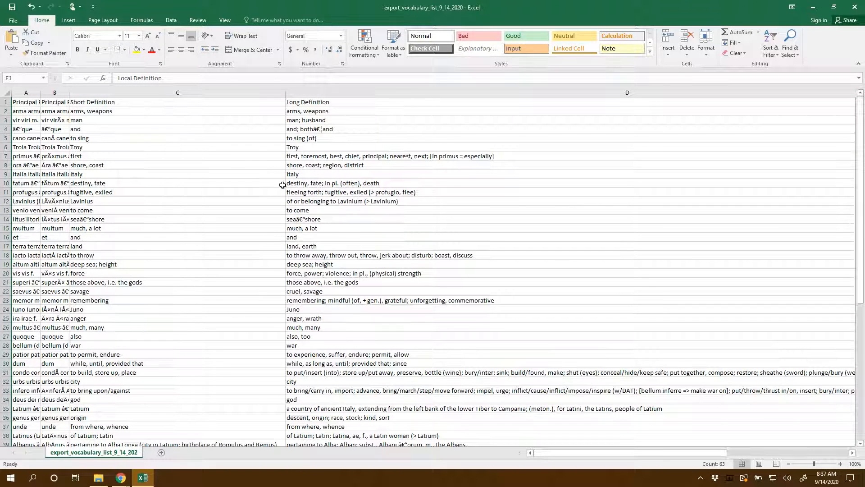
# Clear the contents of the Long Definition column and narrow the emptied column D
pyautogui.click(329, 91)
pyautogui.press('Delete')
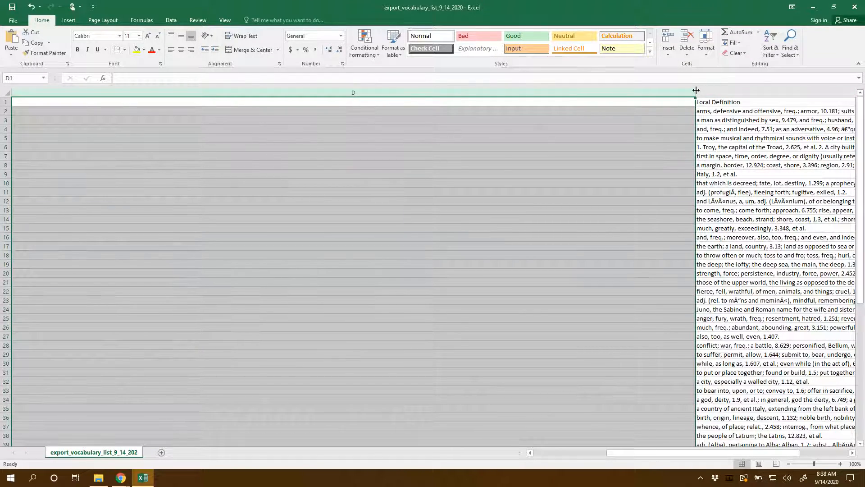
pyautogui.moveTo(696, 90); pyautogui.dragTo(65, 134)
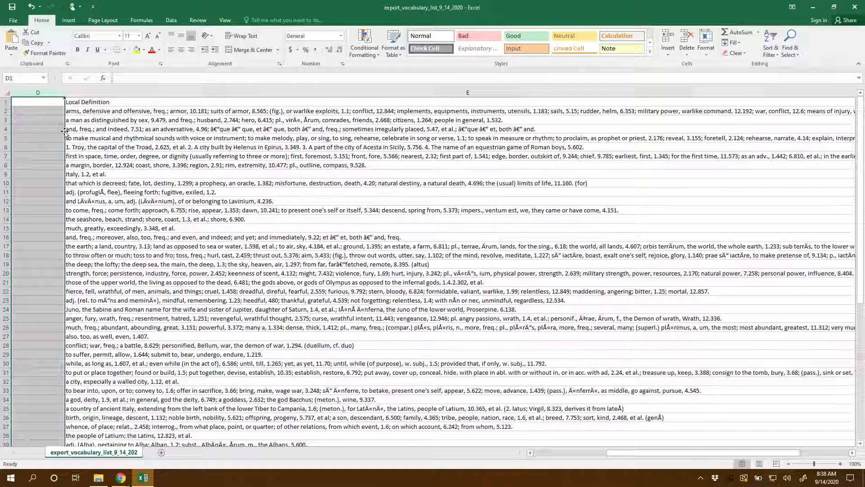
pyautogui.click(169, 216)
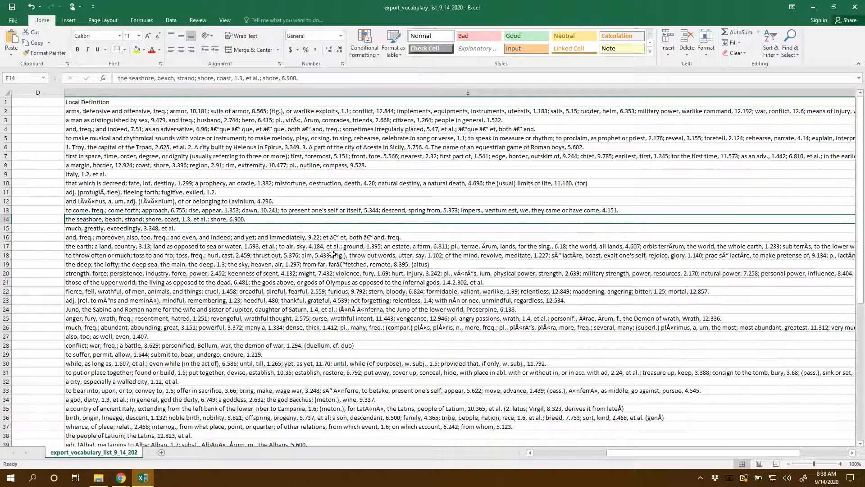
# Compare the Short Definition entries with the Local Definition entries, starting with the arma row
pyautogui.press('Left')
pyautogui.press('Left')
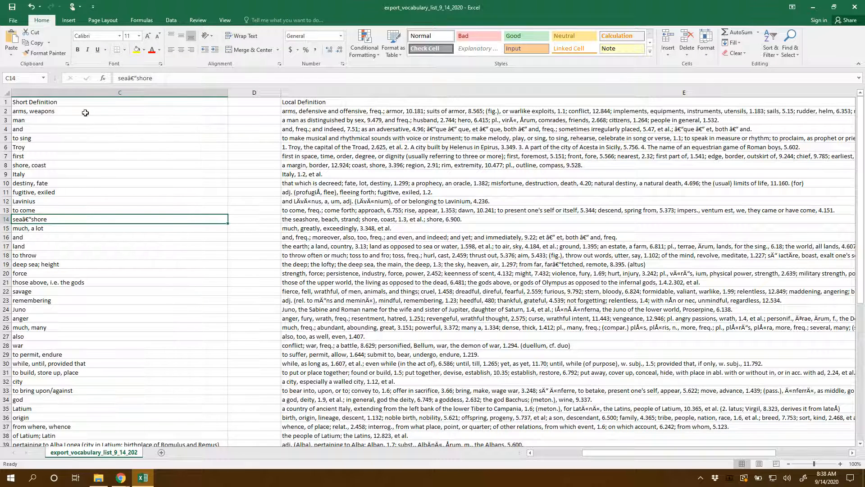
pyautogui.click(120, 110)
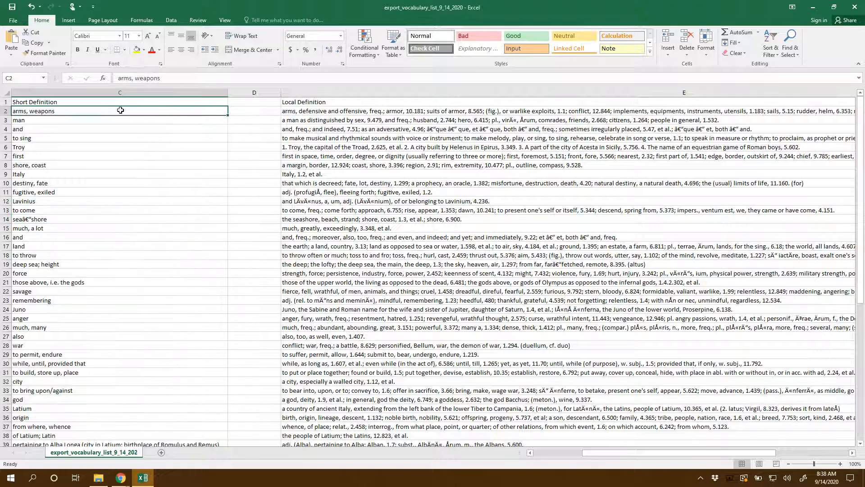
pyautogui.click(343, 111)
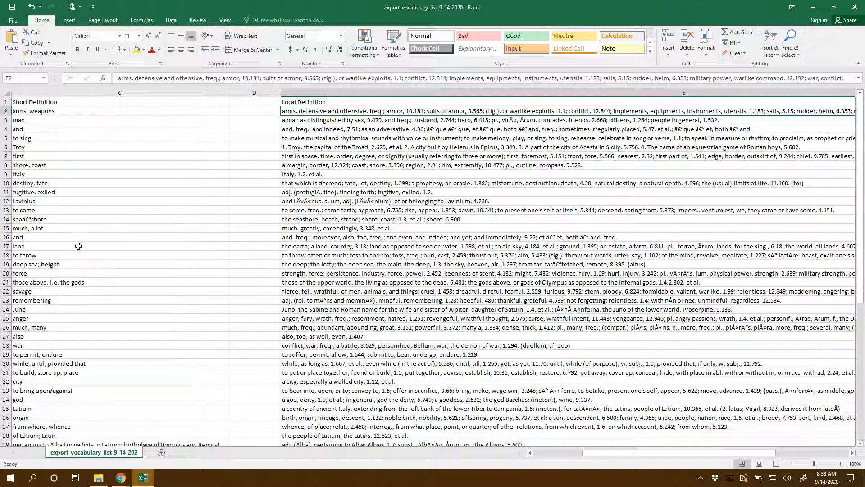
pyautogui.click(349, 93)
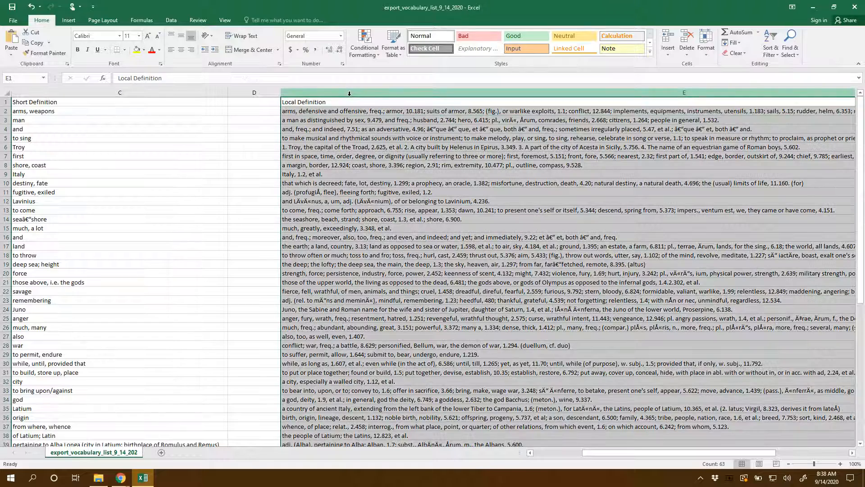
pyautogui.click(97, 219)
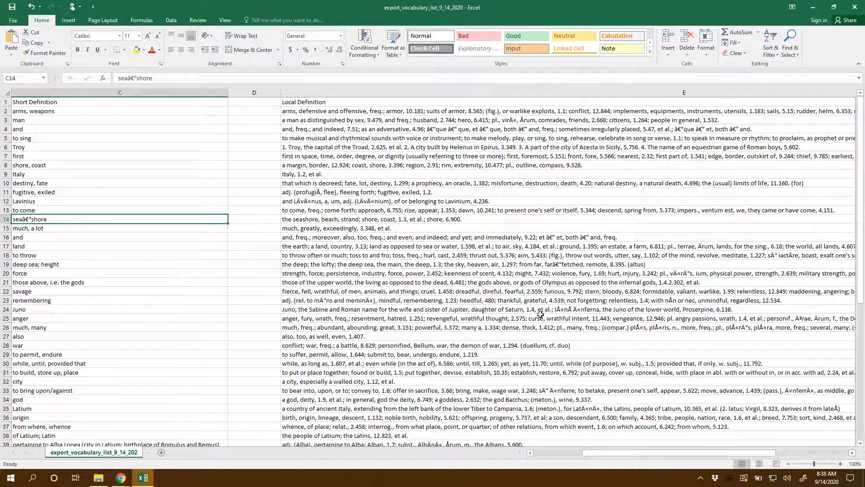
# Format the Local Definition column as Text with wrapped text
pyautogui.click(388, 91)
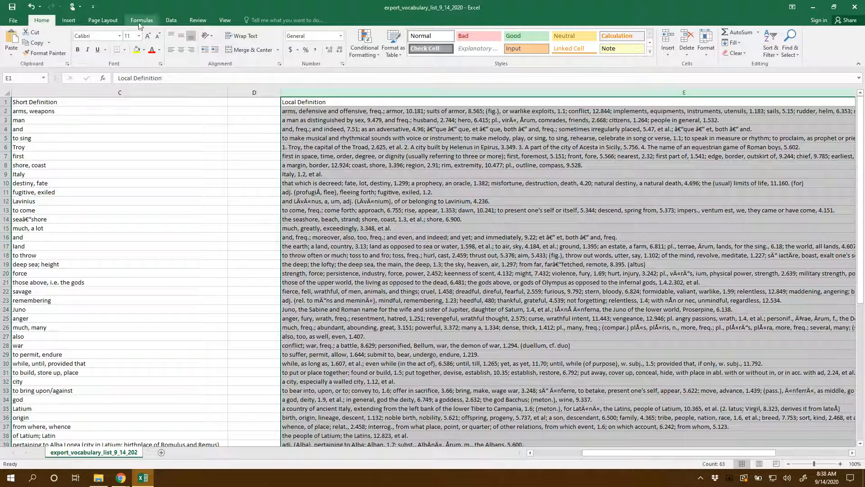
pyautogui.rightClick(466, 218)
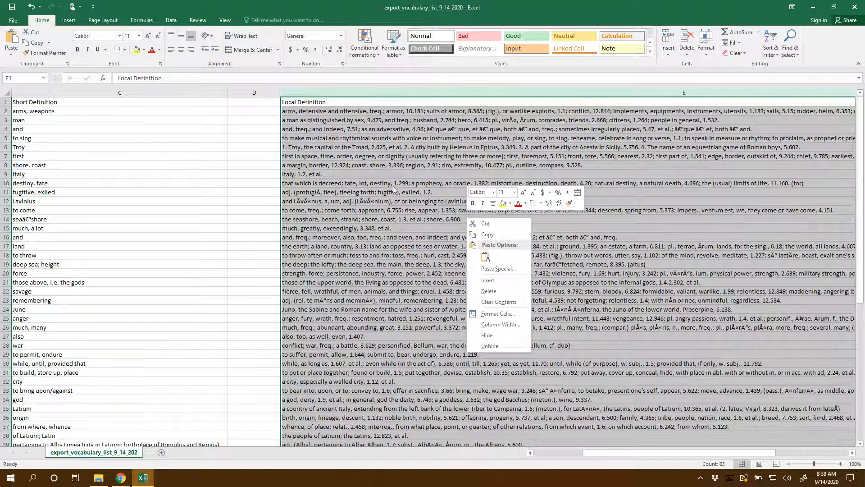
pyautogui.click(104, 21)
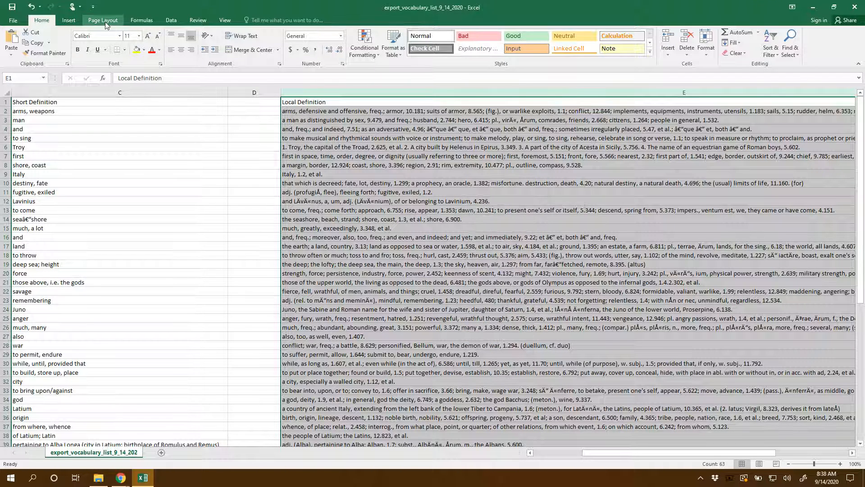
pyautogui.click(61, 21)
pyautogui.click(41, 20)
pyautogui.rightClick(446, 150)
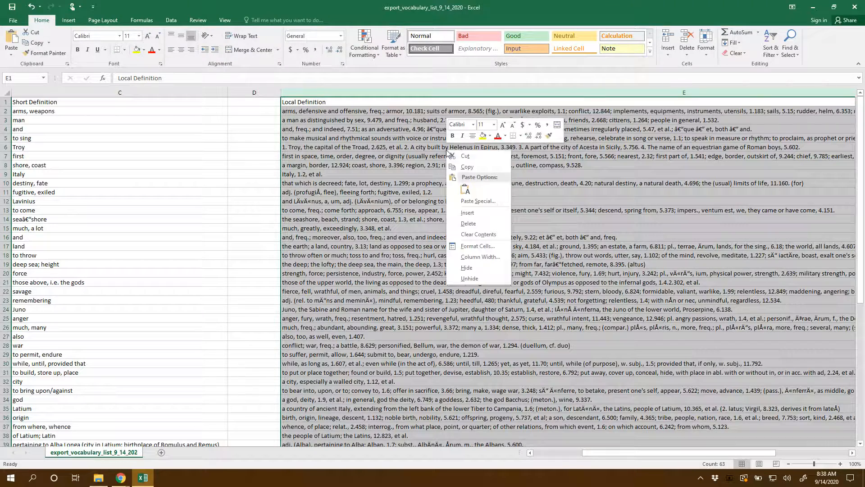
pyautogui.click(478, 246)
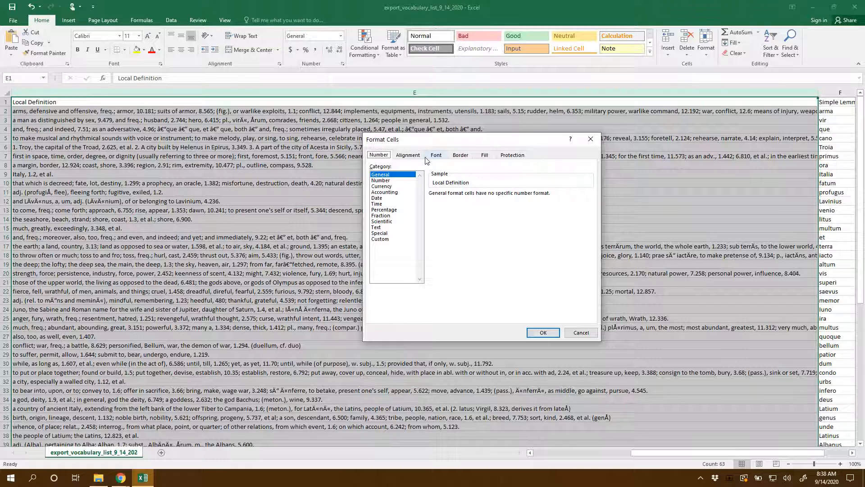
pyautogui.click(382, 228)
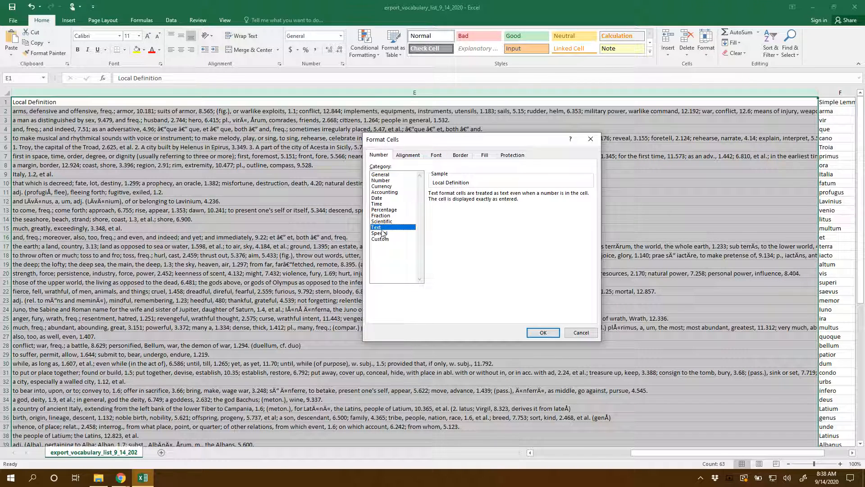
pyautogui.click(408, 155)
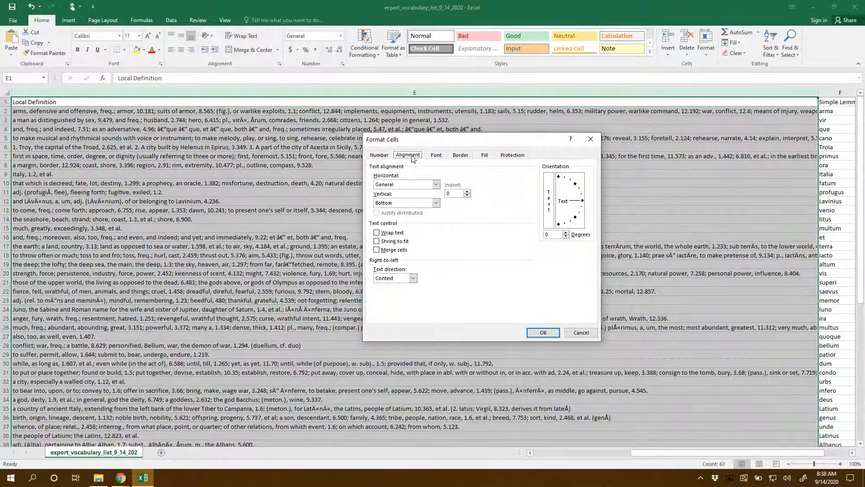
pyautogui.click(388, 233)
pyautogui.click(543, 332)
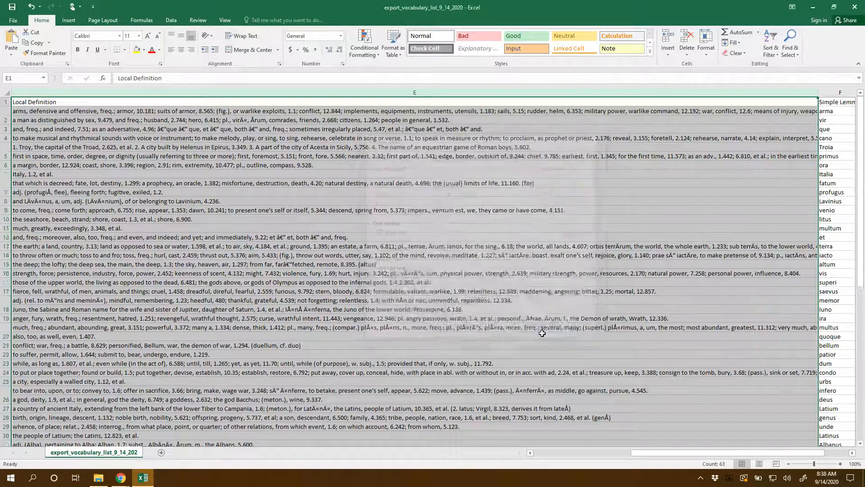
# Narrow the Local Definition column to roughly a quarter of its width and inspect its entries for Italia and cano
pyautogui.moveTo(693, 454); pyautogui.dragTo(549, 455)
pyautogui.moveTo(643, 453); pyautogui.dragTo(734, 401)
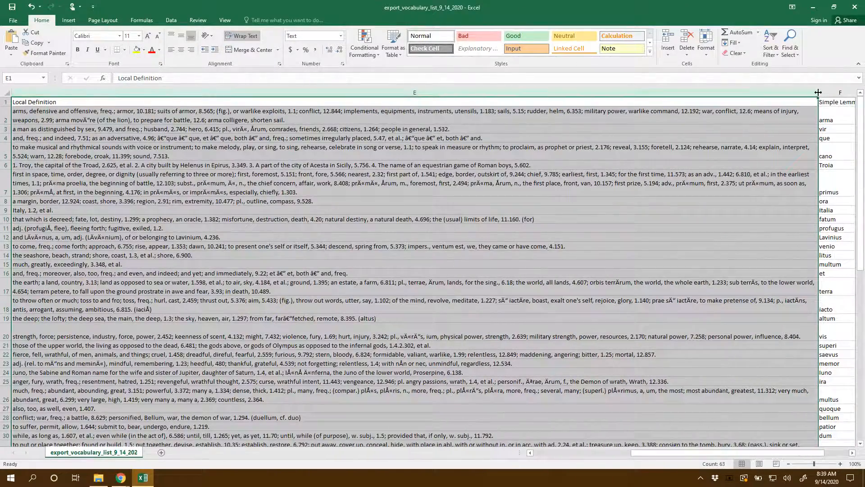
pyautogui.moveTo(818, 92); pyautogui.dragTo(238, 118)
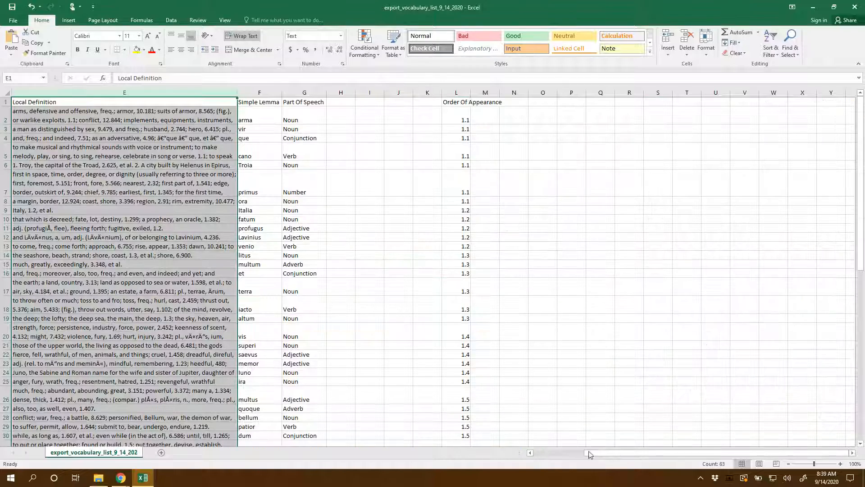
pyautogui.moveTo(589, 454); pyautogui.dragTo(523, 455)
pyautogui.click(384, 212)
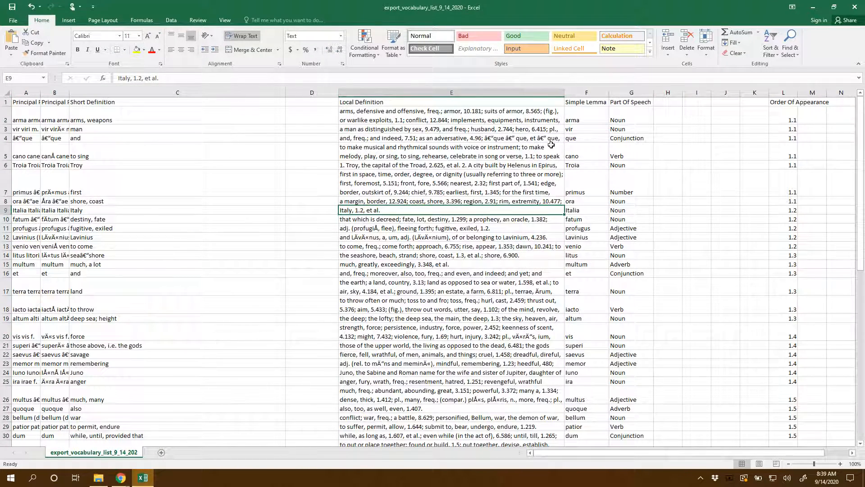
pyautogui.click(370, 155)
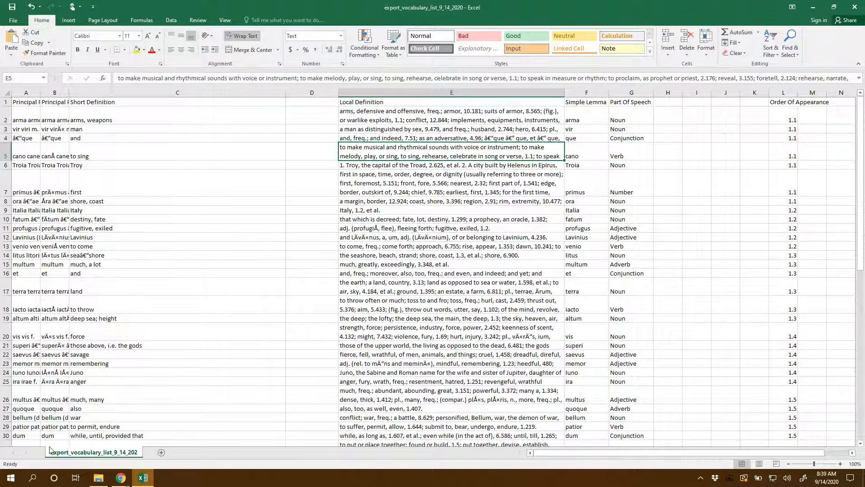
# Clear the contents of the Local Definition and Simple Lemma columns, keeping Short Definition
pyautogui.click(141, 93)
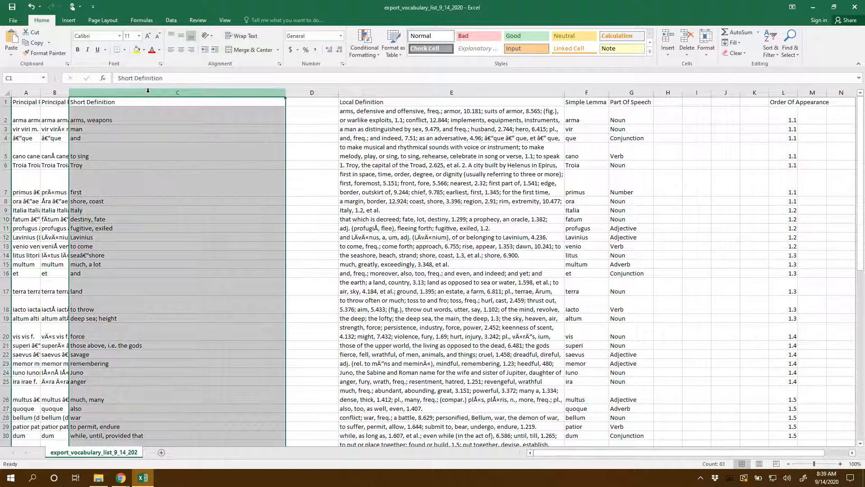
pyautogui.click(452, 93)
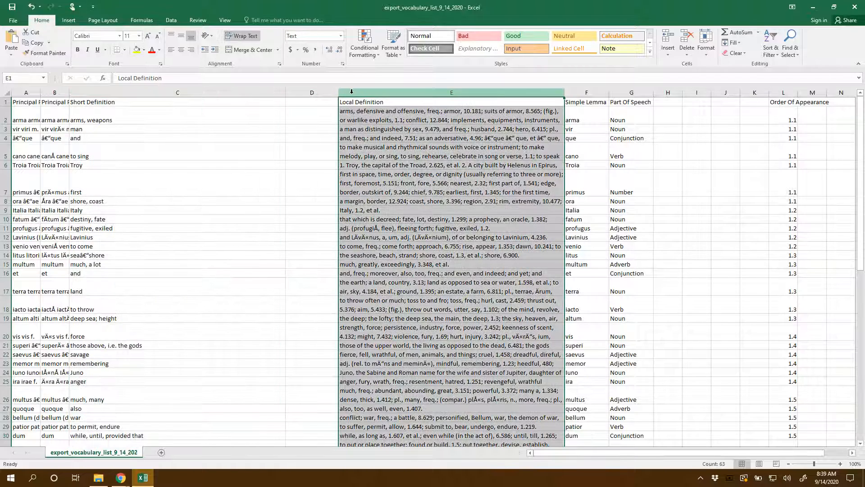
pyautogui.press('Delete')
pyautogui.click(587, 136)
pyautogui.click(587, 93)
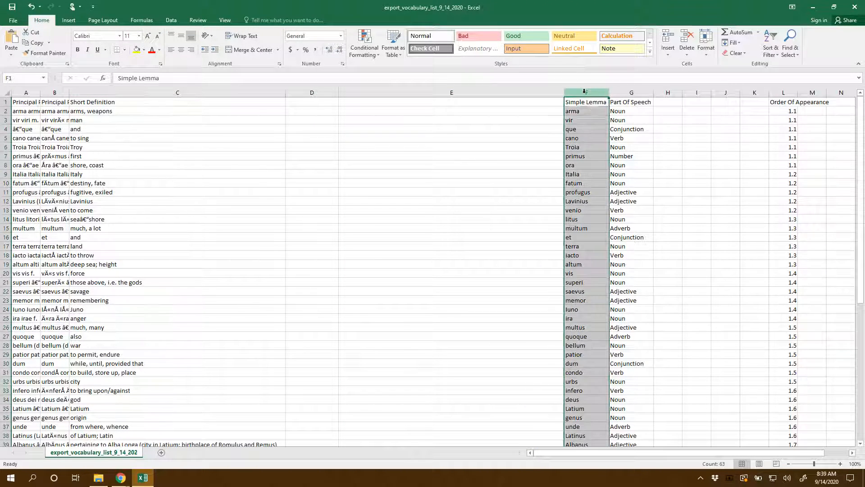
pyautogui.press('Delete')
pyautogui.click(373, 130)
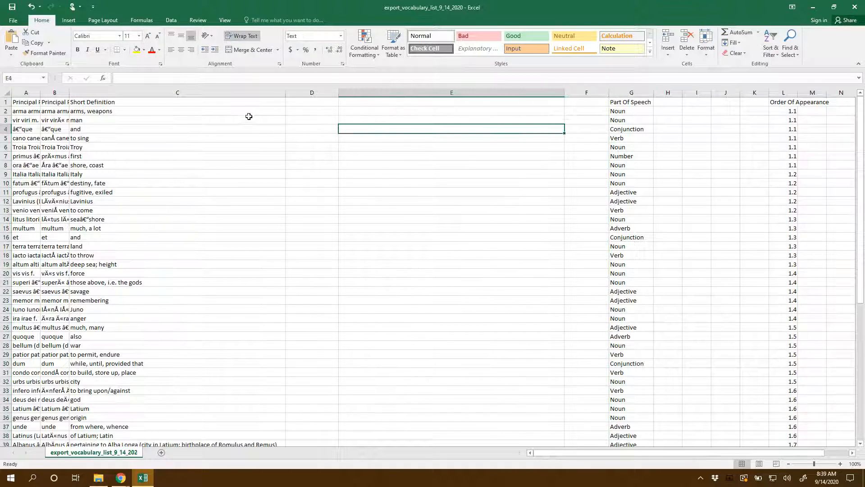
# Auto-fit the widths of the Principal Parts and Principal Parts No Diacriticals columns
pyautogui.click(120, 101)
pyautogui.click(54, 100)
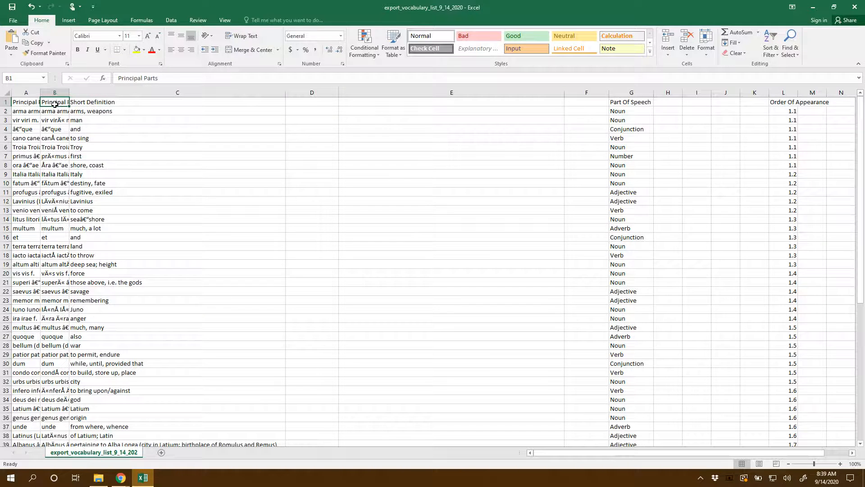
pyautogui.click(28, 93)
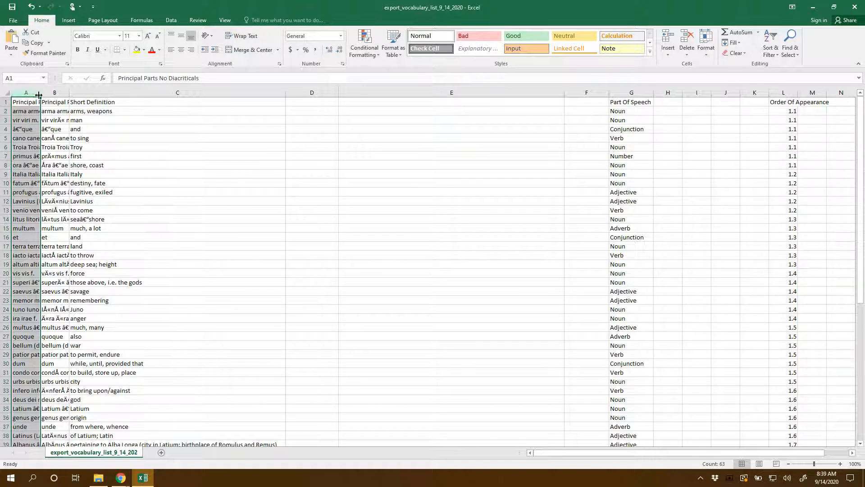
pyautogui.click(56, 93)
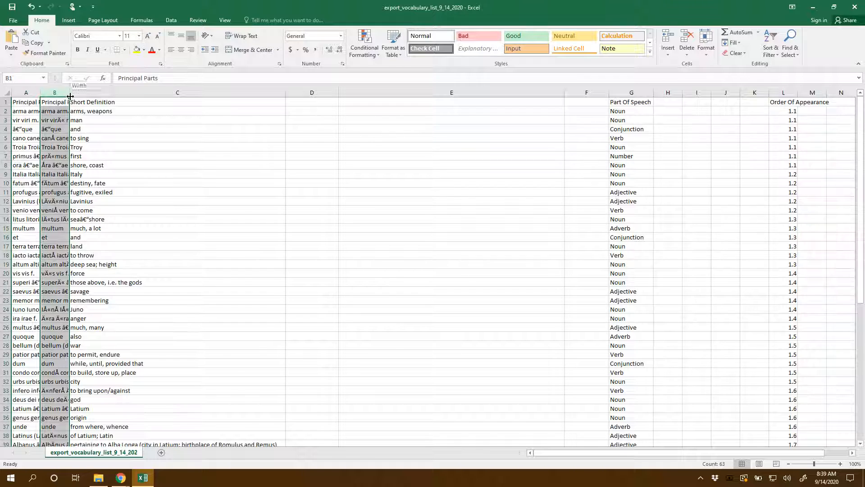
pyautogui.doubleClick(69, 93)
pyautogui.doubleClick(41, 93)
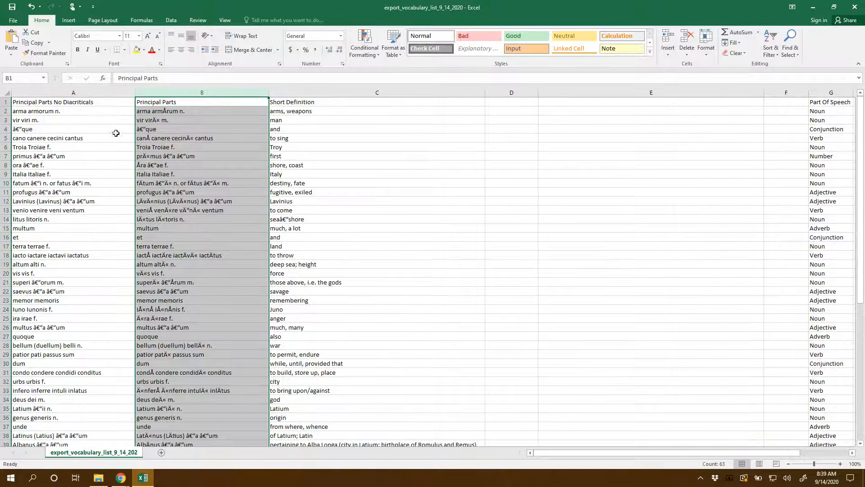
# Clear the contents of the Principal Parts column and narrow the emptied column B
pyautogui.click(176, 148)
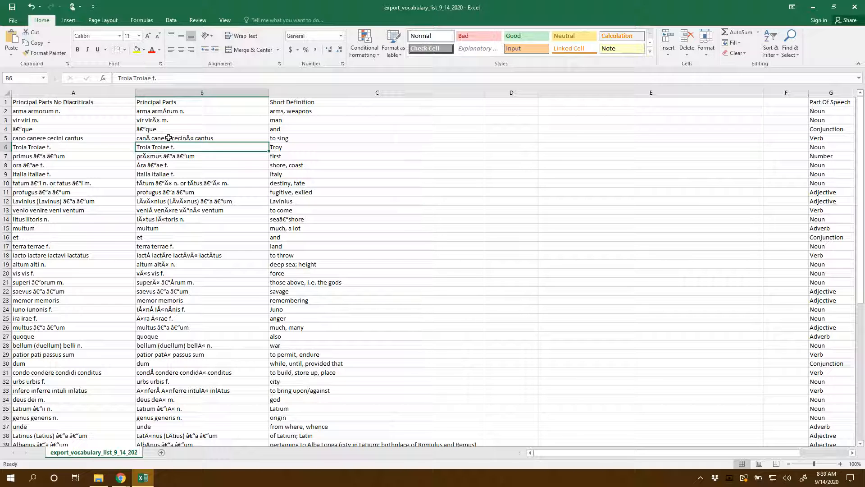
pyautogui.click(180, 266)
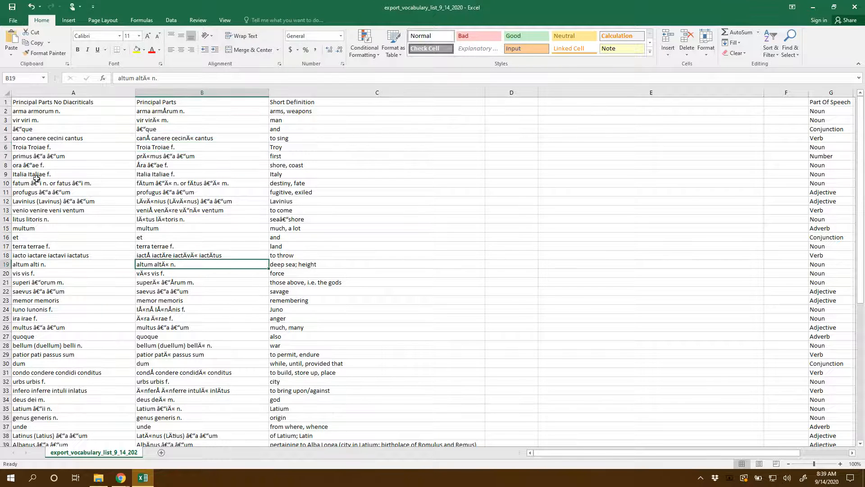
pyautogui.click(216, 88)
pyautogui.press('Delete')
pyautogui.click(253, 147)
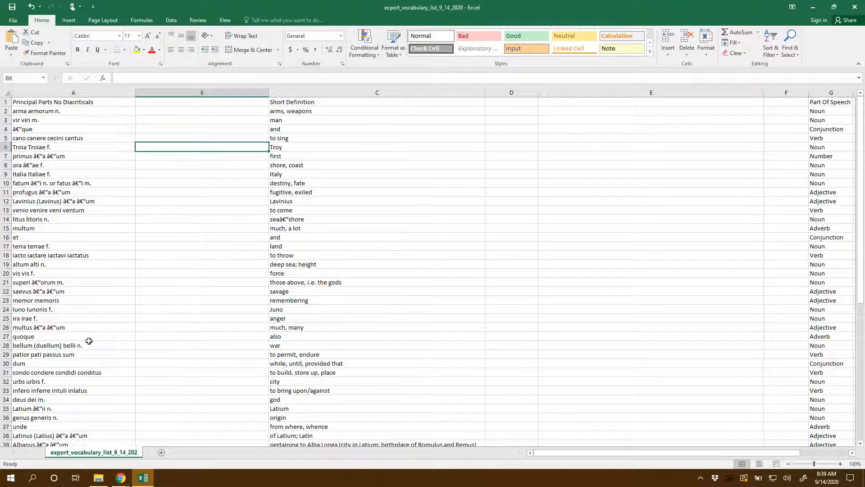
pyautogui.click(41, 328)
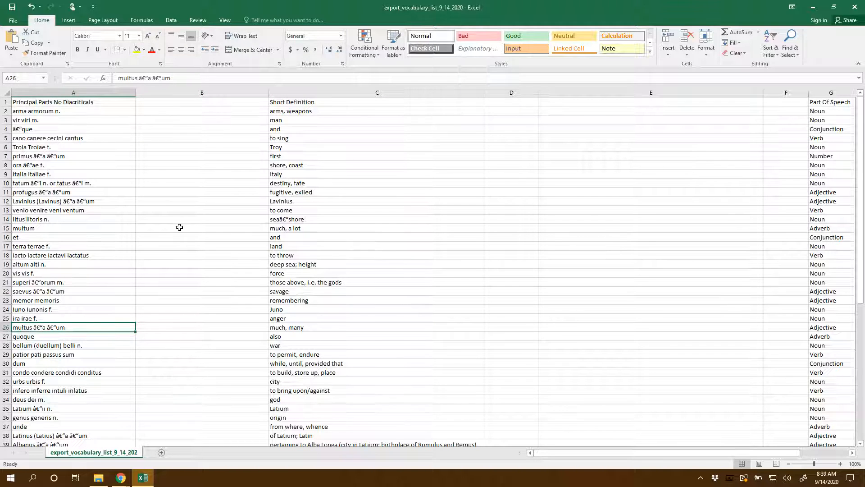
pyautogui.moveTo(266, 92); pyautogui.dragTo(181, 93)
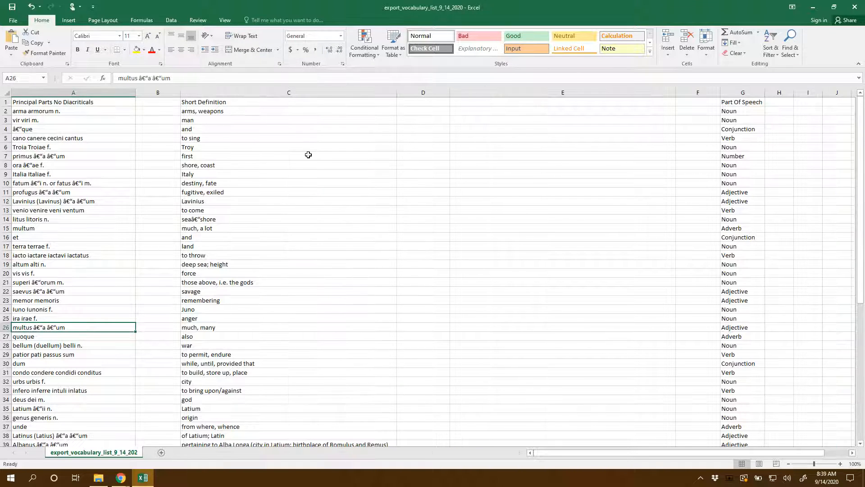
pyautogui.click(68, 202)
pyautogui.hotkey('ctrl', 'space')
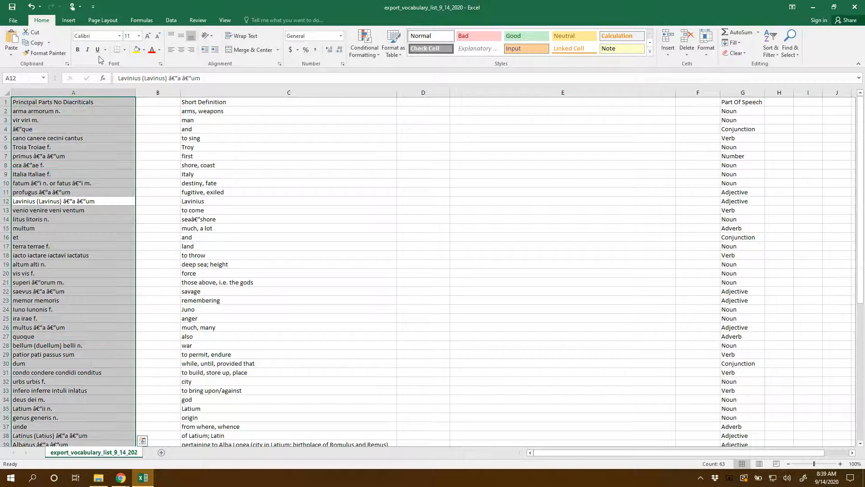
pyautogui.click(120, 37)
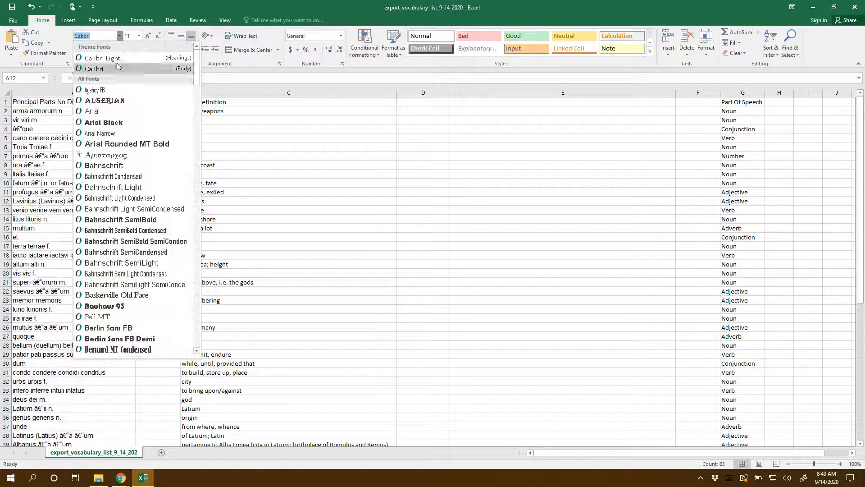
pyautogui.scroll(-8, 156, 230)
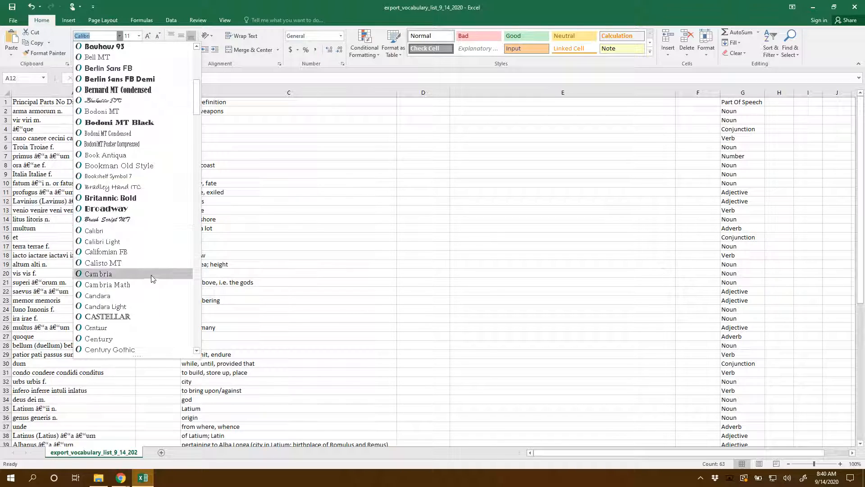
pyautogui.scroll(-10, 140, 288)
pyautogui.scroll(-20, 138, 279)
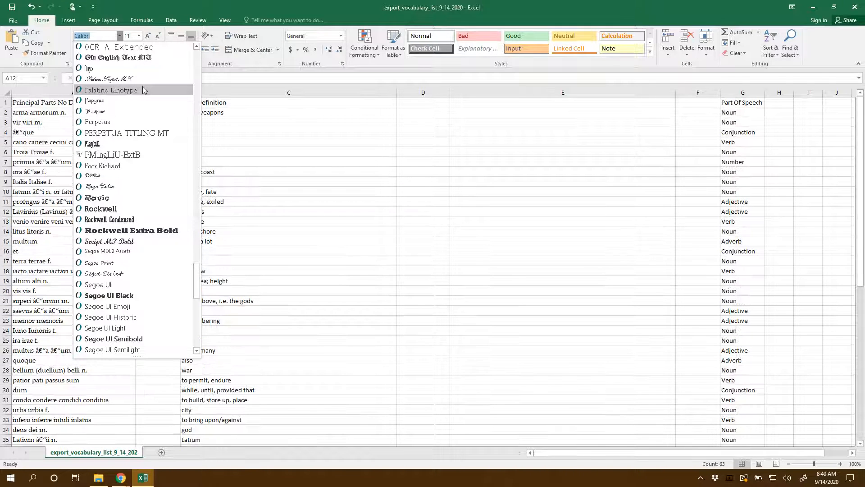
pyautogui.click(253, 162)
pyautogui.click(103, 246)
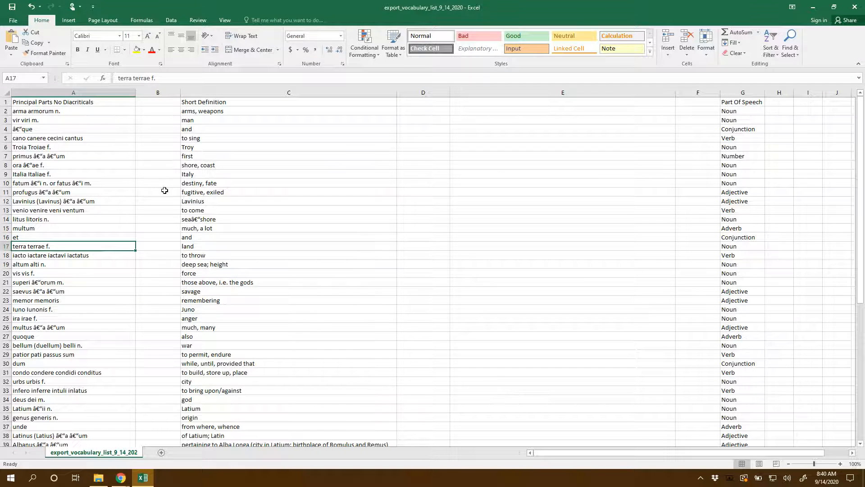
pyautogui.scroll(-15, 262, 323)
pyautogui.scroll(12, 257, 319)
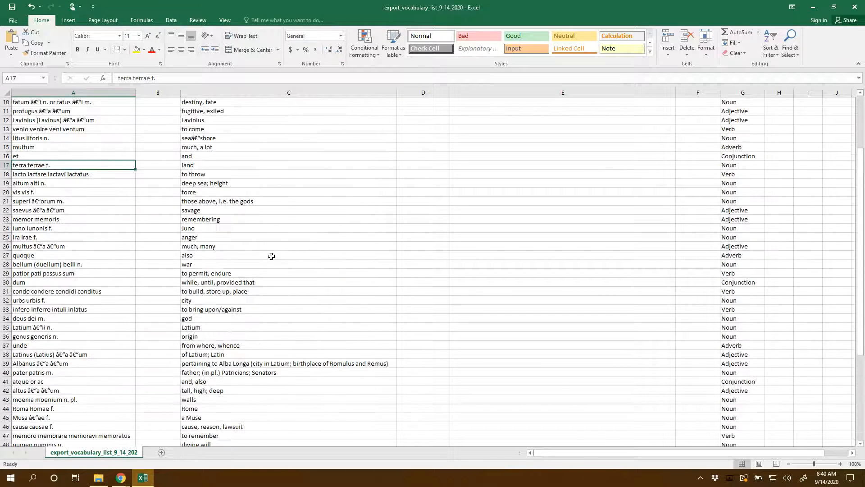
pyautogui.scroll(3, 271, 256)
# Switch to the Bridge Vocab Demo spreadsheet in Google Sheets and open the file import
pyautogui.moveTo(120, 478)
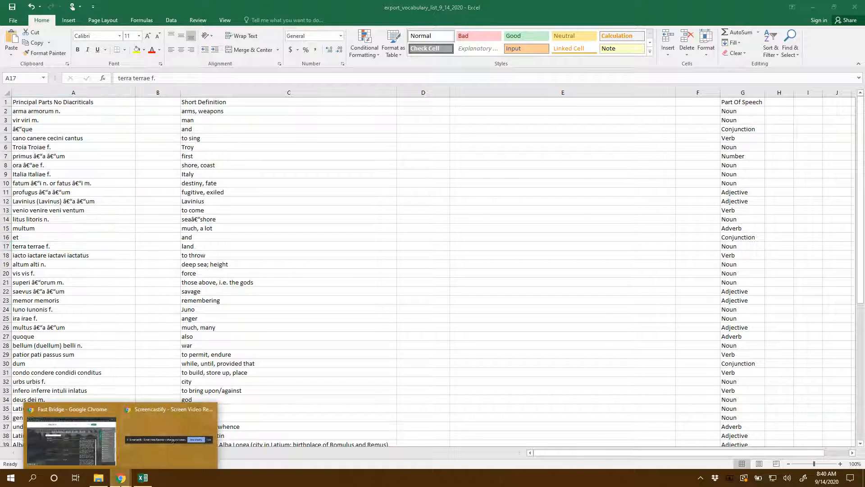
pyautogui.click(61, 445)
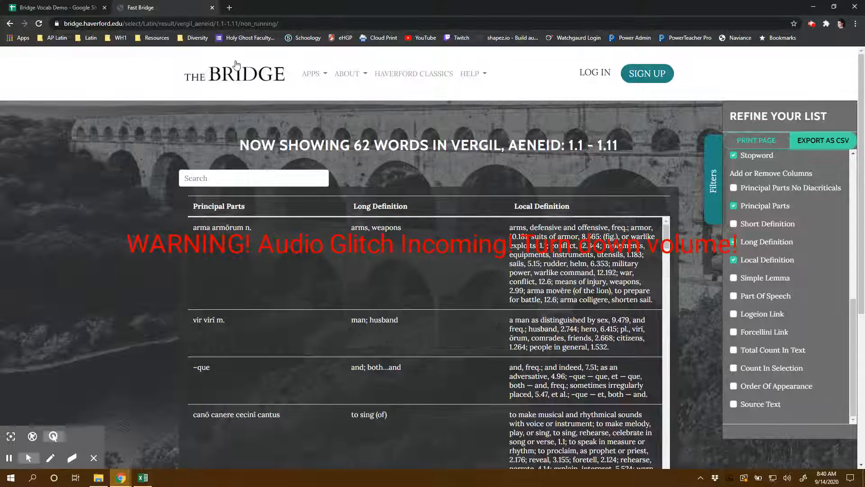
pyautogui.click(50, 7)
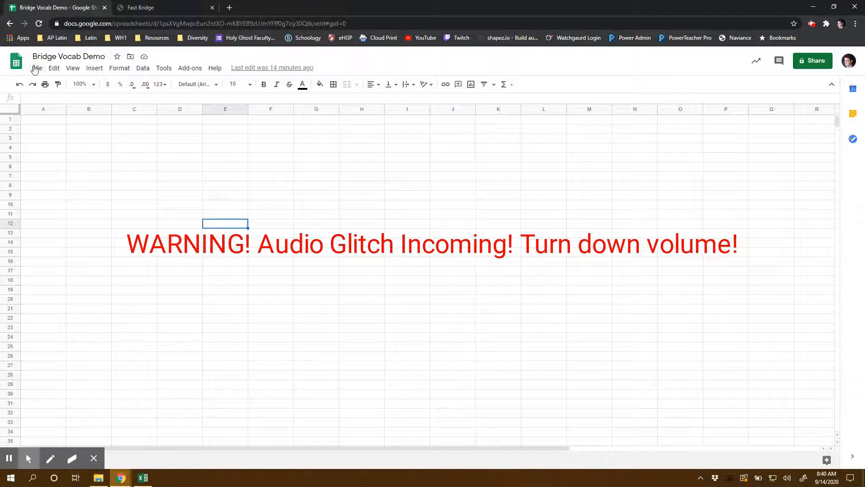
pyautogui.click(35, 70)
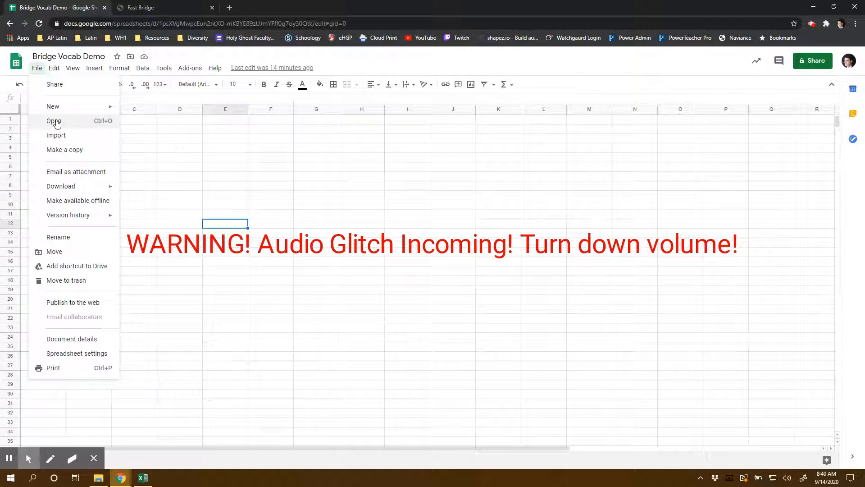
pyautogui.click(57, 134)
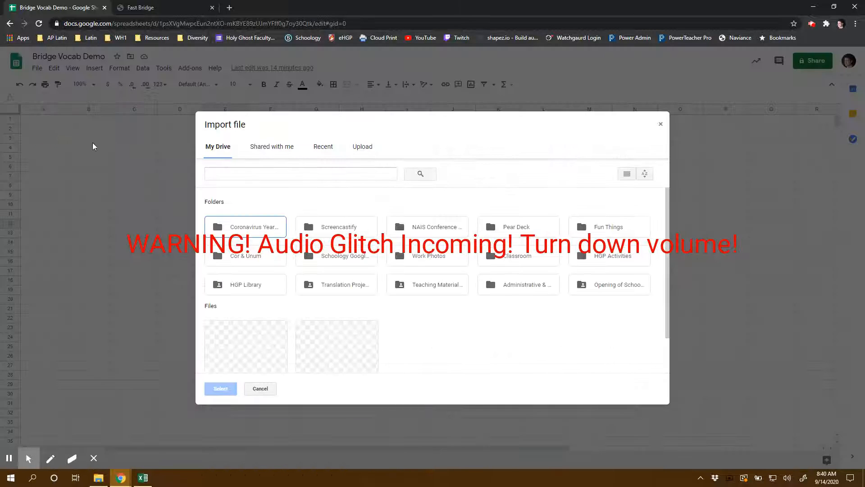
# Upload export_vocabulary_list_9_14_2020.csv from the Downloads folder and import it as an inserted new sheet
pyautogui.click(368, 148)
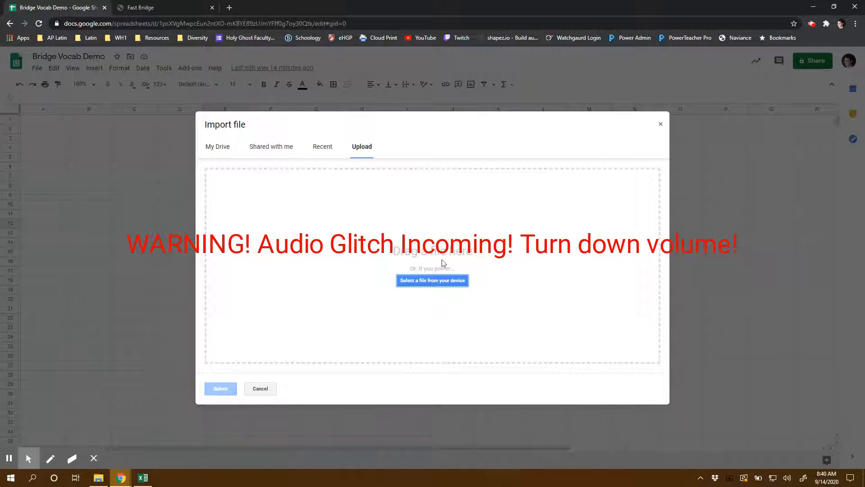
pyautogui.click(448, 279)
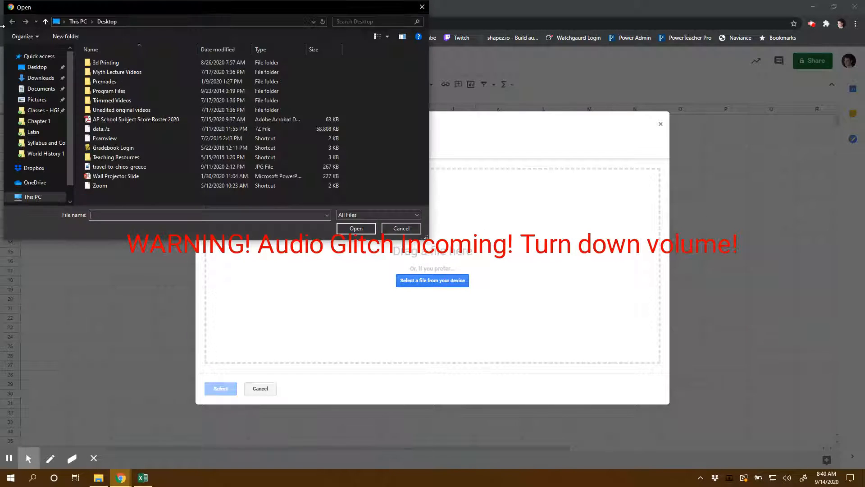
pyautogui.click(41, 77)
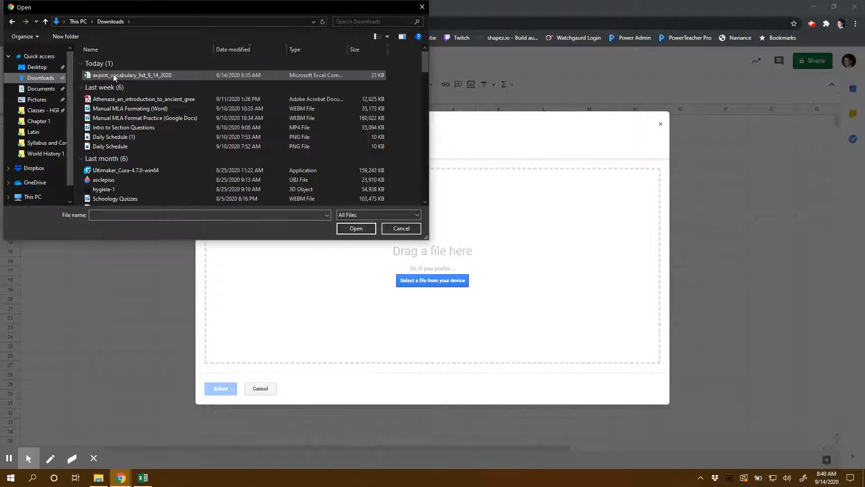
pyautogui.doubleClick(123, 75)
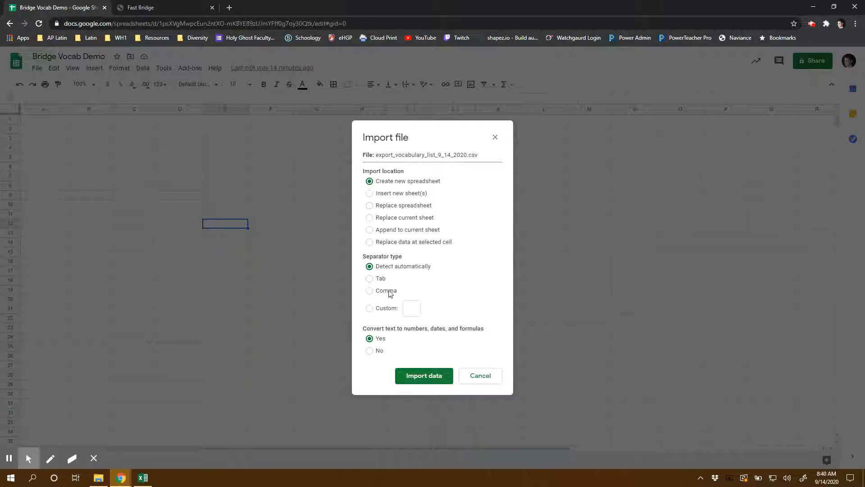
pyautogui.click(406, 194)
pyautogui.click(432, 378)
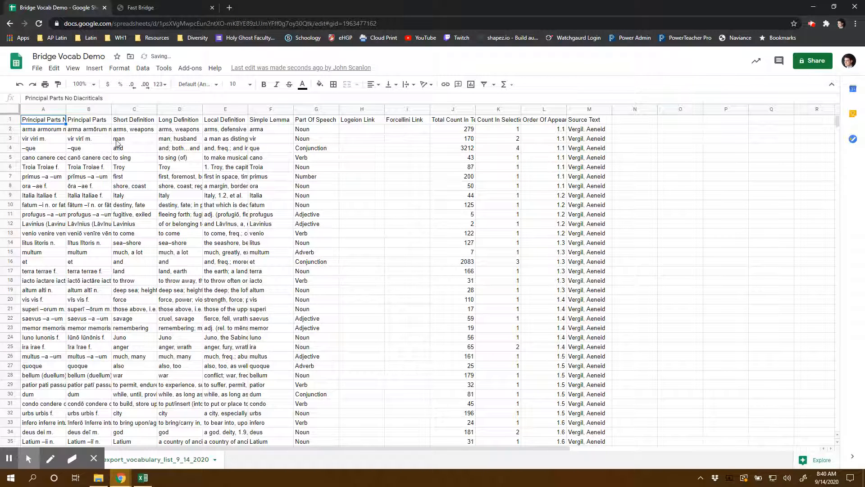
# Clear the contents of the Source Text column and of the columns from Logeion Link through Count In Selection
pyautogui.click(87, 139)
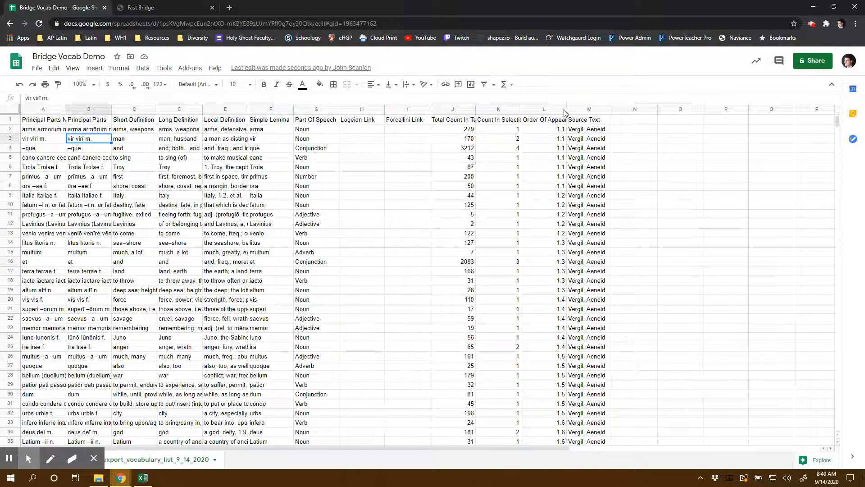
pyautogui.moveTo(586, 111)
pyautogui.mouseDown()
pyautogui.moveTo(490, 103)
pyautogui.moveTo(591, 105)
pyautogui.mouseUp()
pyautogui.press('Delete')
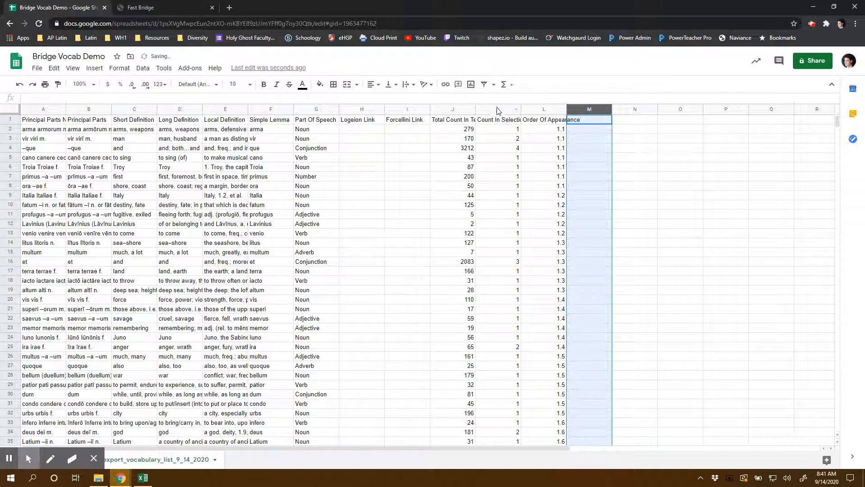
pyautogui.click(491, 108)
pyautogui.moveTo(491, 107); pyautogui.dragTo(356, 109)
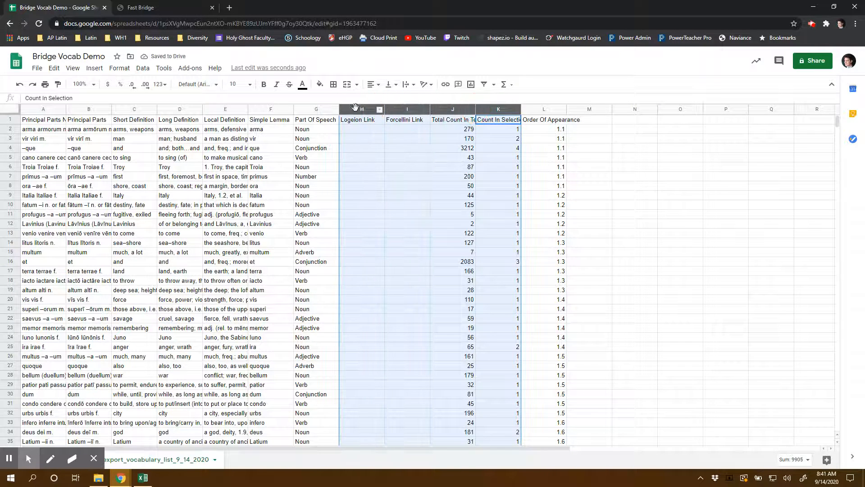
pyautogui.press('Delete')
# Clear the contents of the Long Definition, Local Definition, Simple Lemma and Principal Parts No Diacriticals columns
pyautogui.moveTo(275, 111); pyautogui.dragTo(183, 109)
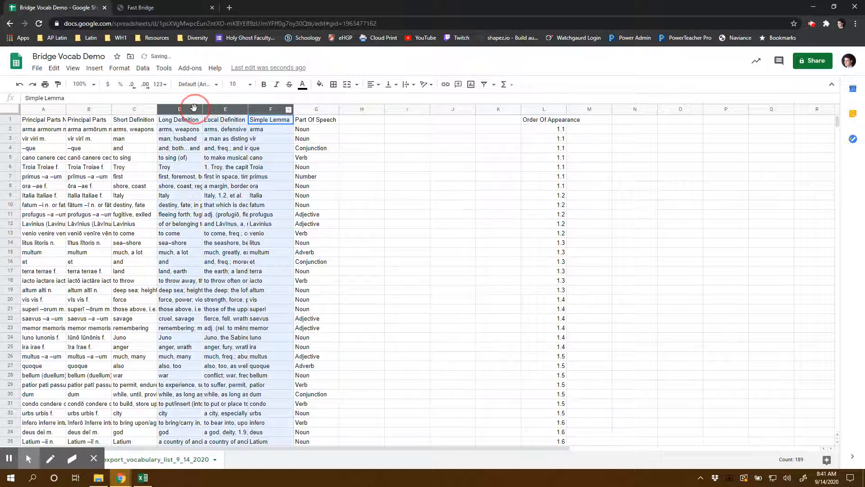
pyautogui.press('Delete')
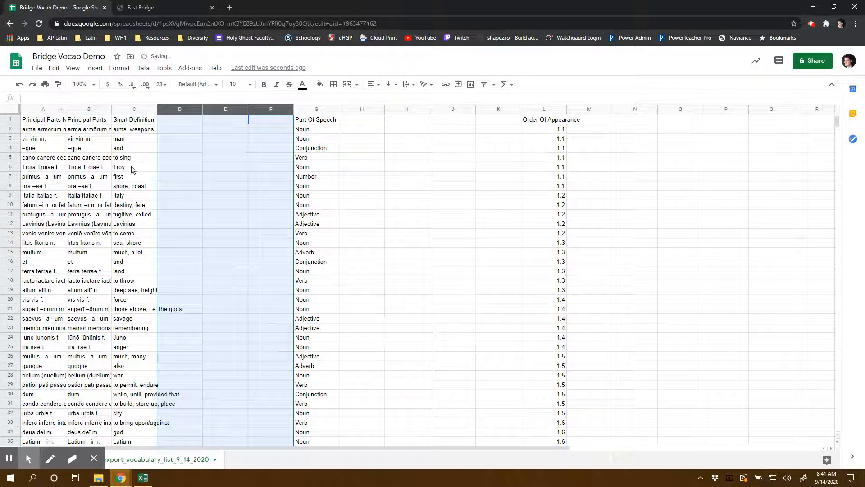
pyautogui.click(89, 309)
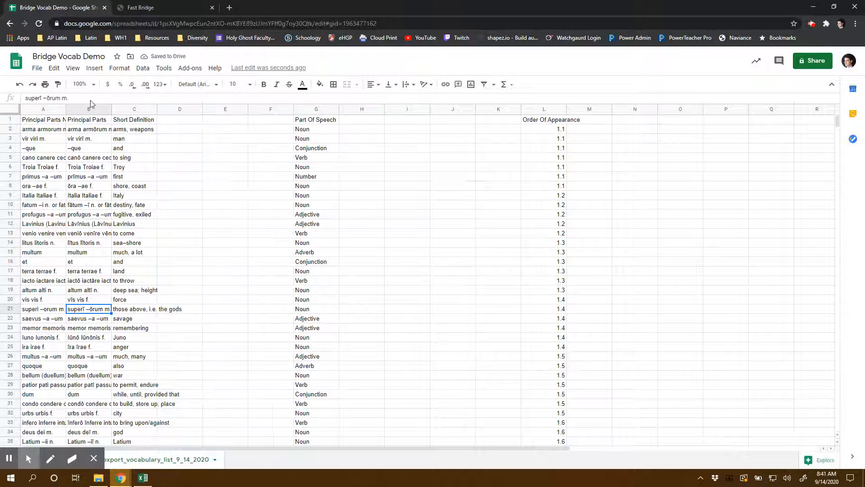
pyautogui.click(45, 110)
pyautogui.press('Delete')
pyautogui.click(93, 157)
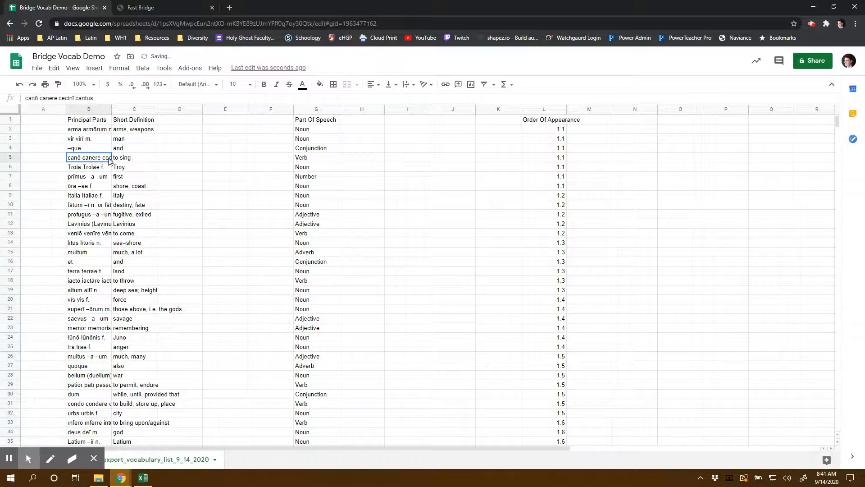
pyautogui.moveTo(93, 110); pyautogui.dragTo(41, 110)
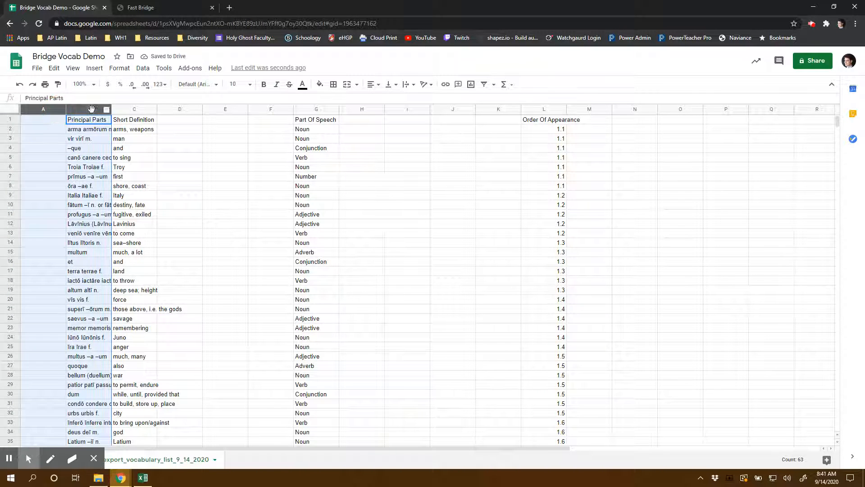
pyautogui.click(94, 119)
pyautogui.click(90, 109)
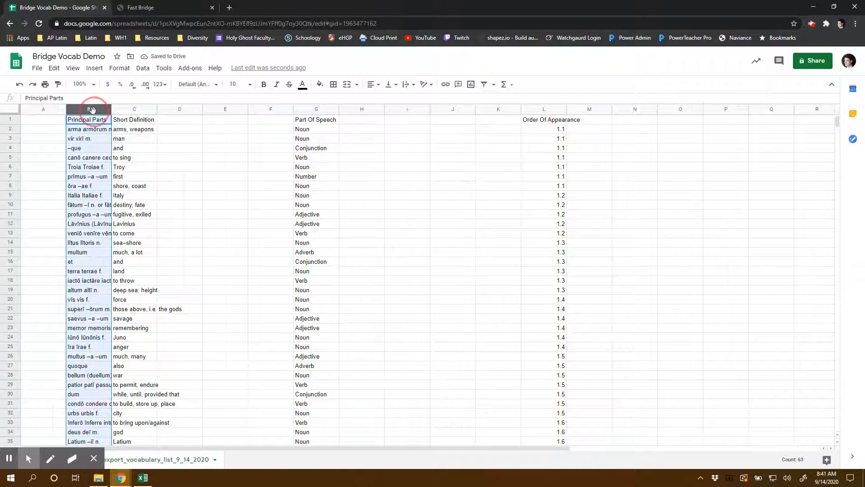
pyautogui.rightClick(93, 111)
pyautogui.click(198, 184)
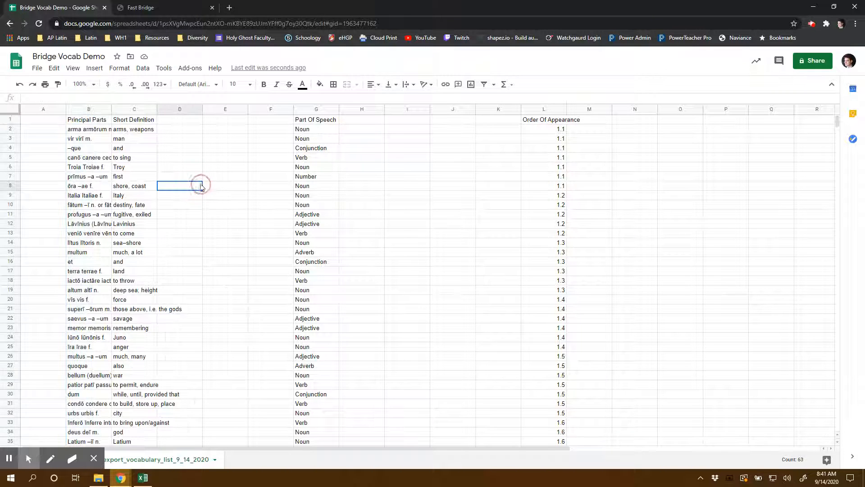
# Delete the empty column A and the three empty columns between Short Definition and Part Of Speech
pyautogui.rightClick(40, 121)
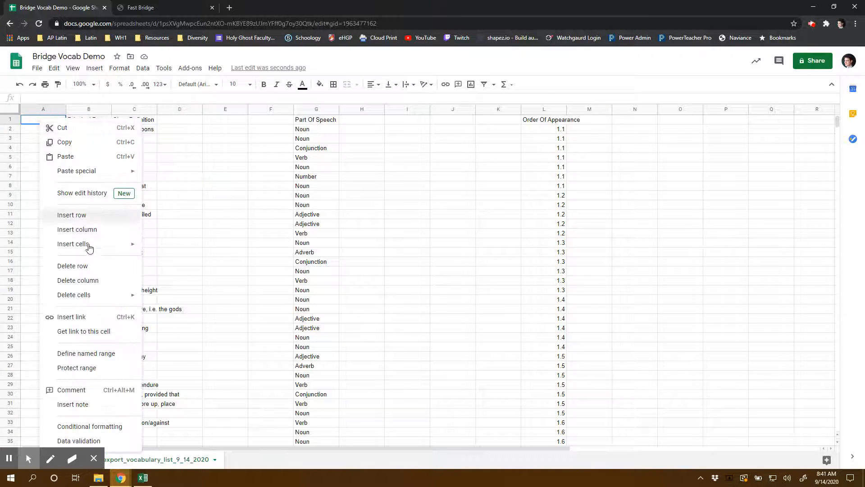
pyautogui.click(96, 280)
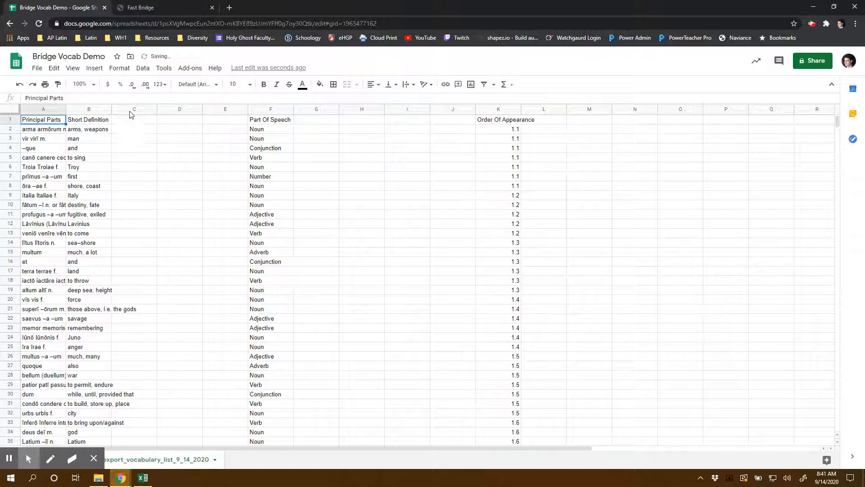
pyautogui.moveTo(134, 109); pyautogui.dragTo(209, 121)
pyautogui.rightClick(174, 118)
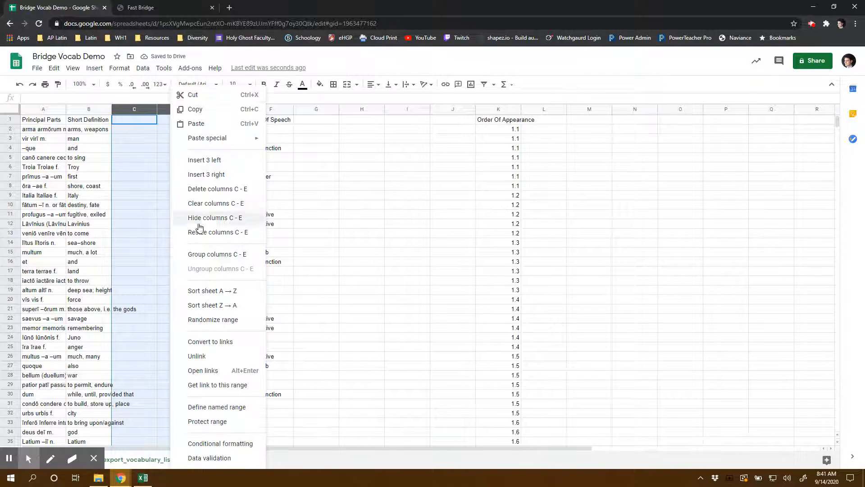
pyautogui.click(213, 189)
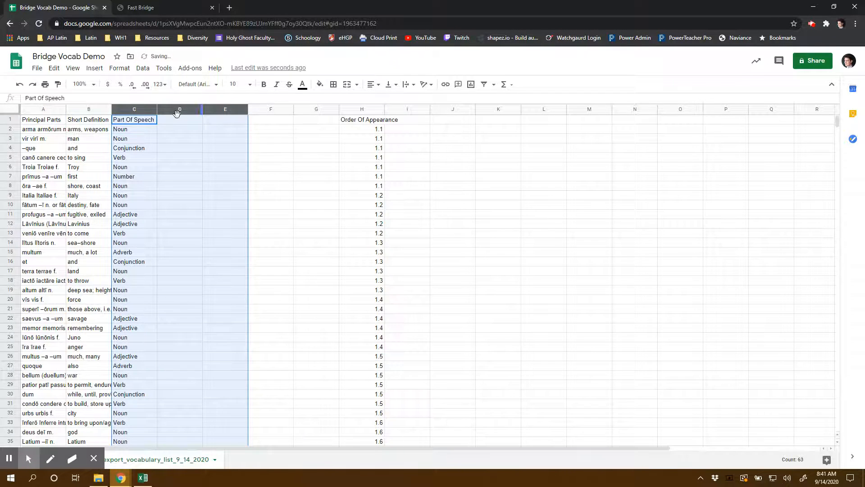
# Delete the four empty columns between Part Of Speech and Order Of Appearance
pyautogui.moveTo(184, 113); pyautogui.dragTo(320, 110)
pyautogui.rightClick(205, 111)
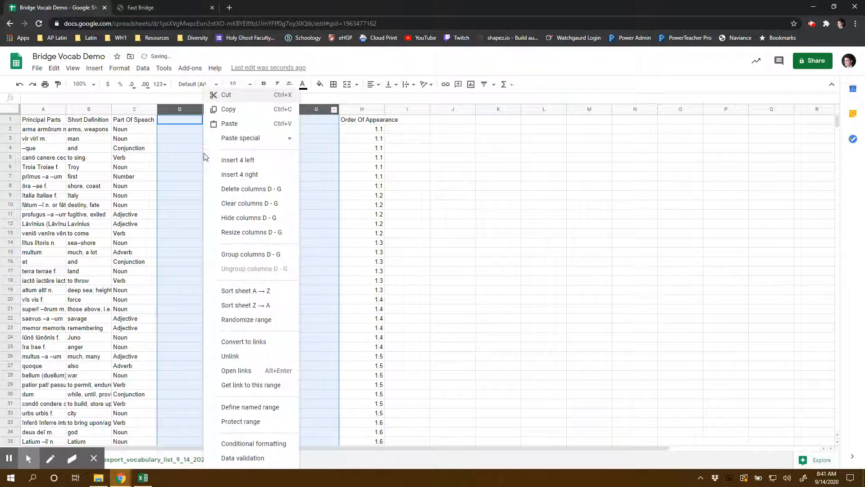
pyautogui.click(248, 189)
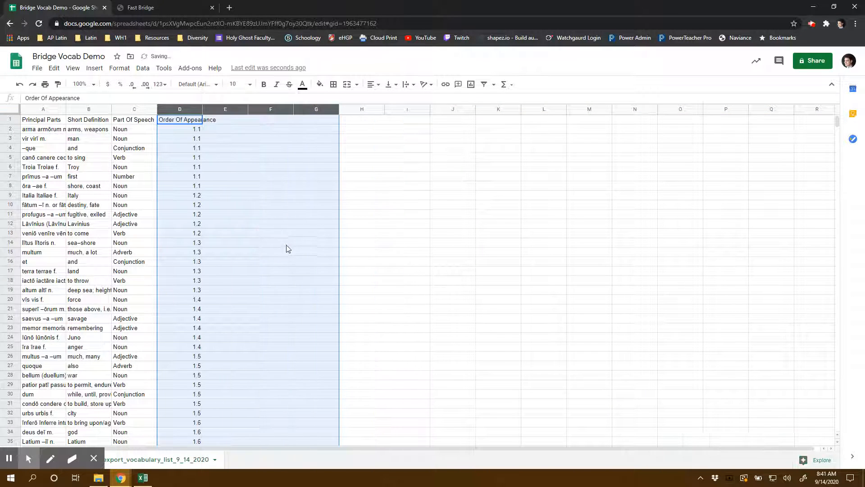
# Auto-fit the widths of the Principal Parts and Short Definition columns to their contents
pyautogui.moveTo(63, 111); pyautogui.dragTo(178, 110)
pyautogui.click(177, 110)
pyautogui.click(352, 164)
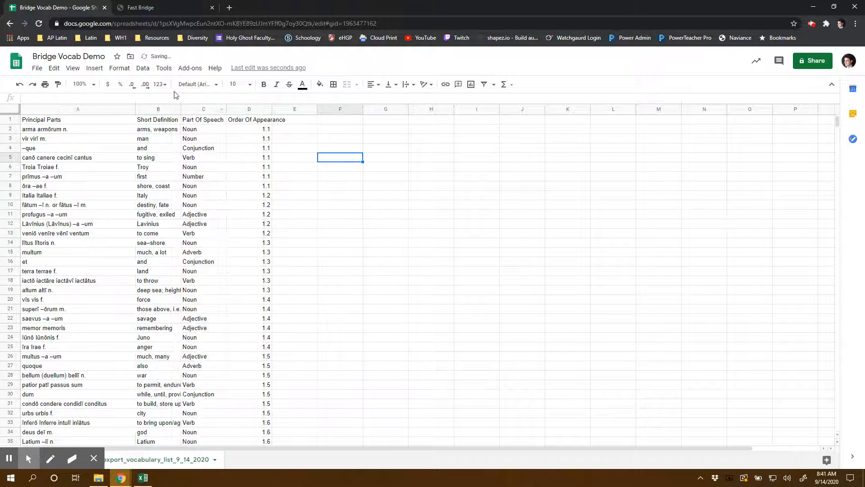
pyautogui.click(182, 110)
pyautogui.click(178, 109)
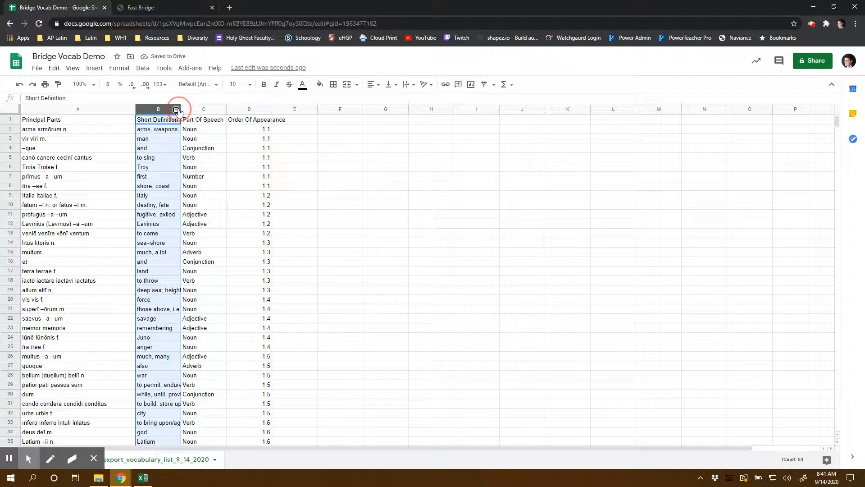
pyautogui.click(340, 185)
pyautogui.doubleClick(180, 109)
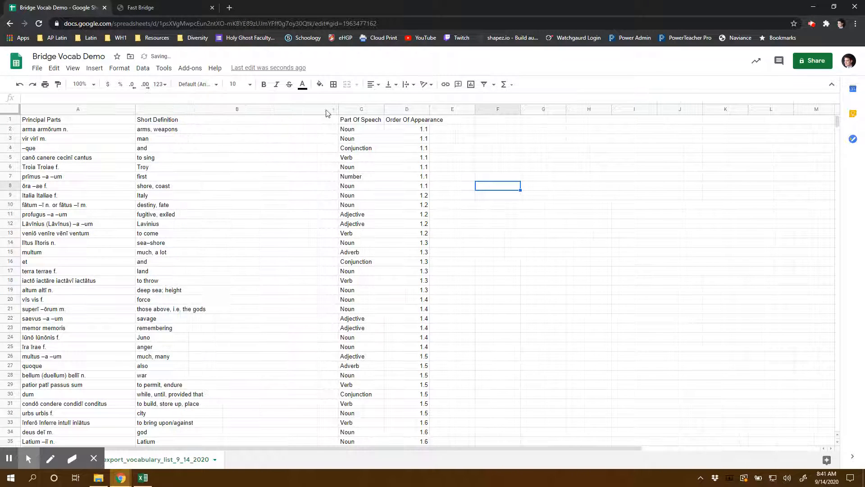
# Auto-fit the widths of the Part Of Speech and Order Of Appearance columns to their contents
pyautogui.doubleClick(383, 107)
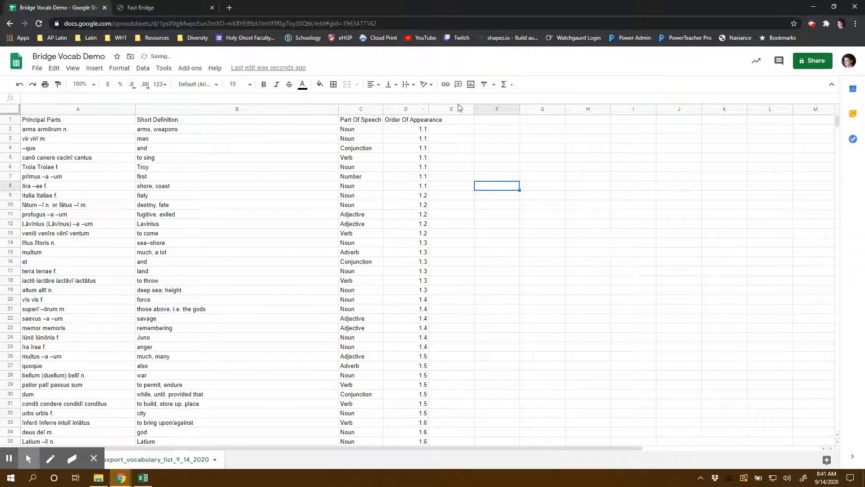
pyautogui.doubleClick(428, 107)
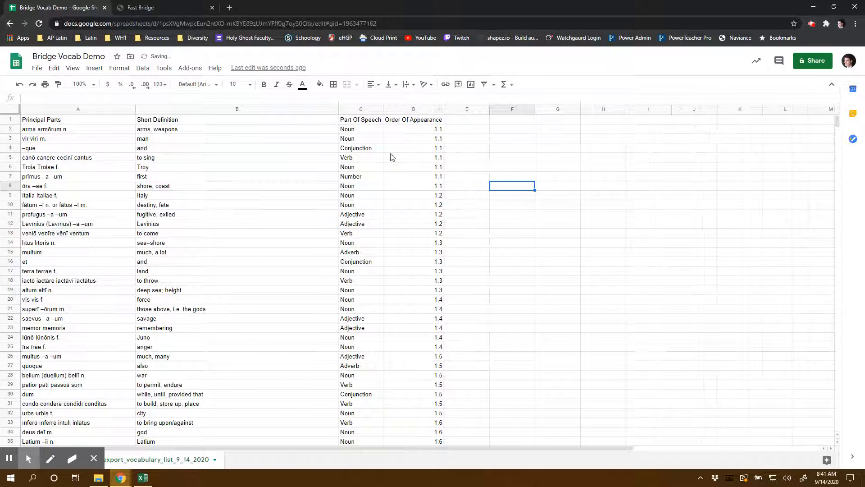
pyautogui.click(187, 166)
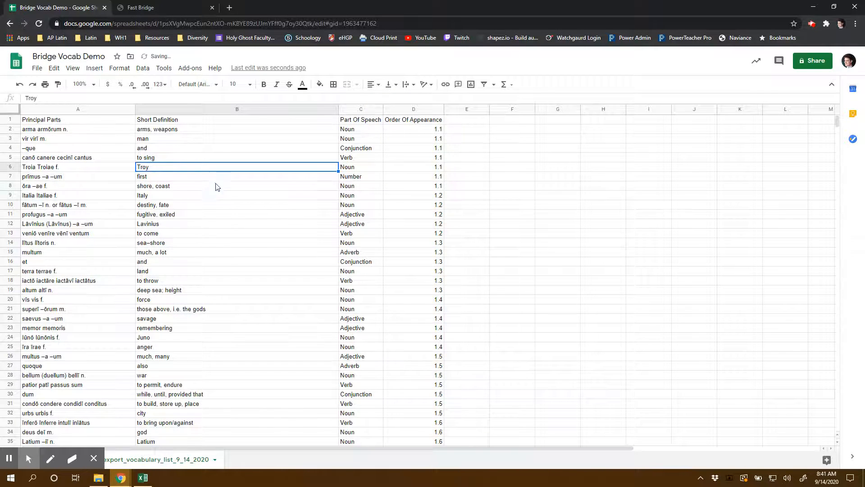
# Look through the cleaned-up vocabulary list, examining the principal parts, short definitions and parts of speech
pyautogui.scroll(-5, 219, 198)
pyautogui.click(237, 246)
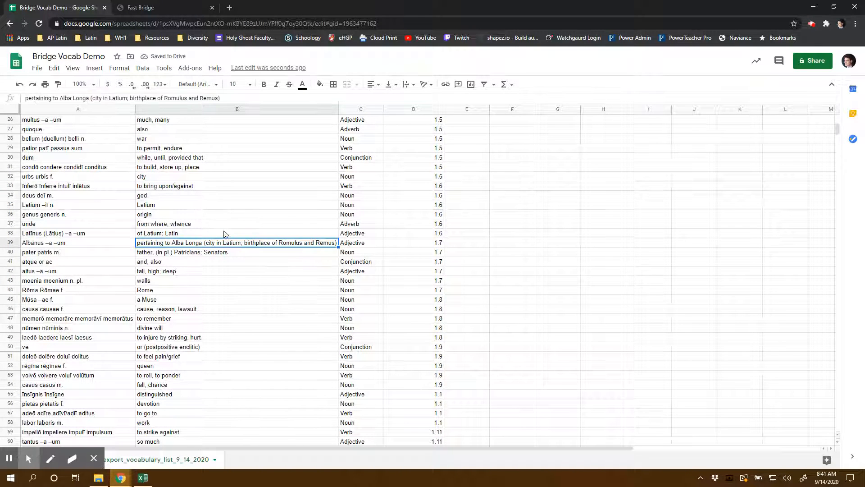
pyautogui.scroll(-7, 220, 233)
pyautogui.scroll(15, 215, 232)
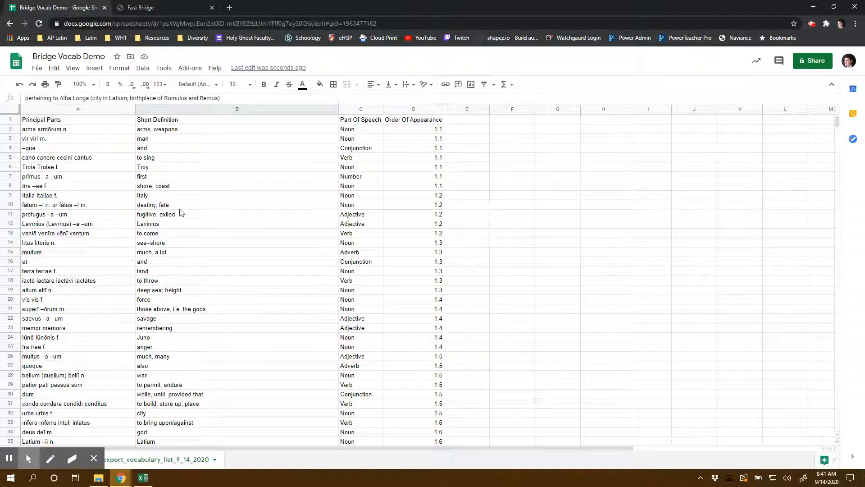
pyautogui.click(116, 129)
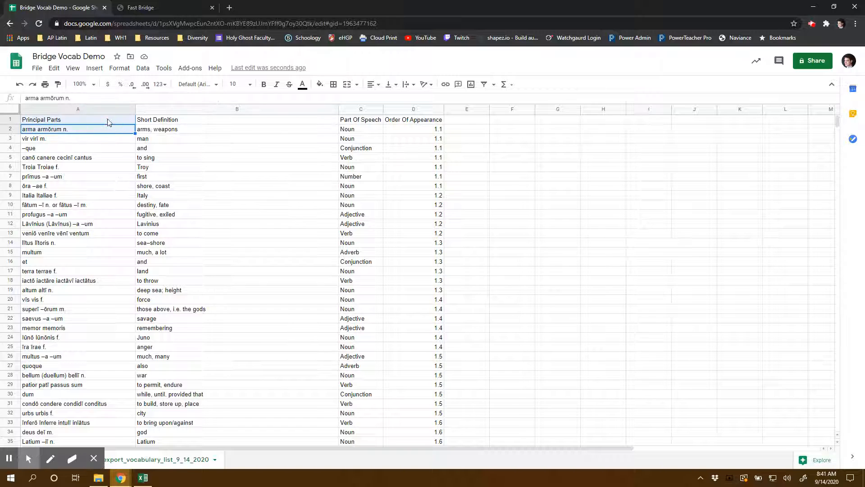
pyautogui.click(180, 179)
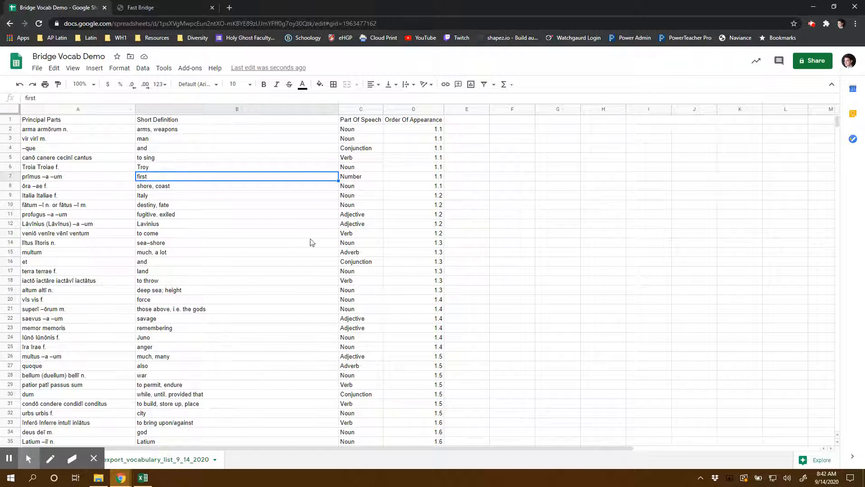
pyautogui.click(381, 109)
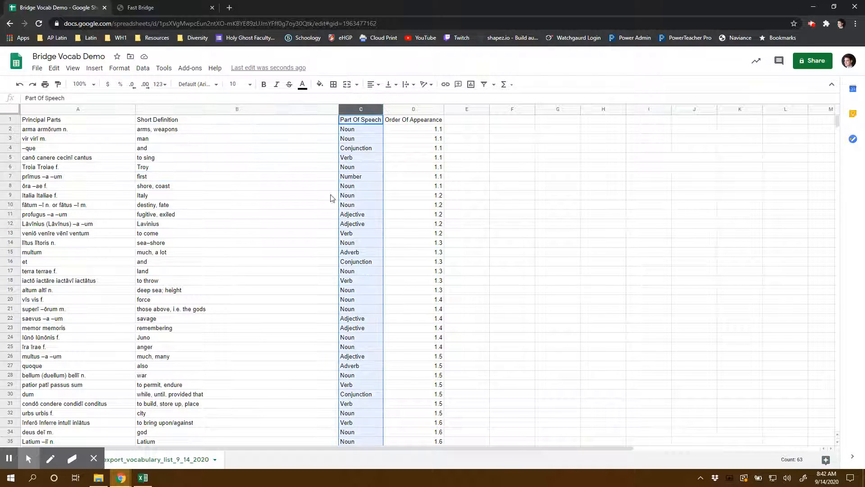
pyautogui.click(182, 205)
pyautogui.scroll(-6, 239, 301)
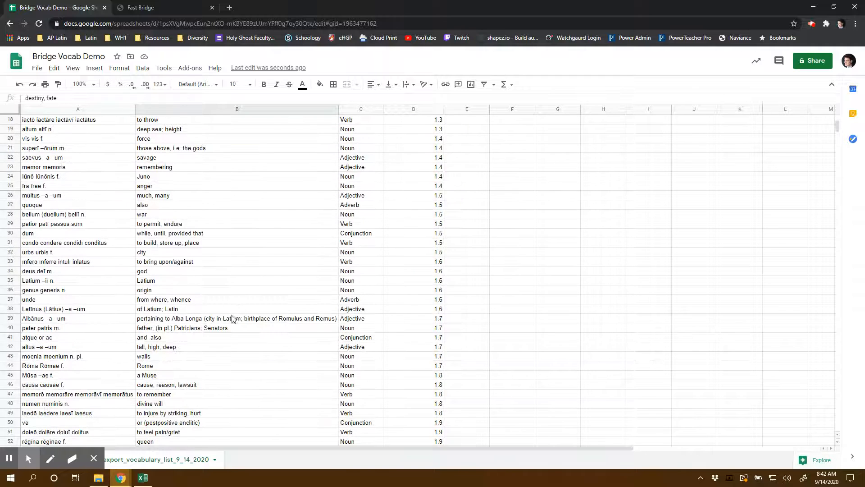
# Shorten the Albānus definition in B39 to "pertaining to Alba Longa" by removing the parenthetical note
pyautogui.click(43, 319)
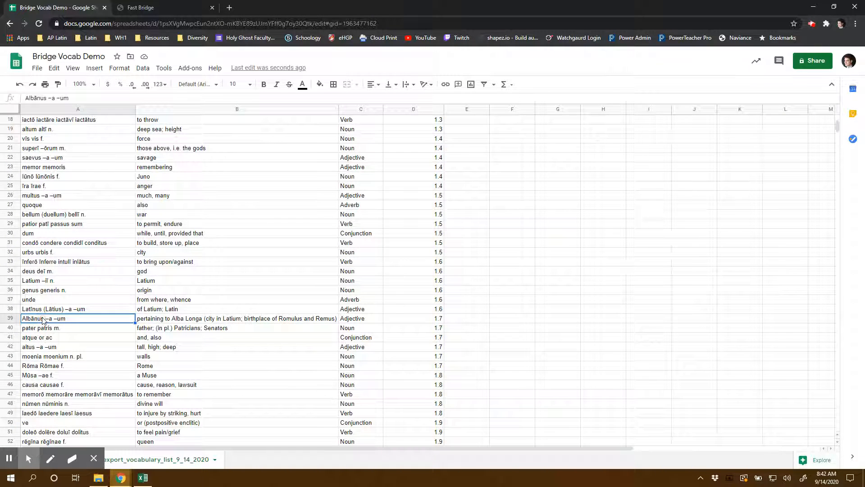
pyautogui.click(188, 319)
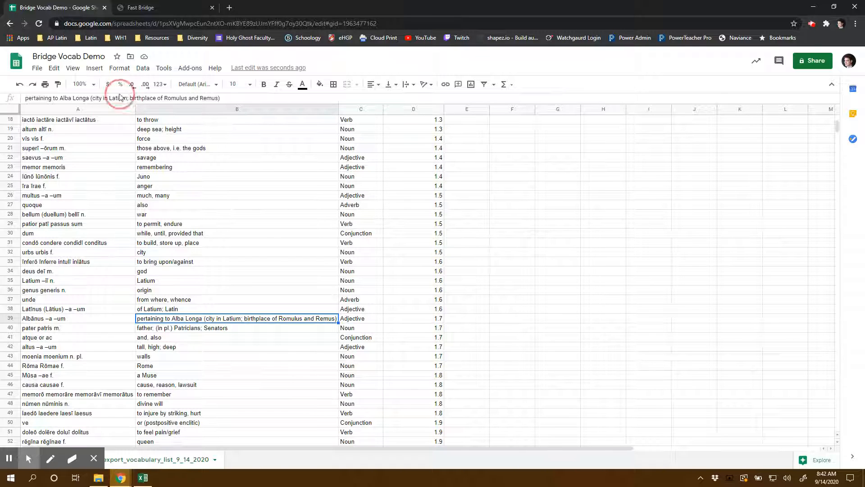
pyautogui.moveTo(92, 97); pyautogui.dragTo(362, 99)
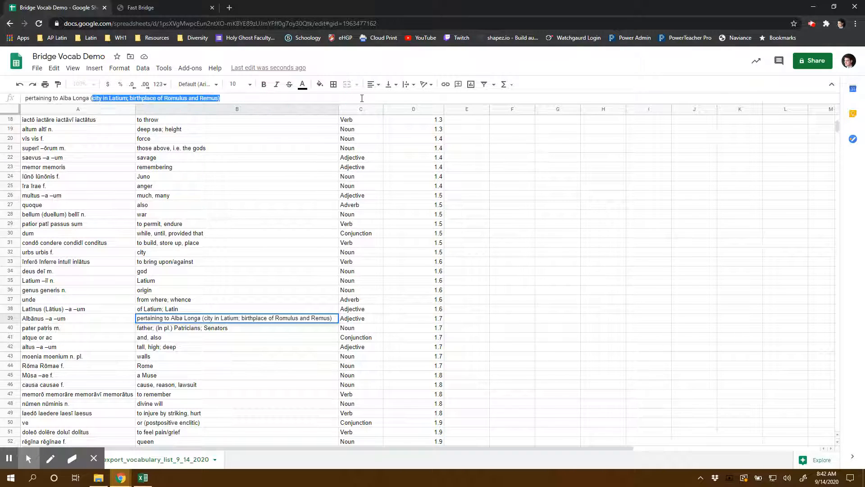
pyautogui.press('BackSpace')
pyautogui.click(361, 225)
pyautogui.click(257, 338)
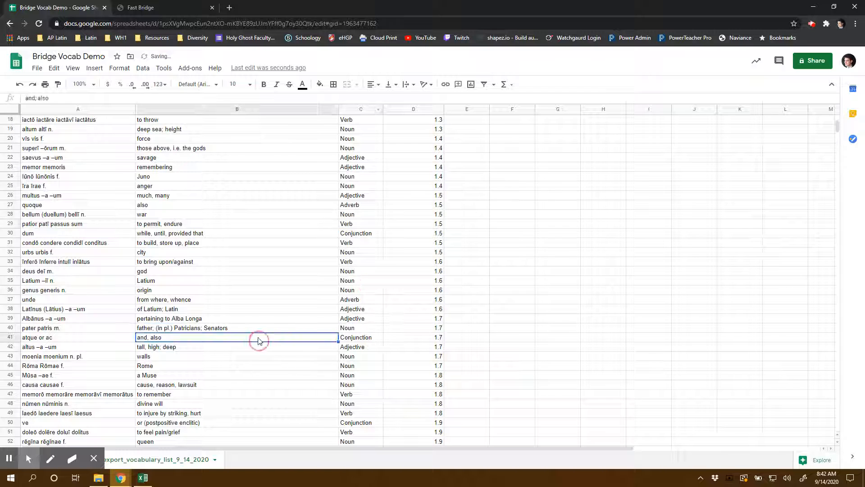
# Auto-fit the width of the Short Definition column to its shortened contents
pyautogui.click(340, 110)
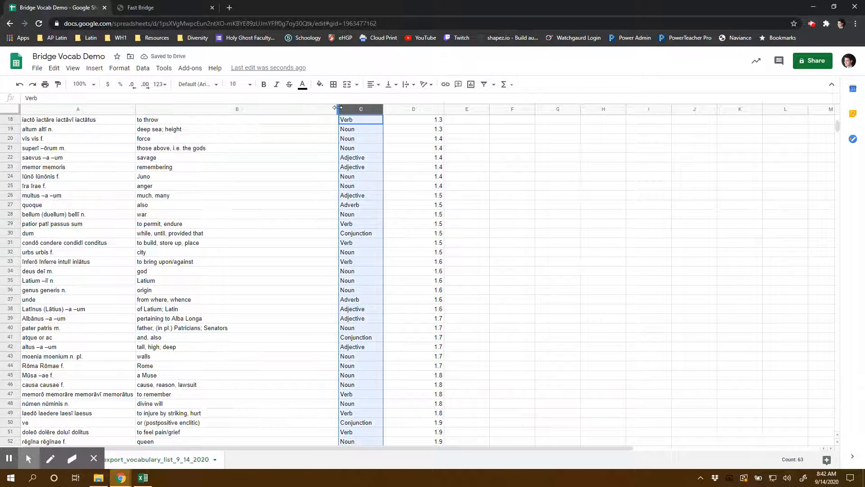
pyautogui.doubleClick(339, 110)
pyautogui.click(188, 274)
pyautogui.scroll(5, 230, 282)
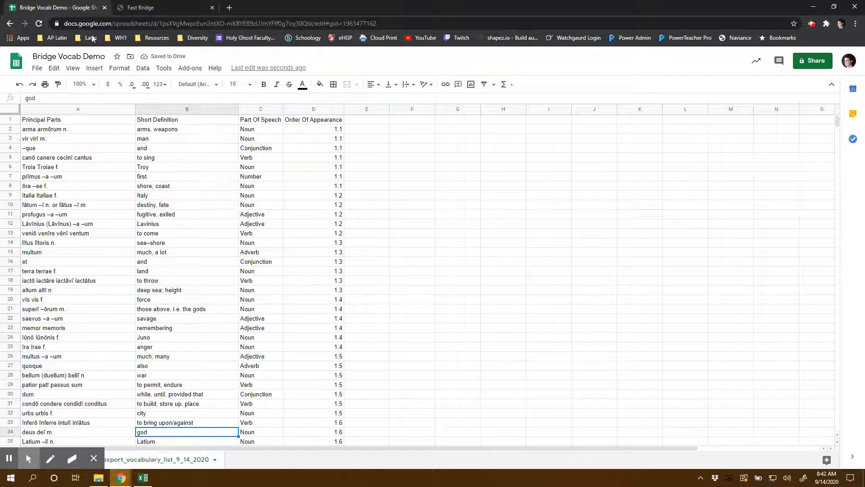
pyautogui.moveTo(80, 113); pyautogui.dragTo(328, 116)
pyautogui.click(178, 148)
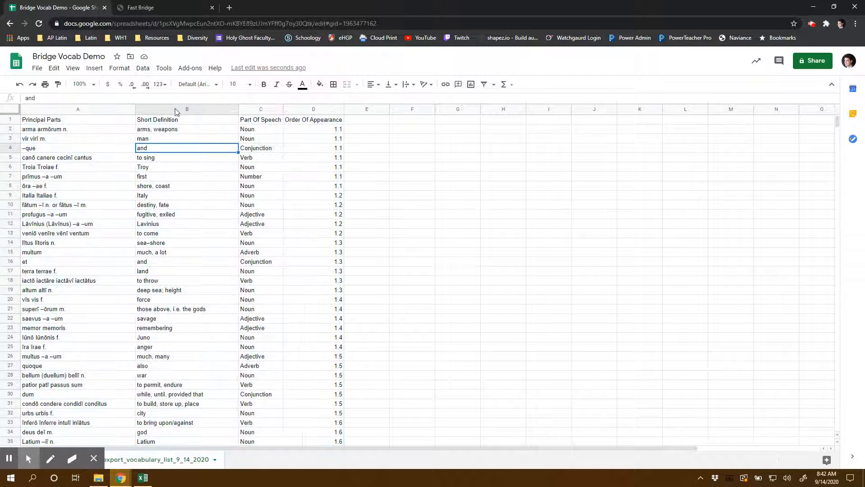
pyautogui.click(184, 107)
pyautogui.click(360, 227)
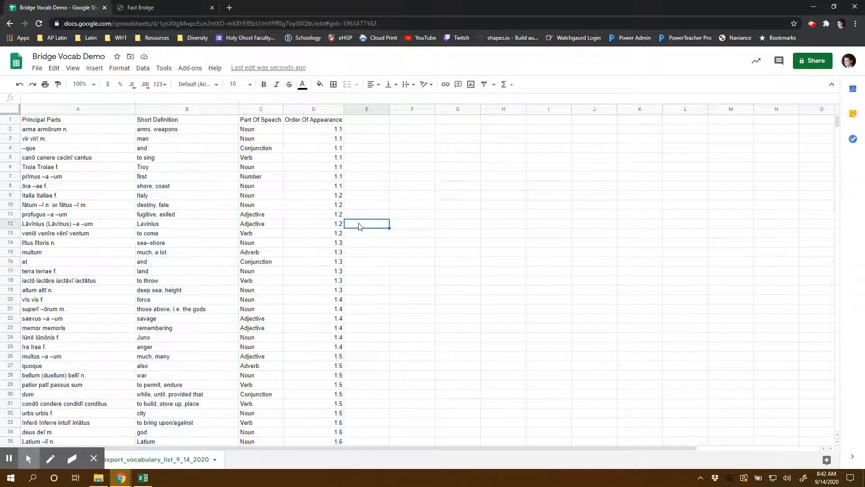
# Undo the Short Definition column's last auto-fit and the shortening of the Albānus definition
pyautogui.hotkey('ctrl', 'z')
pyautogui.scroll(-7, 303, 206)
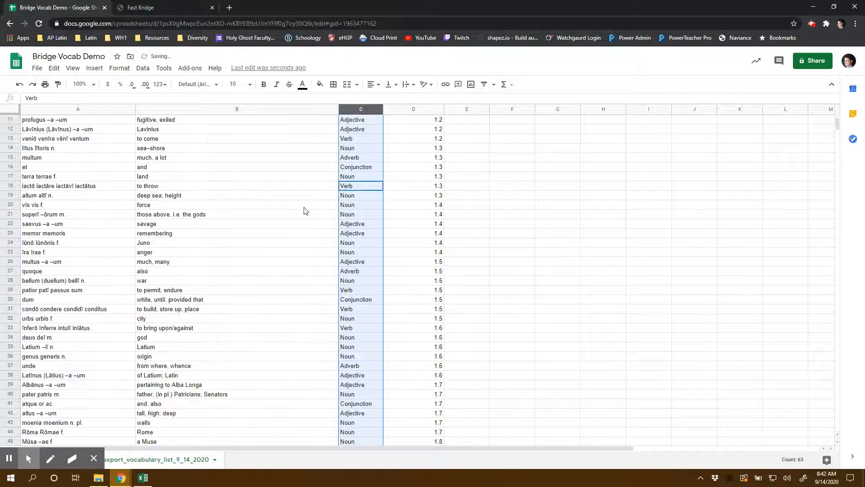
pyautogui.scroll(4, 274, 206)
pyautogui.scroll(4, 275, 206)
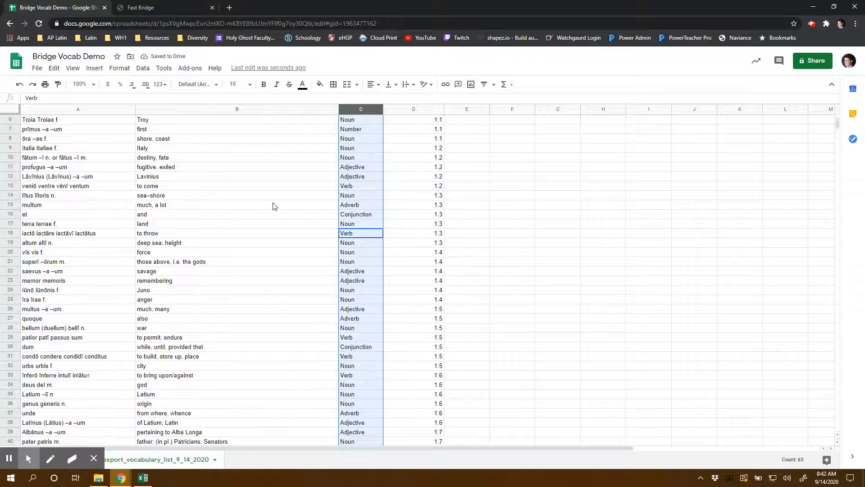
pyautogui.hotkey('ctrl', 'z')
pyautogui.scroll(-2, 253, 325)
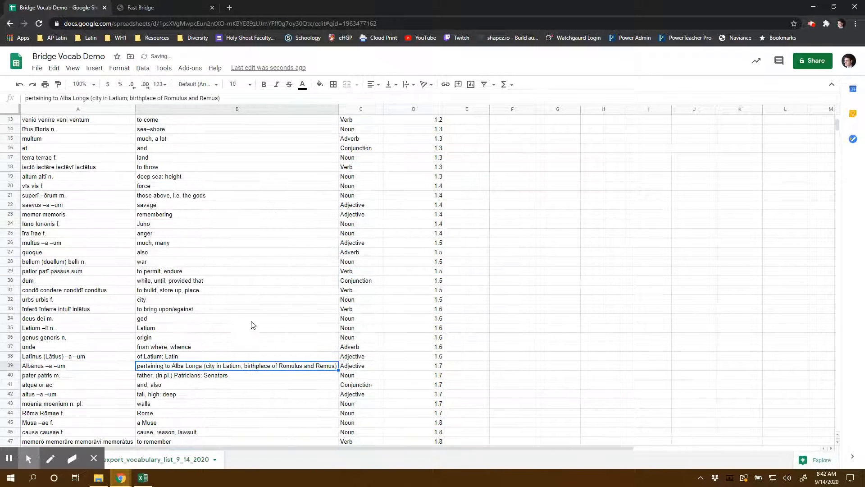
# Turn on text wrapping for the Short Definition column and narrow it to about half its width
pyautogui.click(241, 272)
pyautogui.click(217, 109)
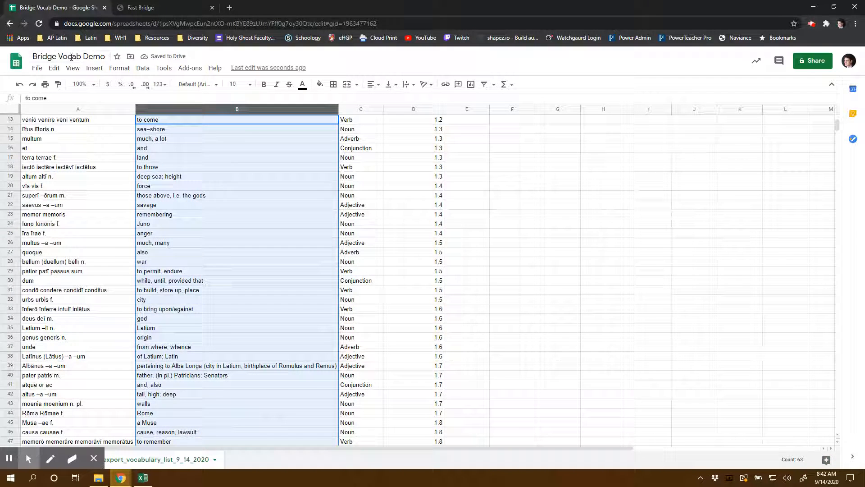
pyautogui.click(119, 68)
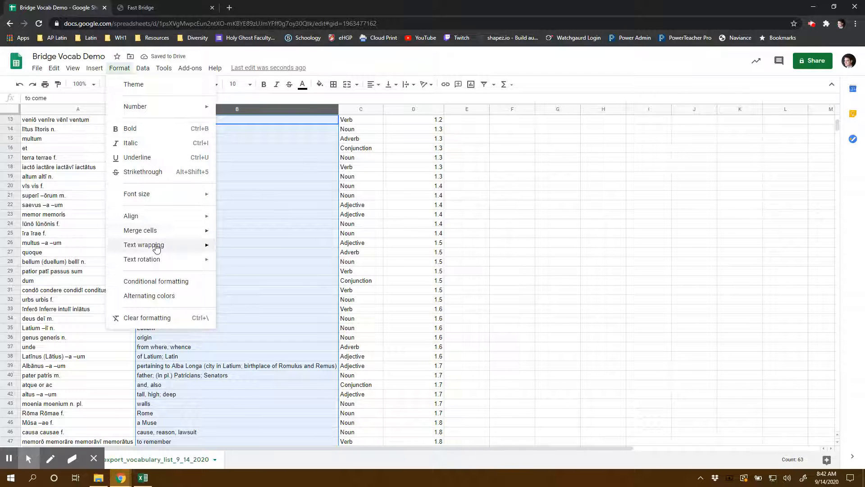
pyautogui.moveTo(157, 248)
pyautogui.click(240, 262)
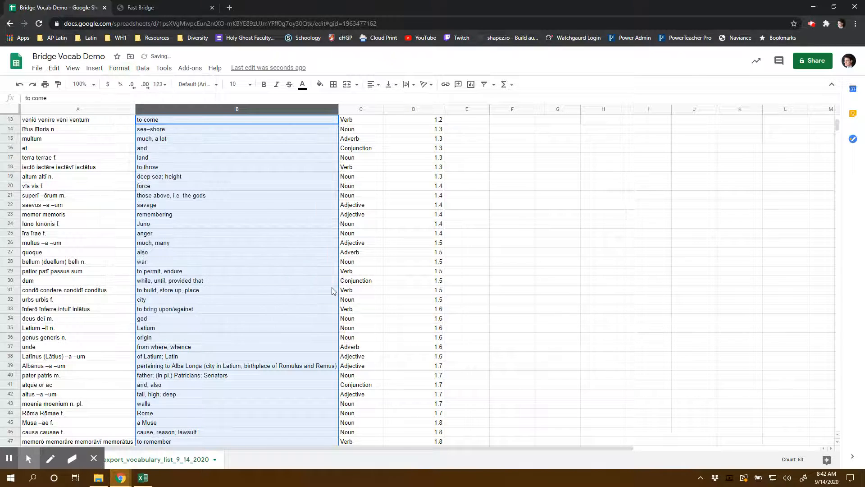
pyautogui.click(316, 157)
pyautogui.moveTo(337, 107); pyautogui.dragTo(232, 109)
pyautogui.click(179, 376)
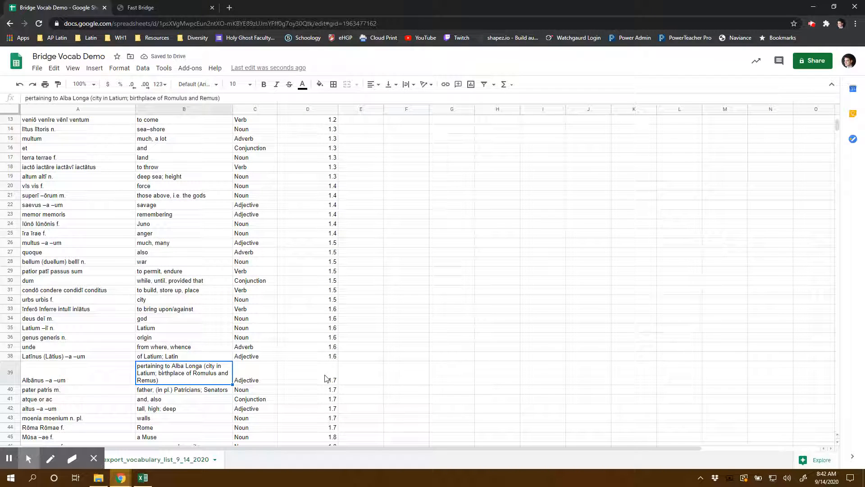
# Freeze the first row as a header and check it against the rows at the end of the list
pyautogui.scroll(5, 192, 299)
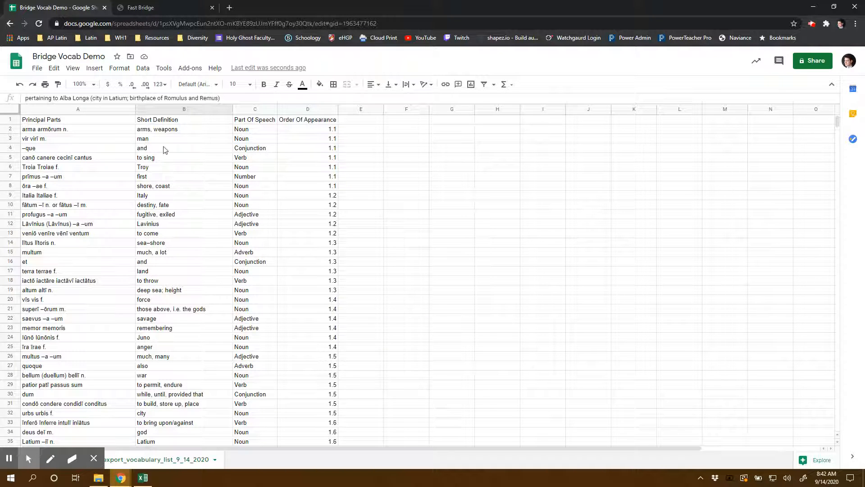
pyautogui.click(115, 68)
pyautogui.moveTo(94, 70)
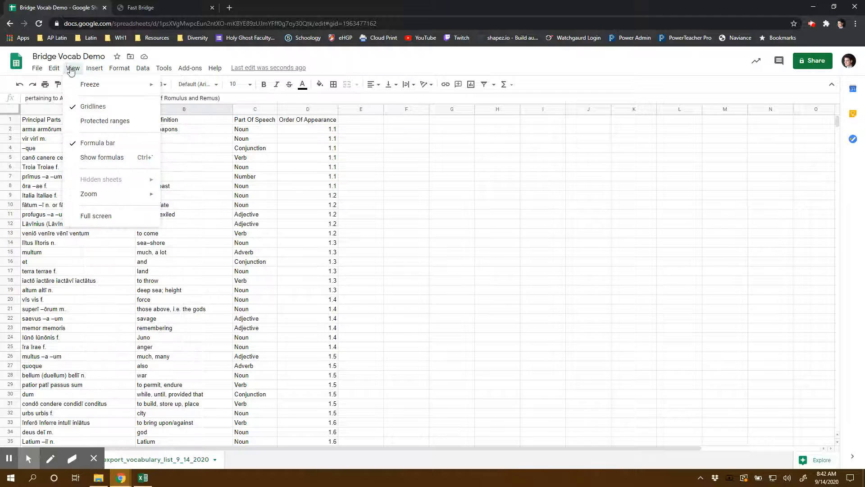
pyautogui.moveTo(94, 88)
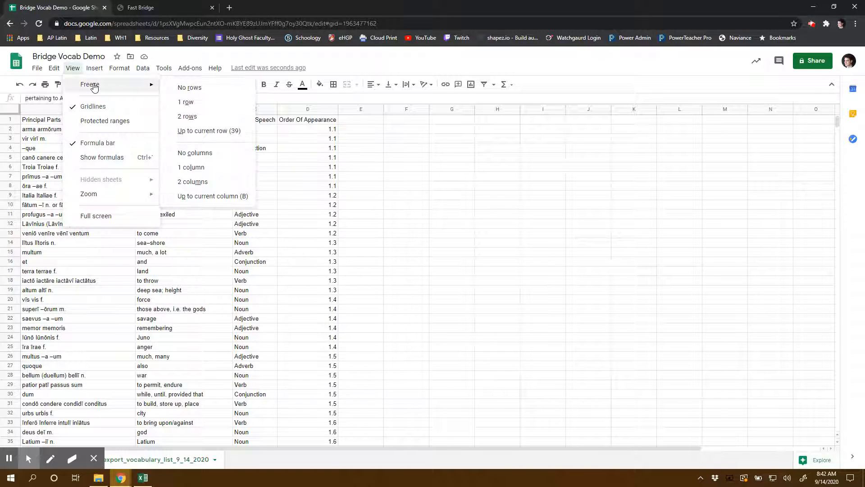
pyautogui.click(187, 103)
pyautogui.click(275, 159)
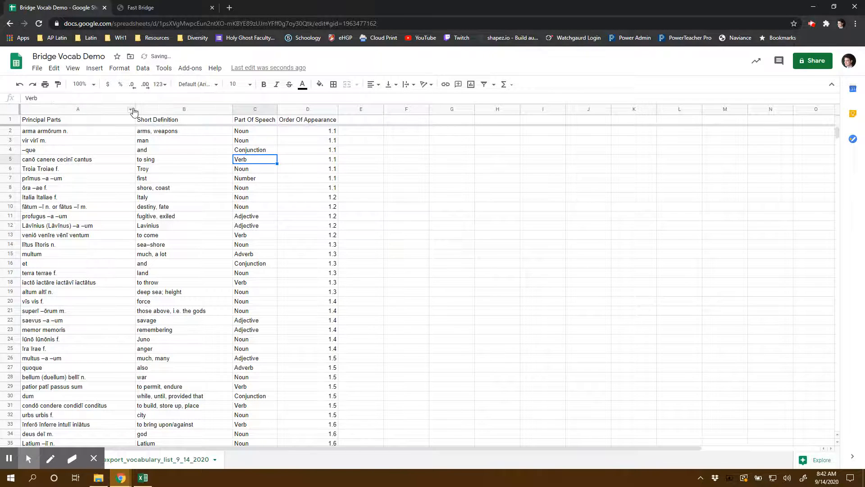
pyautogui.scroll(-8, 221, 266)
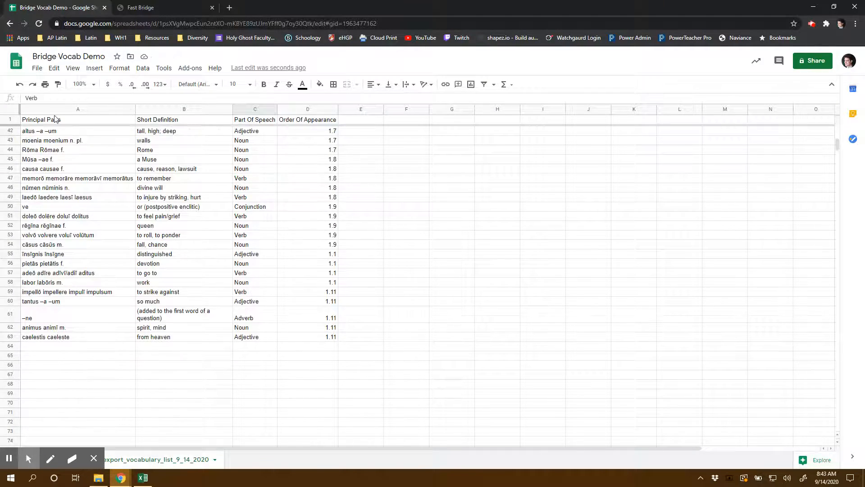
pyautogui.moveTo(180, 119); pyautogui.dragTo(255, 120)
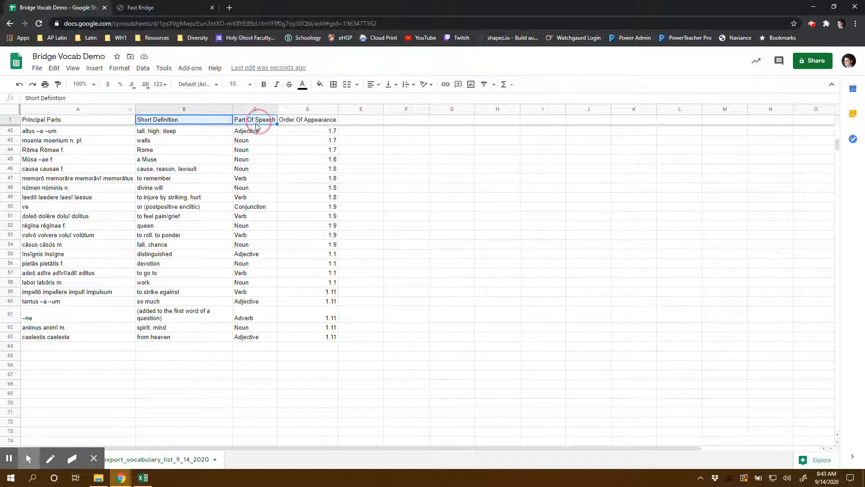
pyautogui.click(196, 219)
pyautogui.scroll(8, 198, 220)
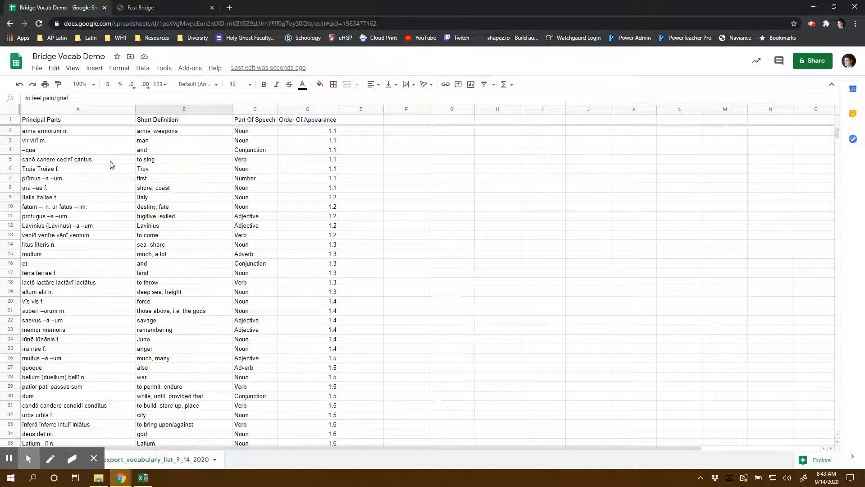
pyautogui.click(178, 206)
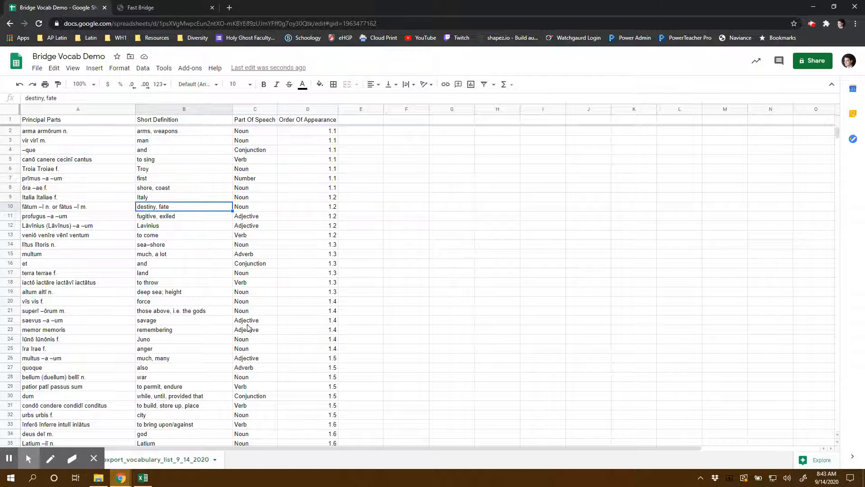
pyautogui.click(370, 211)
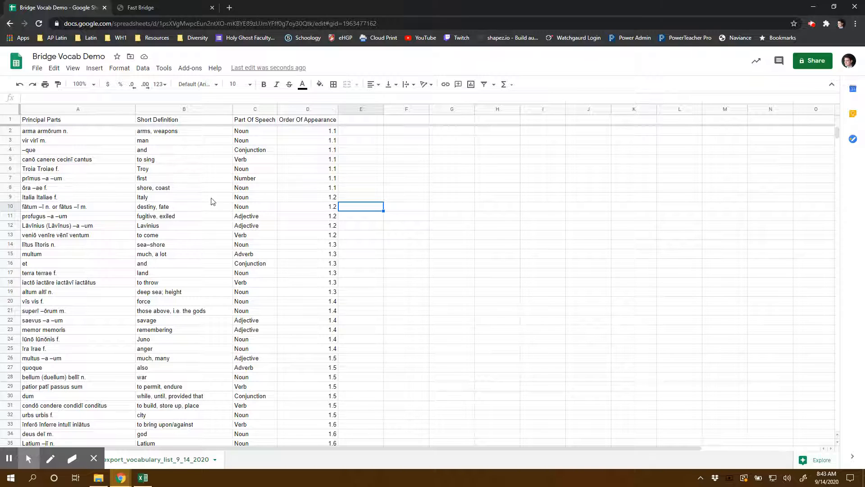
pyautogui.click(113, 178)
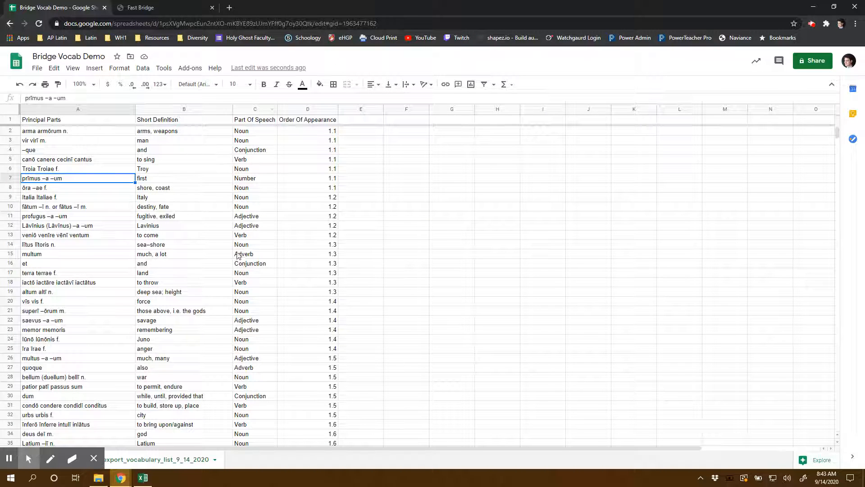
# Sort the sheet A to Z by the Part Of Speech column and look through the grouped vocabulary entries
pyautogui.click(273, 110)
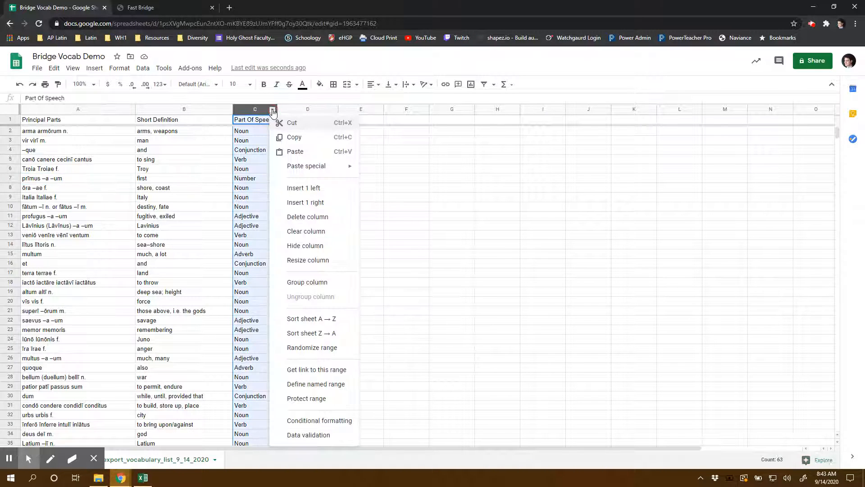
pyautogui.click(322, 319)
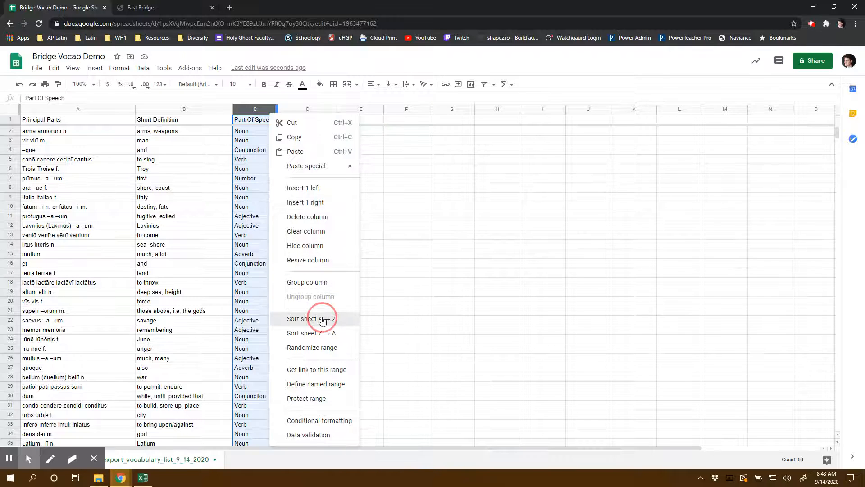
pyautogui.click(274, 160)
pyautogui.scroll(-1, 280, 209)
pyautogui.scroll(1, 280, 209)
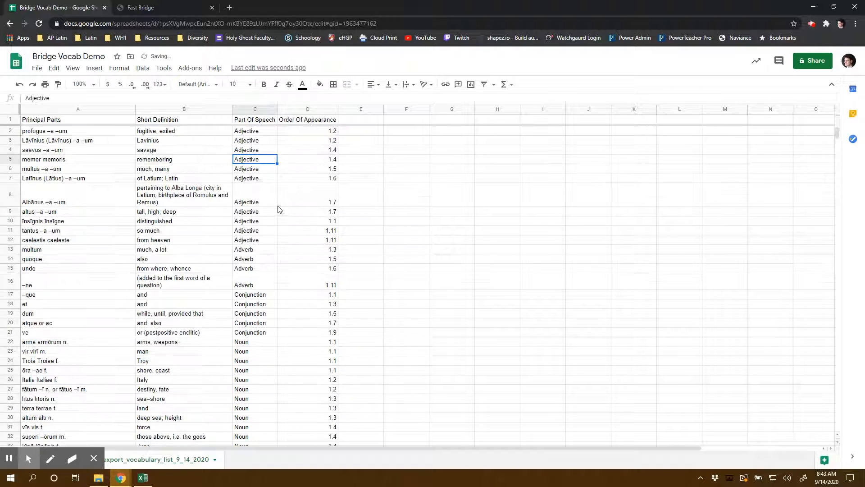
pyautogui.moveTo(88, 135); pyautogui.dragTo(265, 271)
pyautogui.click(264, 271)
pyautogui.scroll(-8, 260, 270)
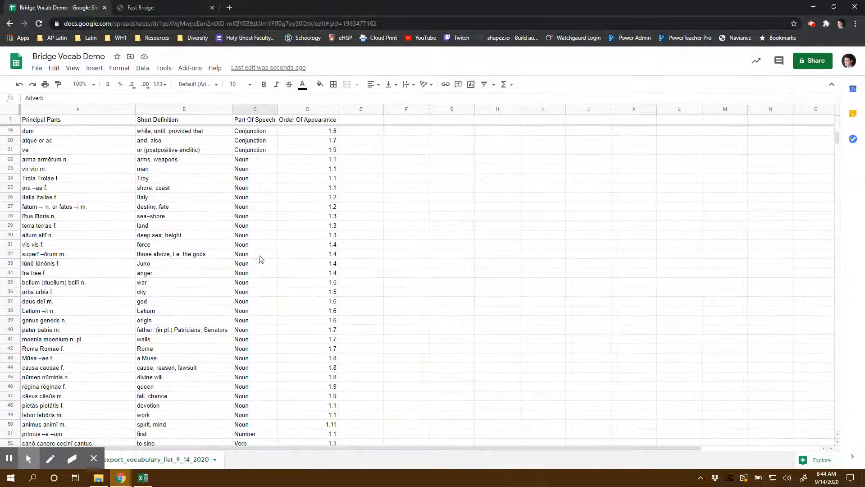
pyautogui.scroll(8, 257, 271)
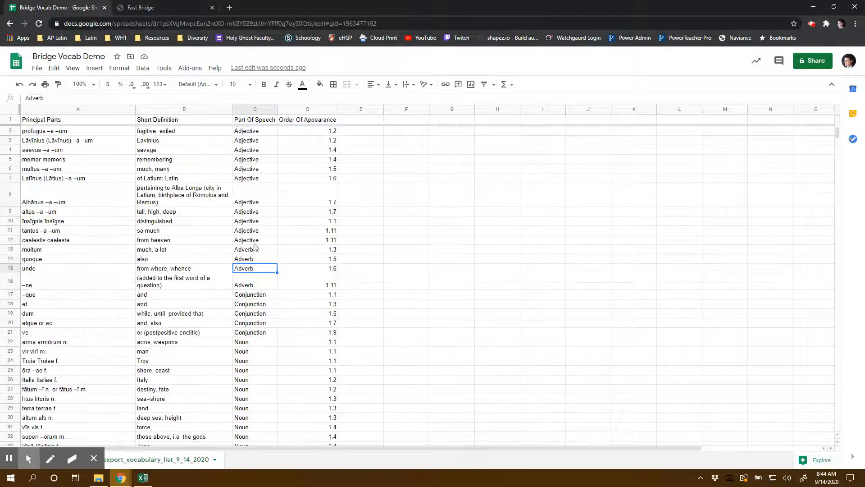
# Sort the sheet A to Z by the Order Of Appearance column
pyautogui.click(333, 110)
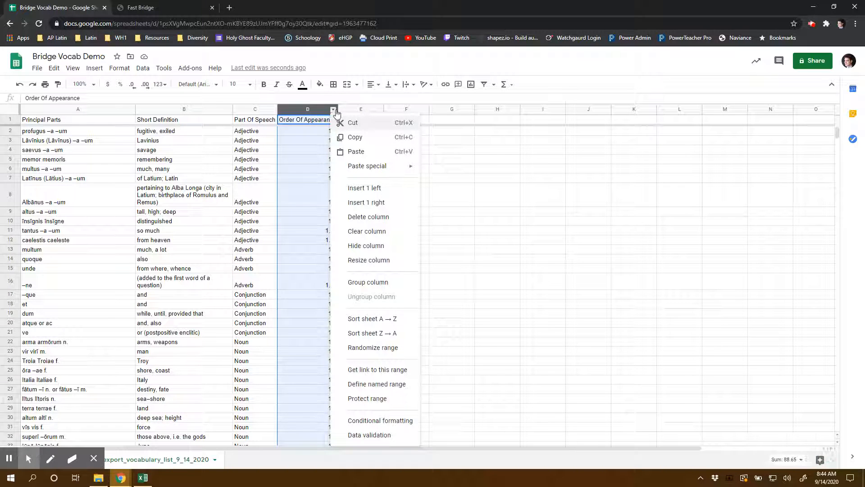
pyautogui.click(384, 318)
pyautogui.click(304, 143)
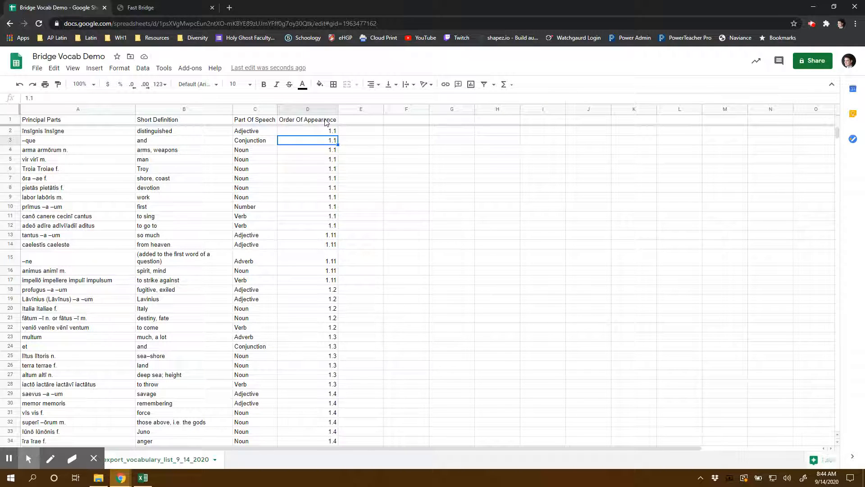
# Undo the sorts by Order Of Appearance and by Part Of Speech
pyautogui.hotkey('ctrl', 'z')
pyautogui.hotkey('ctrl', 'z')
pyautogui.click(318, 179)
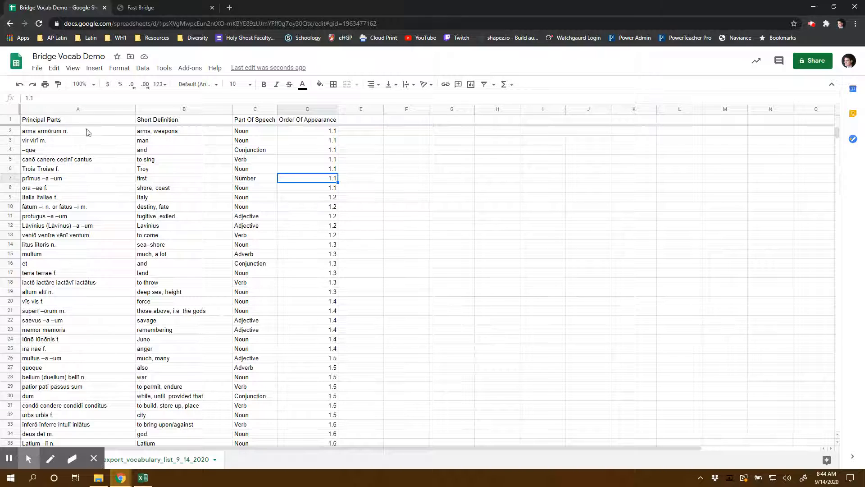
pyautogui.moveTo(87, 132); pyautogui.dragTo(95, 406)
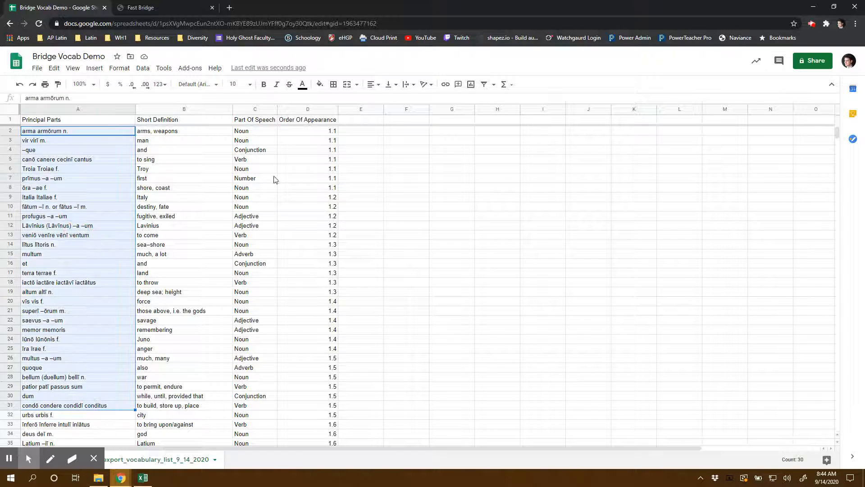
pyautogui.click(84, 153)
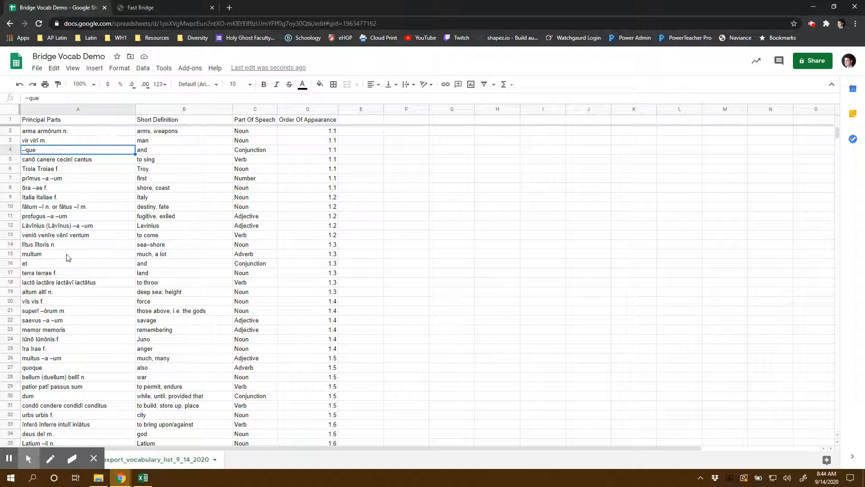
pyautogui.click(58, 133)
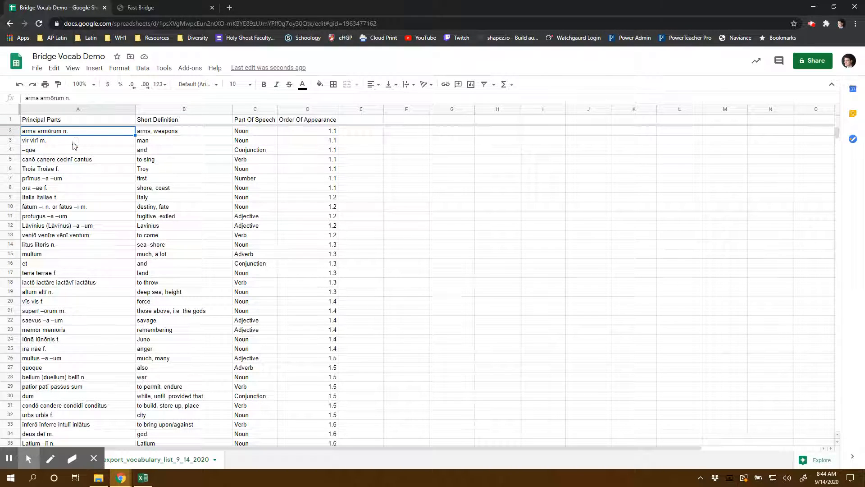
pyautogui.click(54, 142)
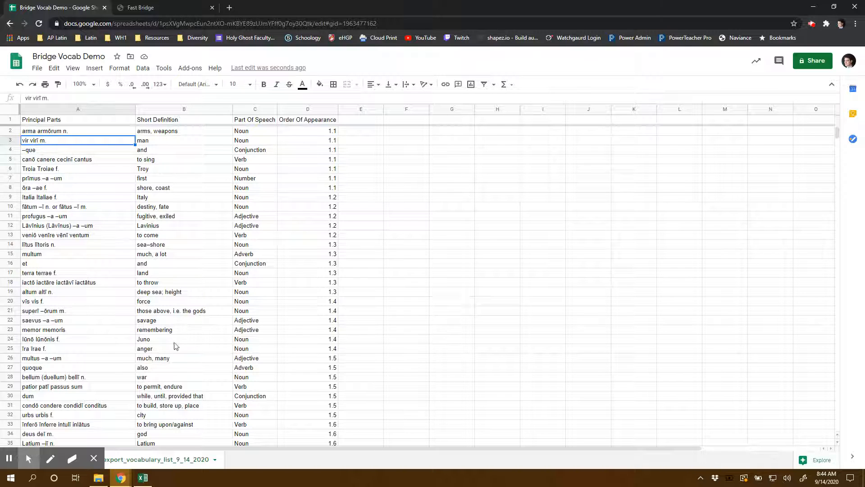
pyautogui.scroll(-7, 281, 281)
pyautogui.scroll(7, 280, 282)
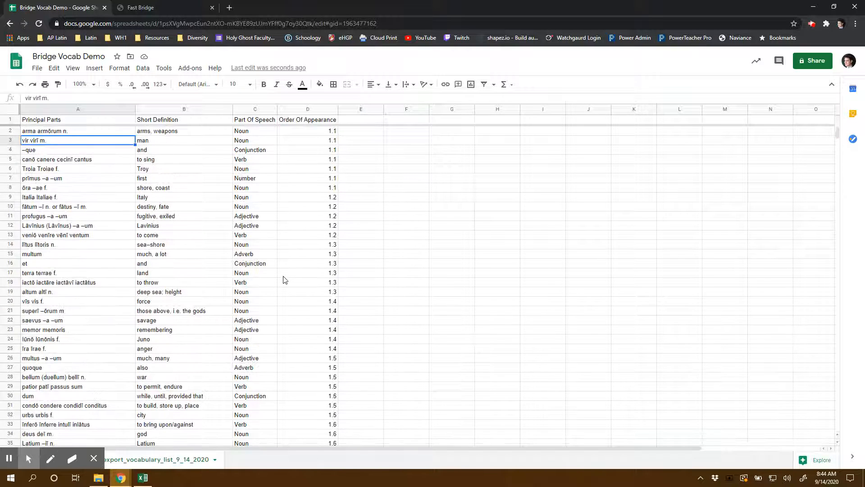